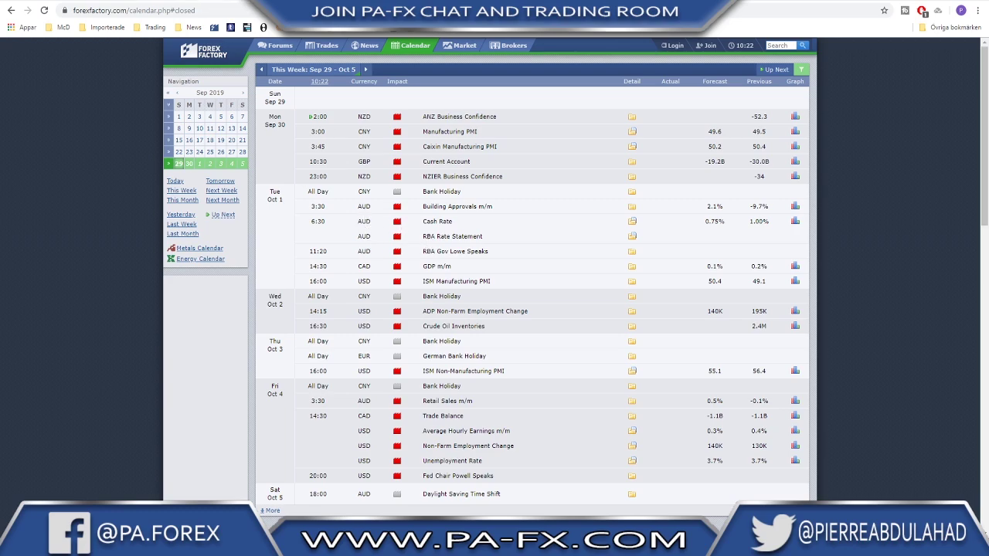
# Switch to the TradingView DXY daily chart and brush a horizontal line at about 98.75 along the September consolidation zone's upper edge
pyautogui.click(208, 2)
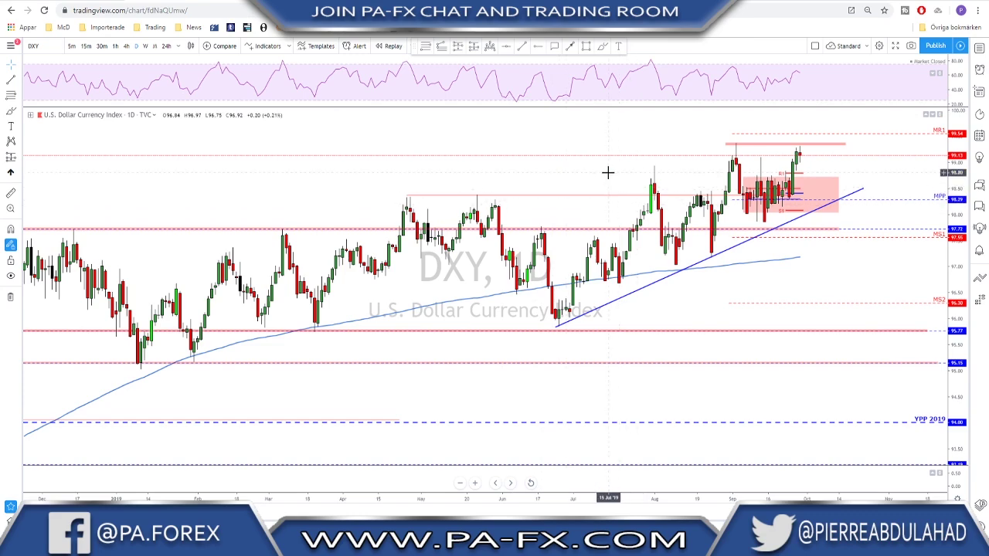
pyautogui.scroll(2, 608, 162)
pyautogui.click(605, 47)
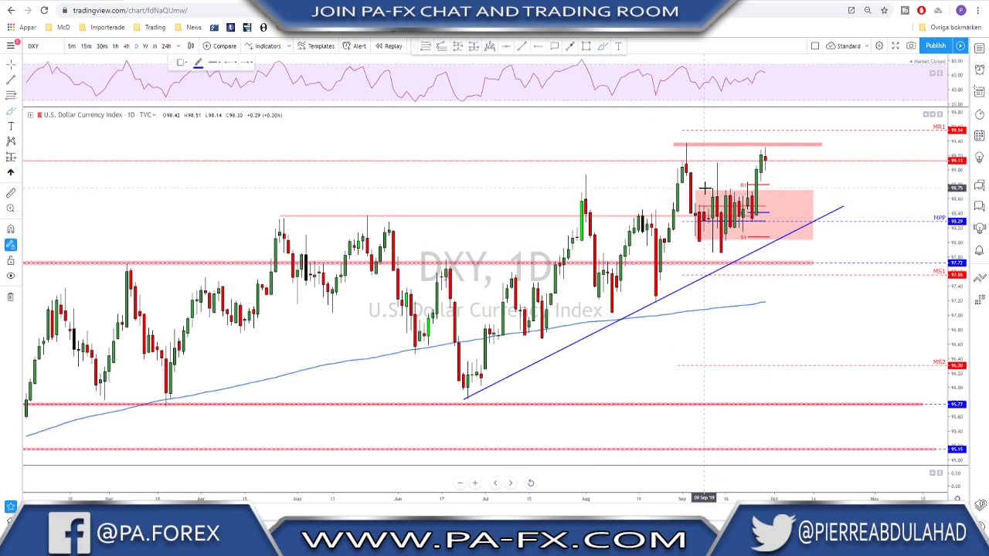
pyautogui.moveTo(706, 188); pyautogui.dragTo(768, 190)
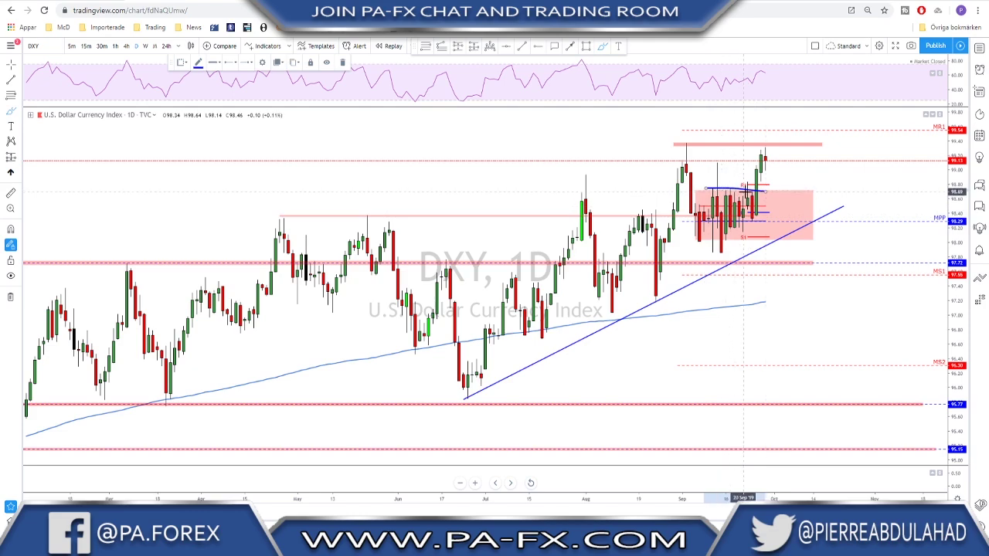
pyautogui.press('Delete')
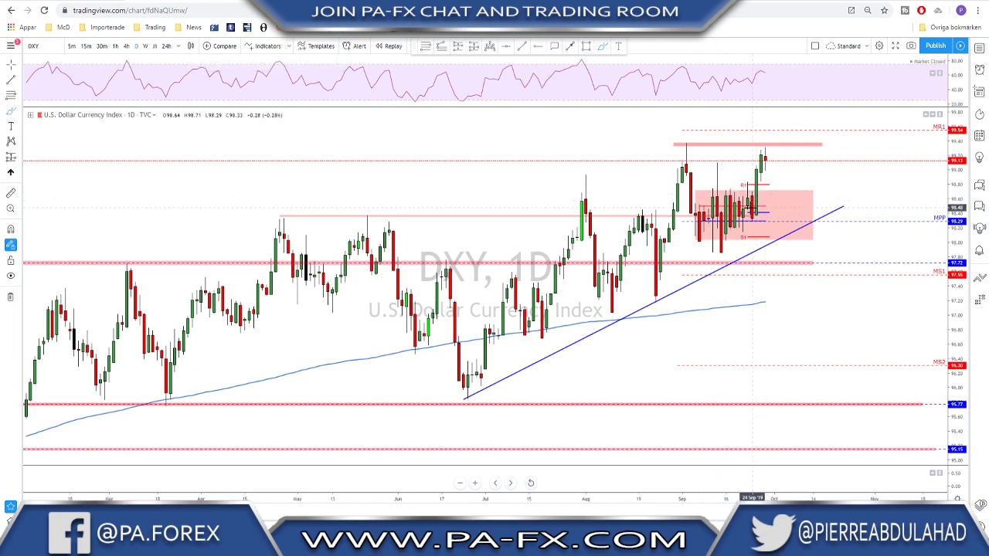
pyautogui.moveTo(711, 188); pyautogui.dragTo(805, 188)
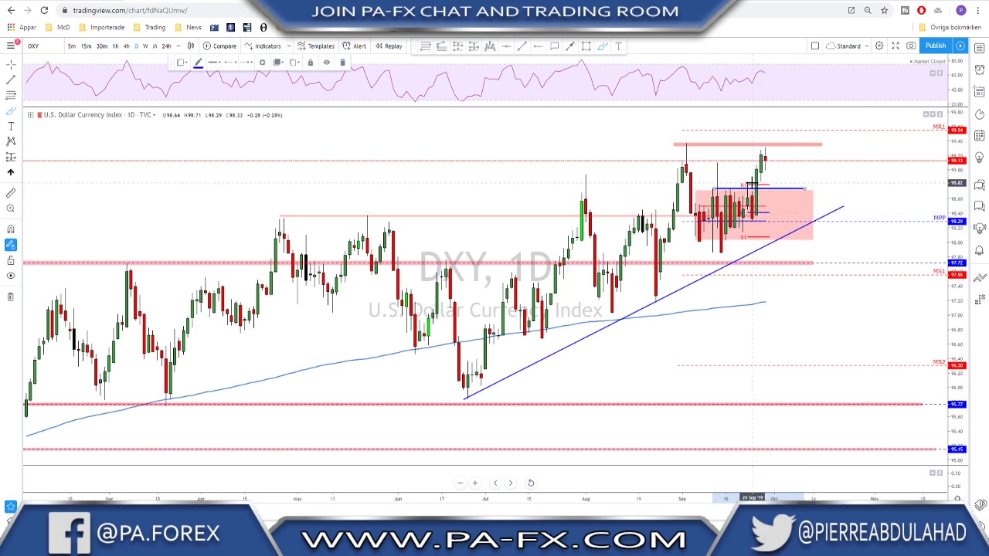
# Circle the R1 level above the consolidation zone and the early September high, and undo both circles
pyautogui.moveTo(745, 178)
pyautogui.mouseDown()
pyautogui.moveTo(761, 197)
pyautogui.moveTo(761, 182)
pyautogui.mouseUp()
pyautogui.scroll(-3, 761, 182)
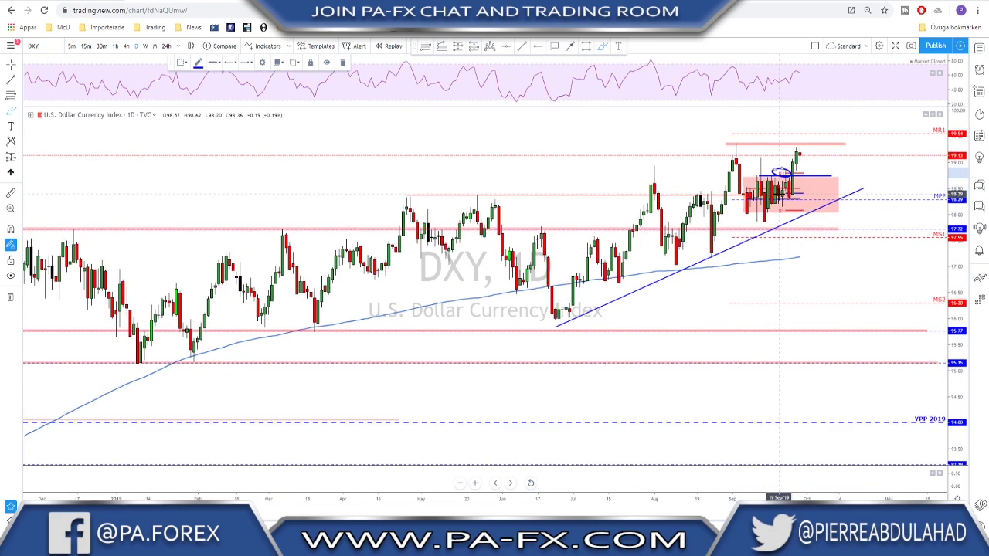
pyautogui.moveTo(757, 147); pyautogui.dragTo(761, 139)
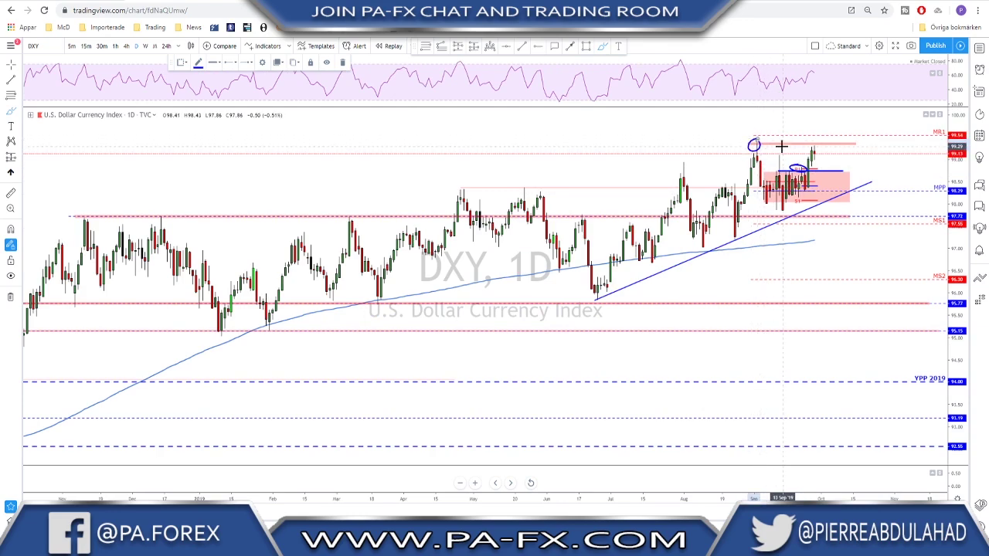
pyautogui.scroll(1, 783, 166)
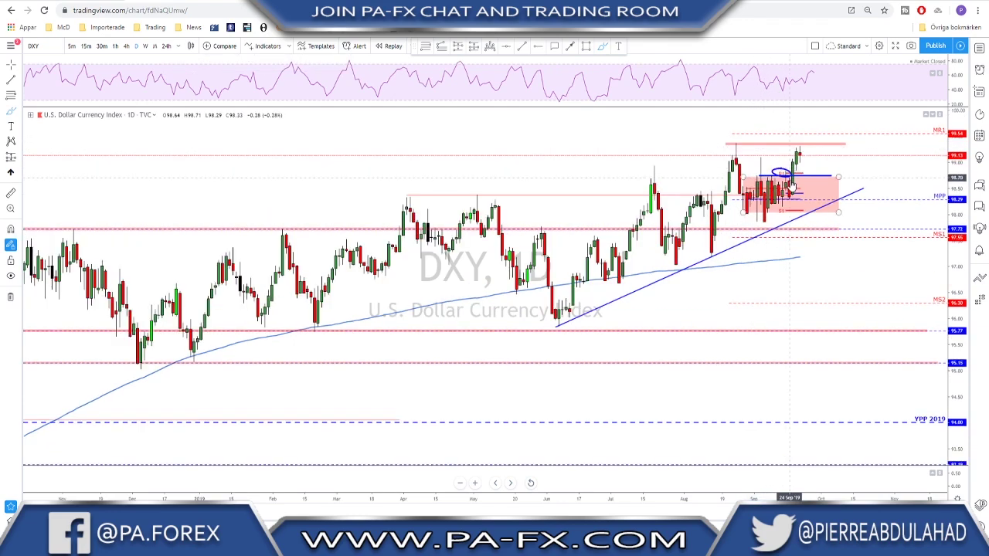
pyautogui.scroll(1, 788, 208)
pyautogui.hotkey('ctrl', 'z')
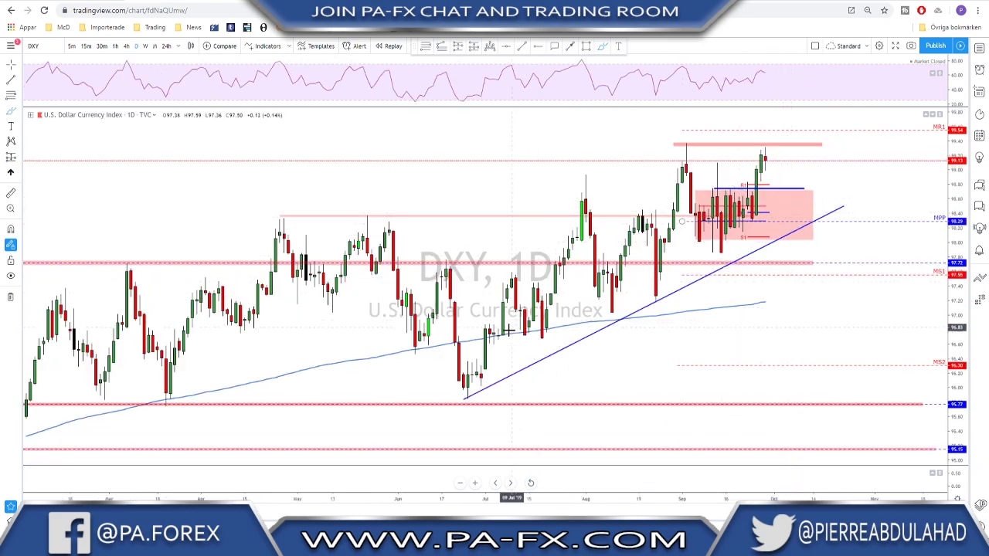
# Brush the rising swing path from the late June low to the latest daily candle, and remove it
pyautogui.moveTo(473, 395)
pyautogui.mouseDown()
pyautogui.moveTo(518, 282)
pyautogui.moveTo(545, 340)
pyautogui.moveTo(585, 228)
pyautogui.moveTo(622, 302)
pyautogui.moveTo(671, 189)
pyautogui.moveTo(699, 220)
pyautogui.moveTo(734, 218)
pyautogui.moveTo(763, 153)
pyautogui.mouseUp()
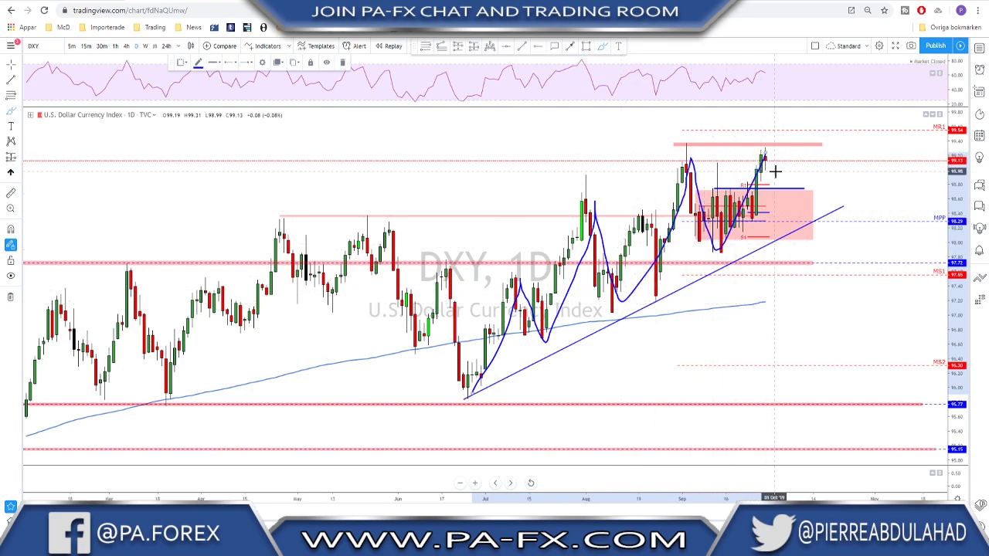
pyautogui.scroll(-1, 742, 148)
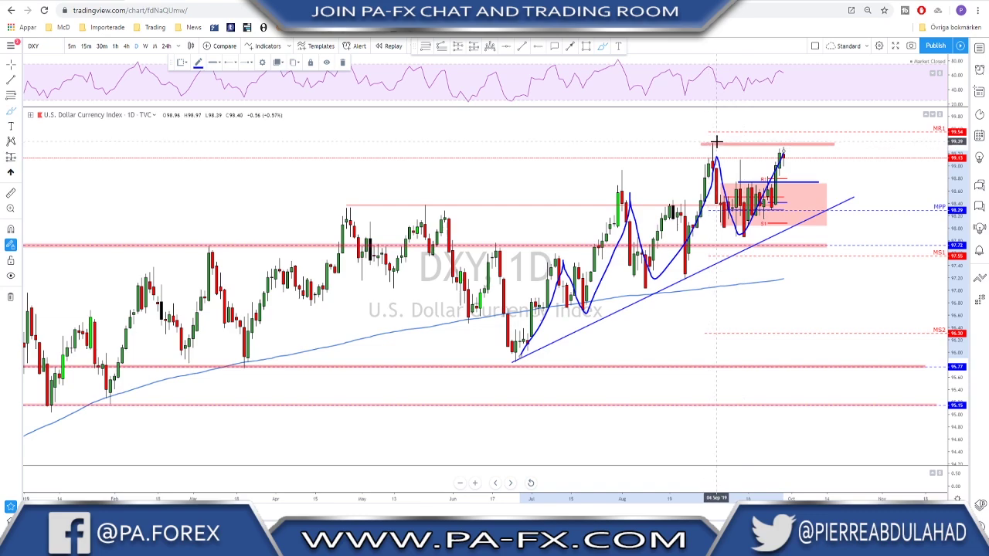
pyautogui.scroll(-4, 657, 174)
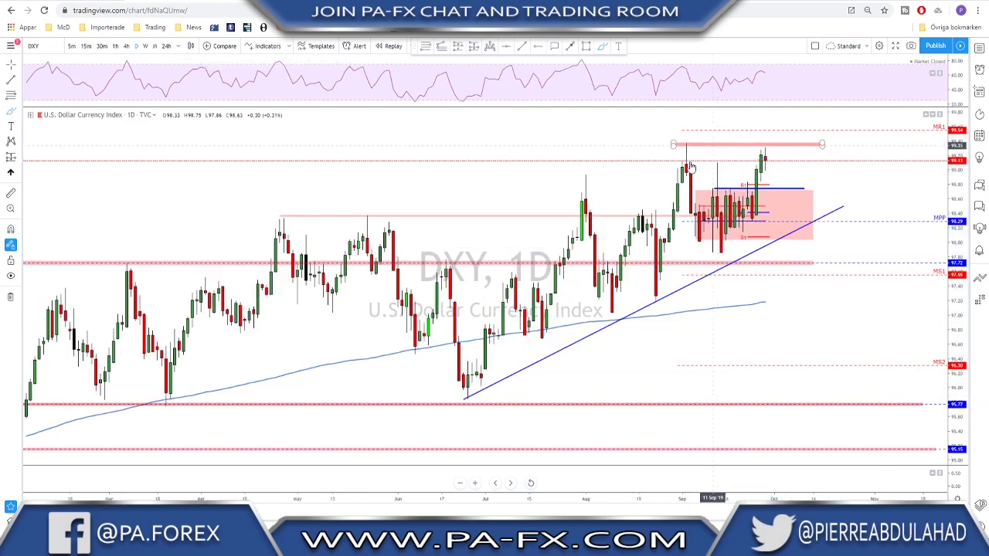
# On the weekly chart, circle the spring 2017 drop below the red resistance zone and try a line over the latest high
pyautogui.scroll(-2, 595, 181)
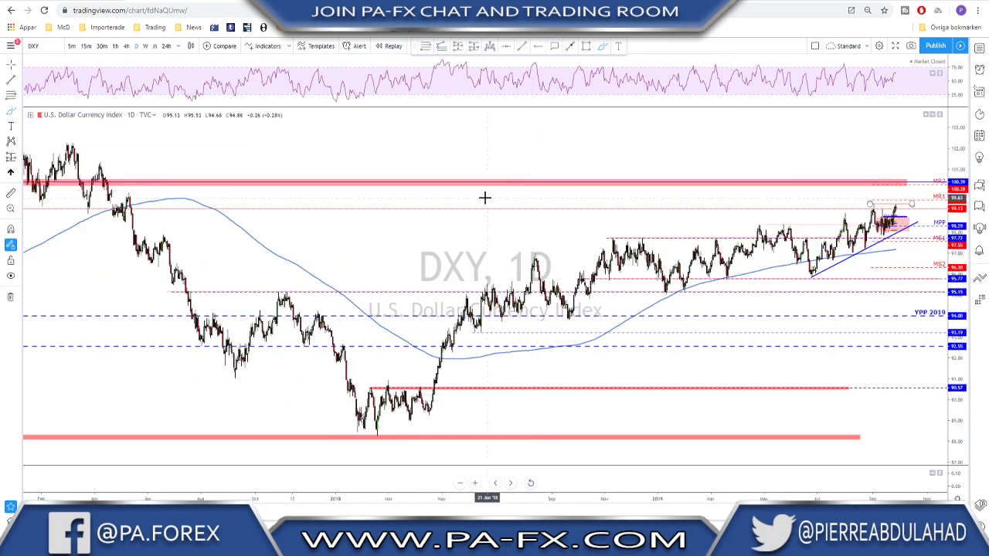
pyautogui.scroll(-4, 312, 236)
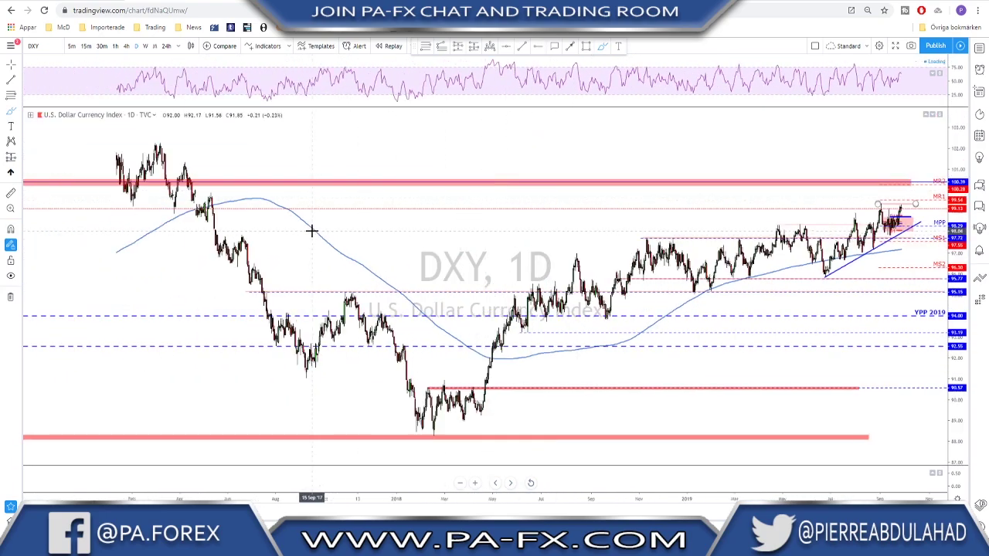
pyautogui.scroll(-2, 148, 222)
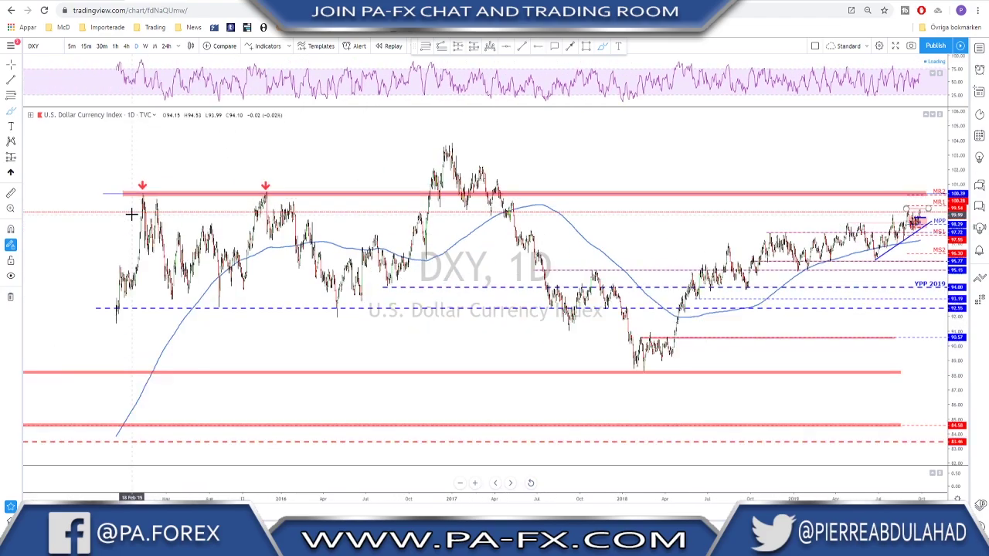
pyautogui.click(144, 47)
pyautogui.scroll(4, 541, 224)
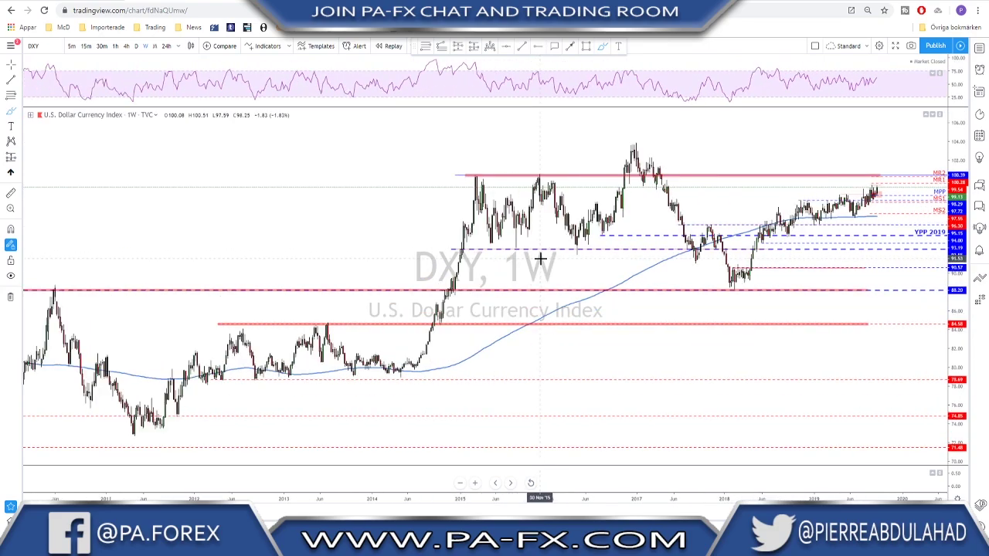
pyautogui.moveTo(554, 187); pyautogui.dragTo(565, 190)
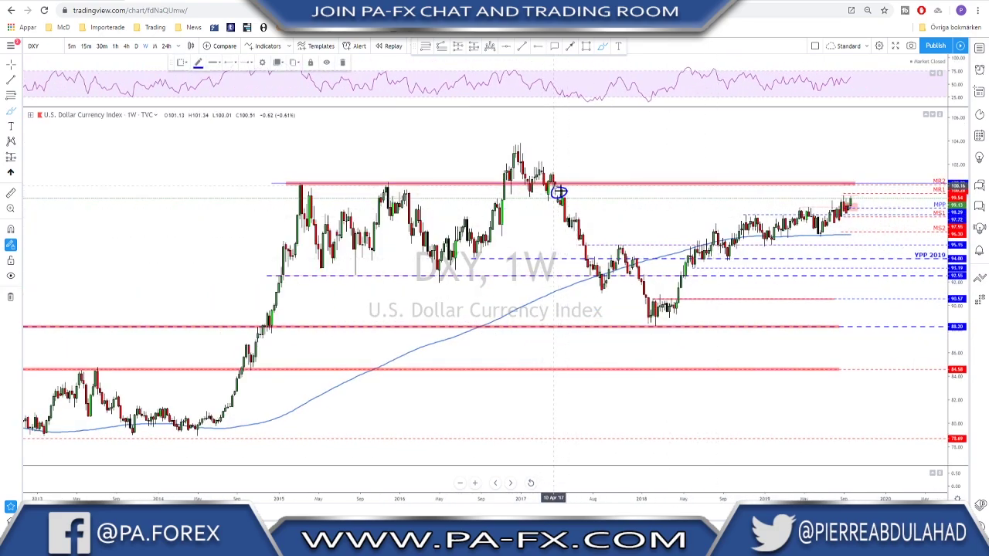
pyautogui.moveTo(853, 201)
pyautogui.mouseDown()
pyautogui.moveTo(836, 198)
pyautogui.moveTo(863, 195)
pyautogui.mouseUp()
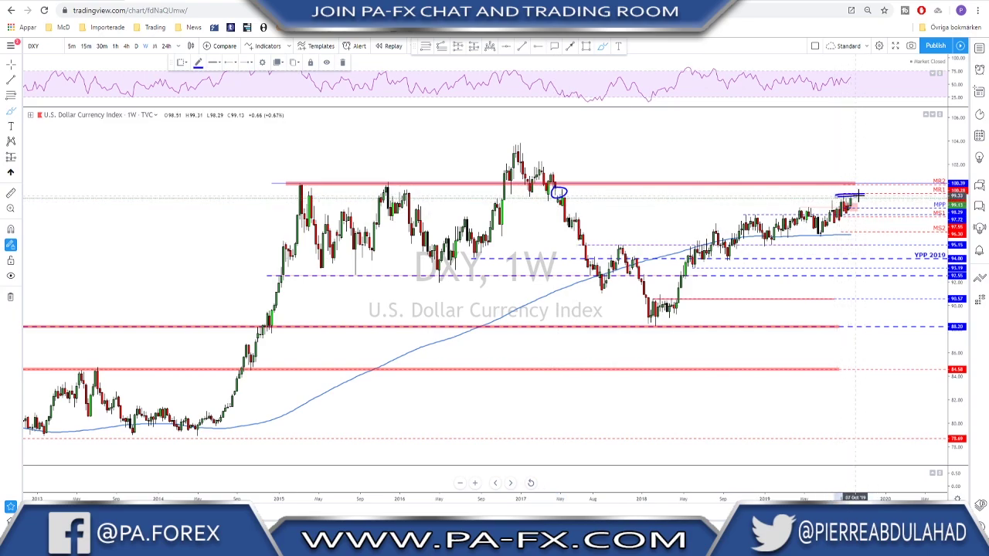
pyautogui.press('Delete')
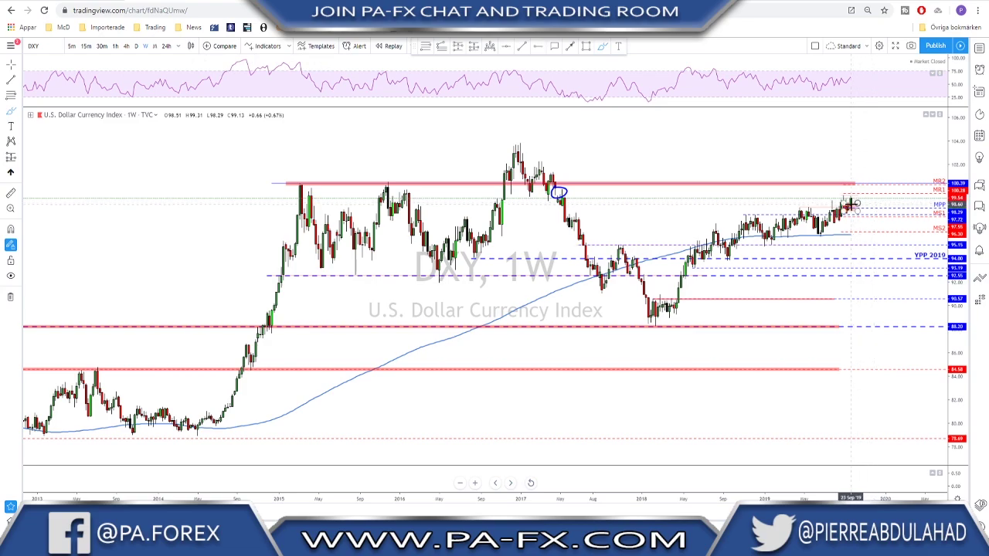
# Mark a projected rise into the red resistance zone and circle its 2015 highs, and undo all the weekly brush marks
pyautogui.moveTo(850, 202); pyautogui.dragTo(854, 183)
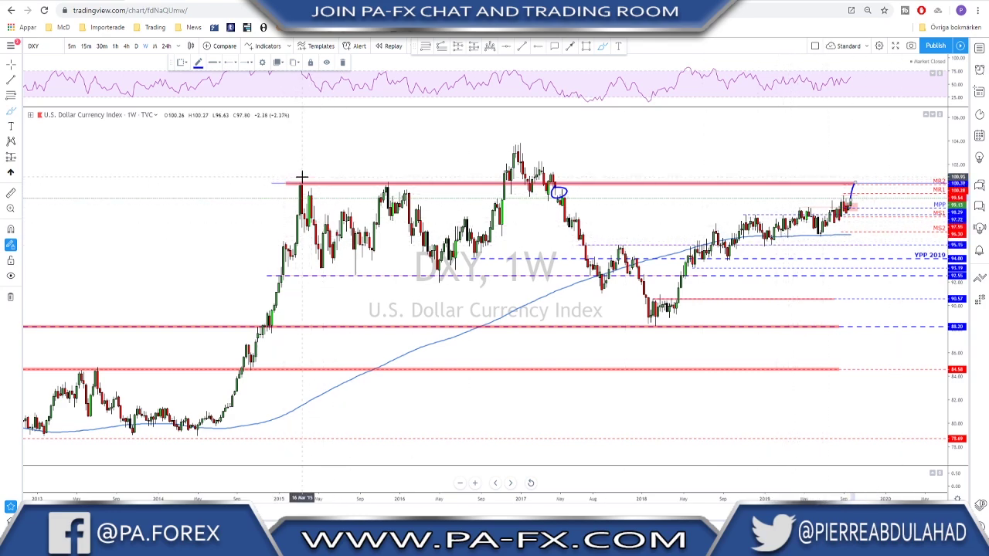
pyautogui.moveTo(302, 177)
pyautogui.mouseDown()
pyautogui.moveTo(293, 188)
pyautogui.moveTo(297, 177)
pyautogui.mouseUp()
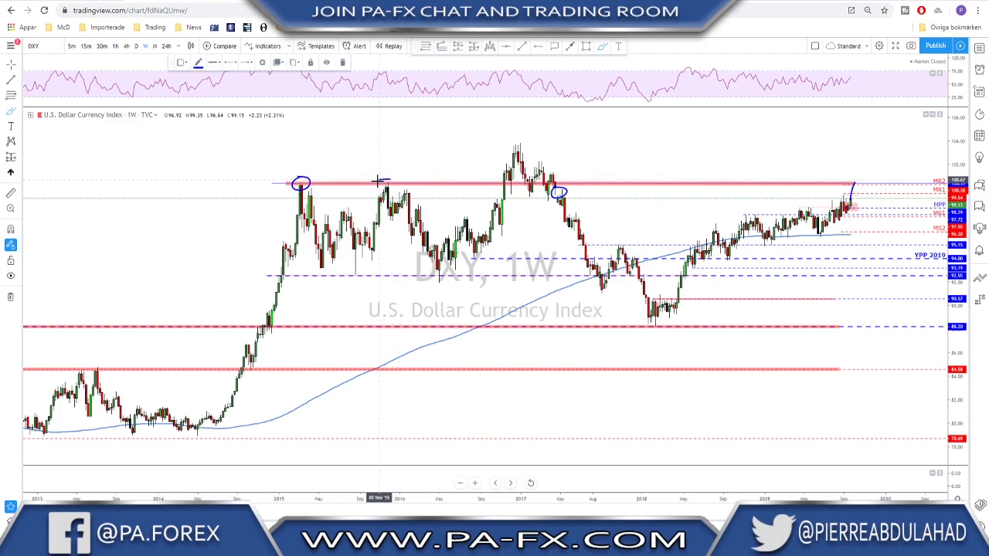
pyautogui.moveTo(377, 179); pyautogui.dragTo(396, 193)
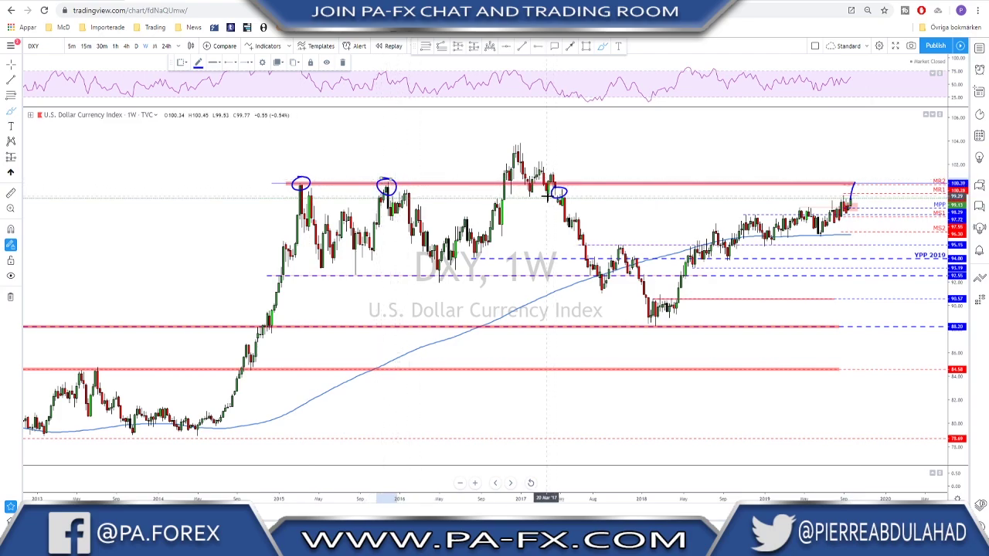
pyautogui.hotkey('ctrl', 'z')
pyautogui.hotkey('ctrl', 'z')
pyautogui.hotkey('ctrl', 'z')
pyautogui.hotkey('ctrl', 'z')
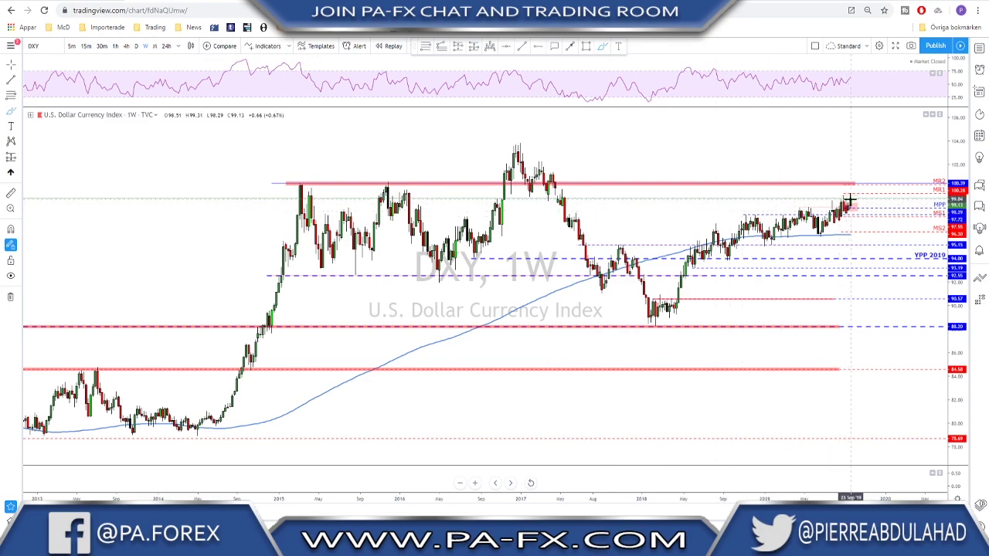
pyautogui.moveTo(844, 177); pyautogui.dragTo(862, 187)
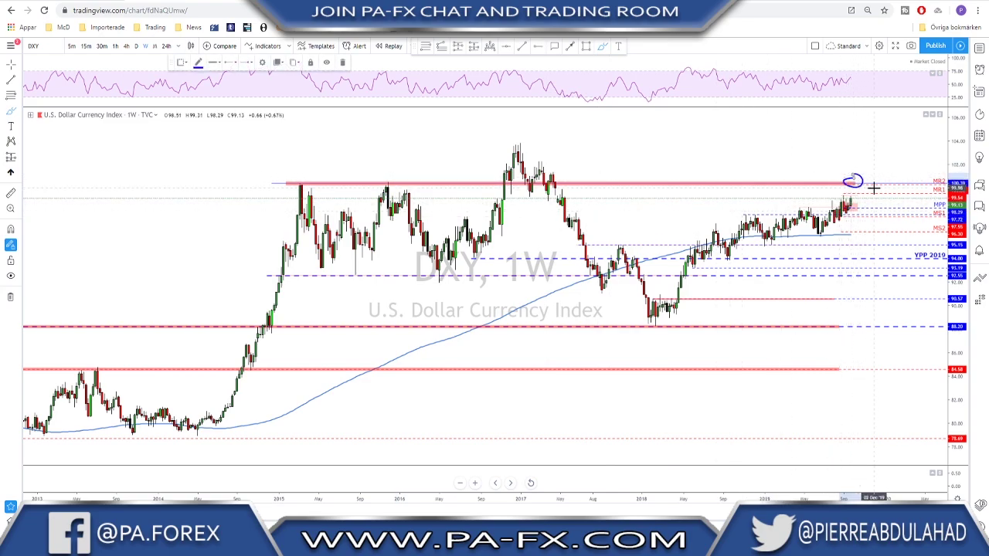
pyautogui.hotkey('ctrl', 'z')
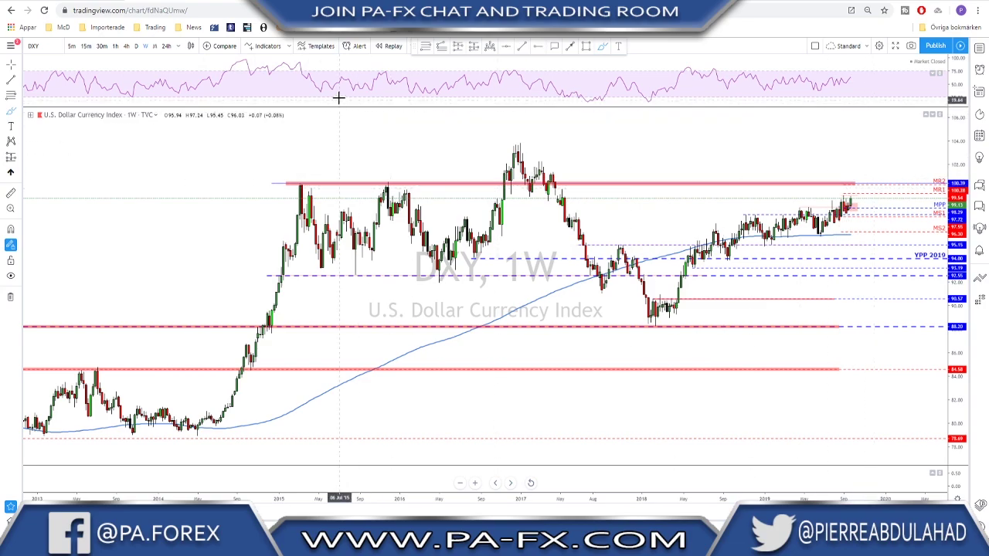
# On the 4-hour chart, circle the early September high and brush the rally, a pullback to about 98.73 and a rebound to the red resistance zone
pyautogui.click(126, 46)
pyautogui.scroll(3, 883, 246)
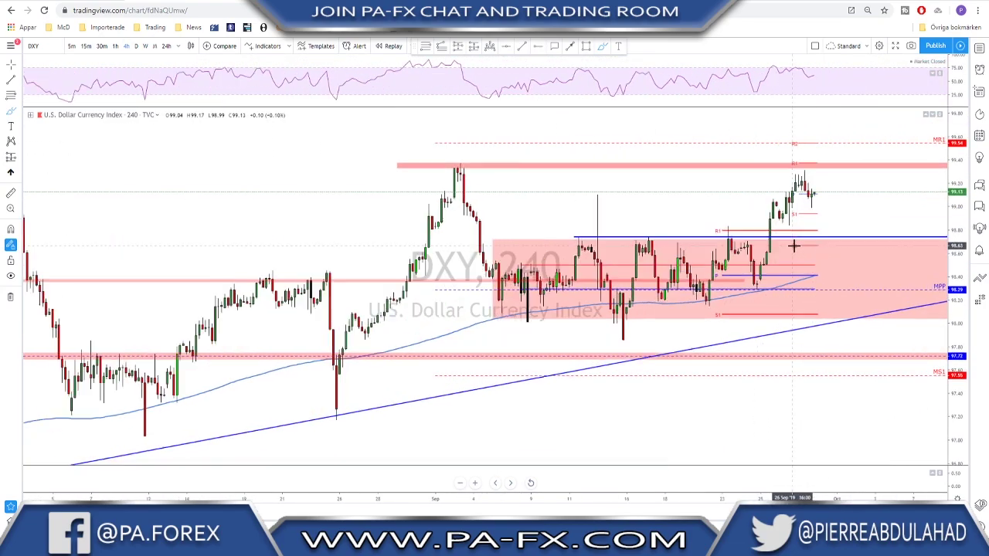
pyautogui.moveTo(826, 208)
pyautogui.mouseDown()
pyautogui.moveTo(680, 210)
pyautogui.moveTo(693, 214)
pyautogui.moveTo(710, 172)
pyautogui.mouseUp()
pyautogui.scroll(-3, 751, 208)
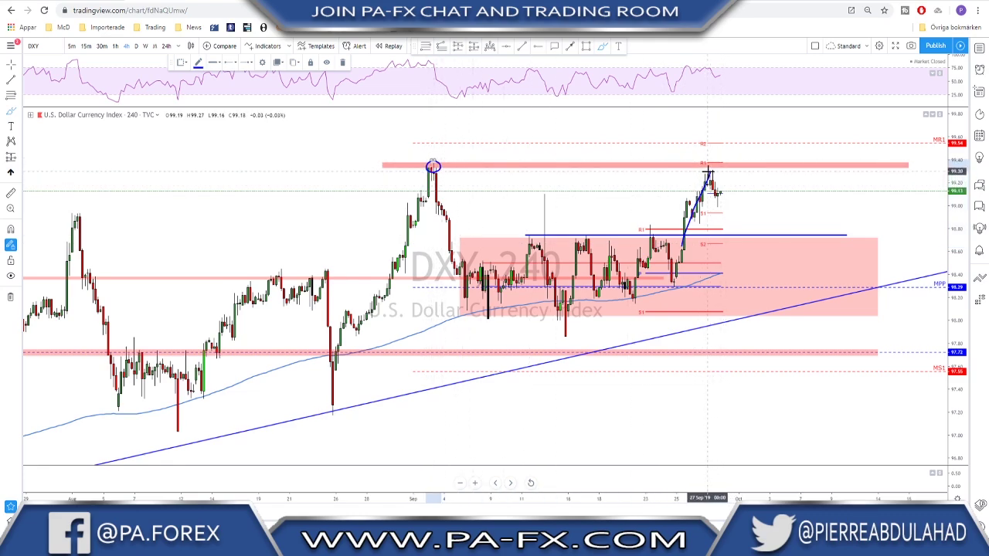
pyautogui.moveTo(710, 173)
pyautogui.mouseDown()
pyautogui.moveTo(720, 202)
pyautogui.moveTo(730, 191)
pyautogui.moveTo(756, 236)
pyautogui.mouseUp()
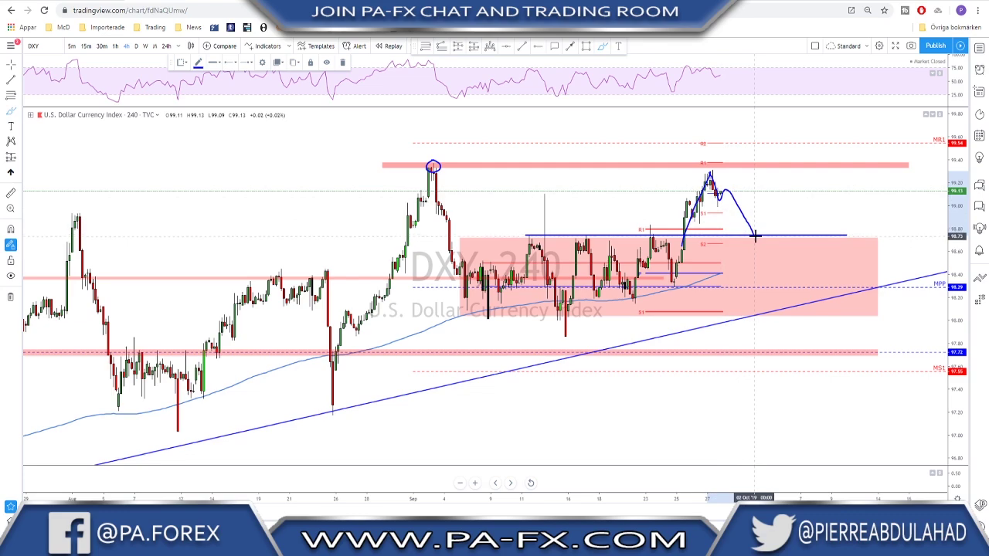
pyautogui.moveTo(756, 235); pyautogui.dragTo(779, 167)
# Circle the projected pullback point and extend the brushed path above the resistance zone and MR1, and undo these extra marks
pyautogui.moveTo(758, 229)
pyautogui.mouseDown()
pyautogui.moveTo(757, 242)
pyautogui.moveTo(751, 226)
pyautogui.mouseUp()
pyautogui.moveTo(516, 235); pyautogui.dragTo(779, 240)
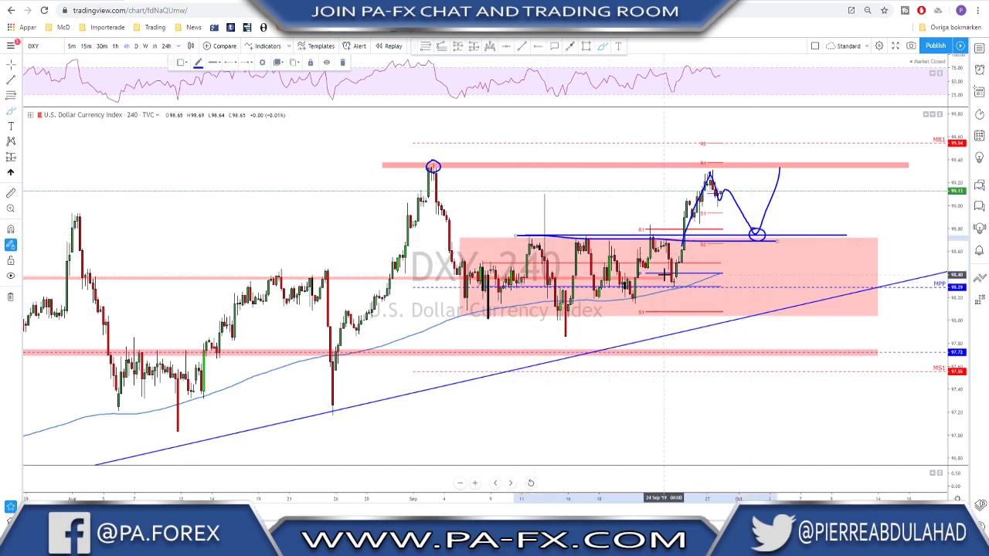
pyautogui.moveTo(672, 285)
pyautogui.mouseDown()
pyautogui.moveTo(705, 173)
pyautogui.moveTo(757, 236)
pyautogui.moveTo(783, 165)
pyautogui.mouseUp()
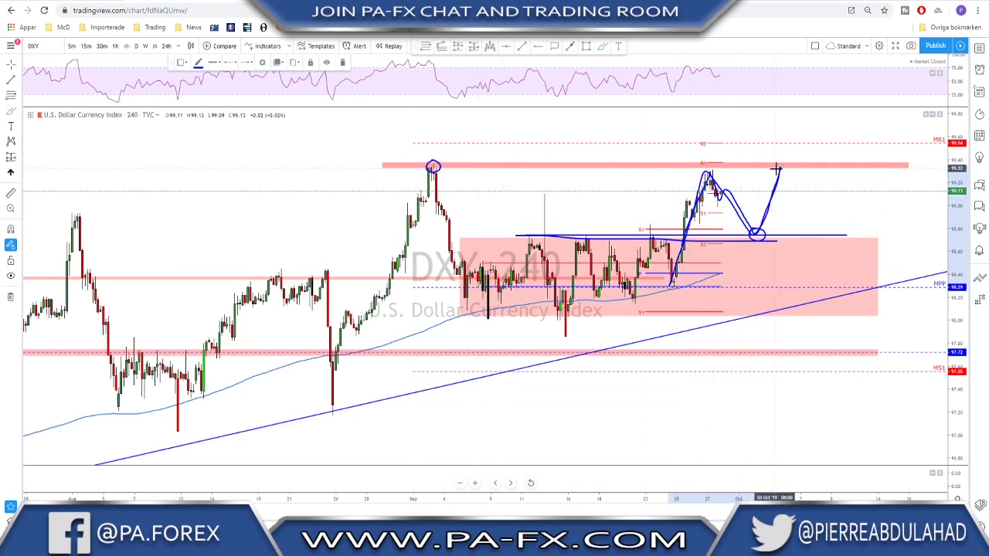
pyautogui.moveTo(790, 156)
pyautogui.mouseDown()
pyautogui.moveTo(790, 177)
pyautogui.moveTo(804, 136)
pyautogui.mouseUp()
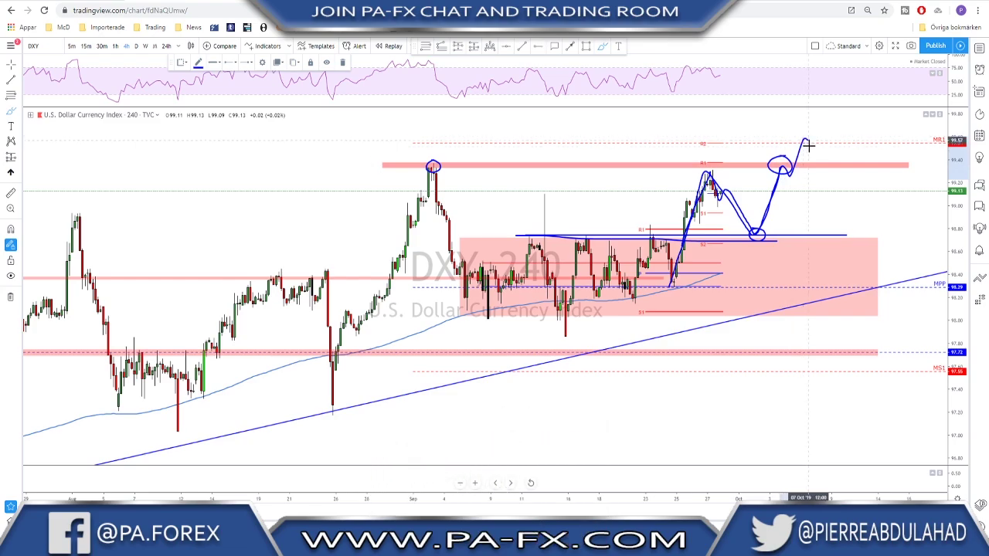
pyautogui.moveTo(808, 145)
pyautogui.mouseDown()
pyautogui.moveTo(816, 158)
pyautogui.moveTo(831, 123)
pyautogui.mouseUp()
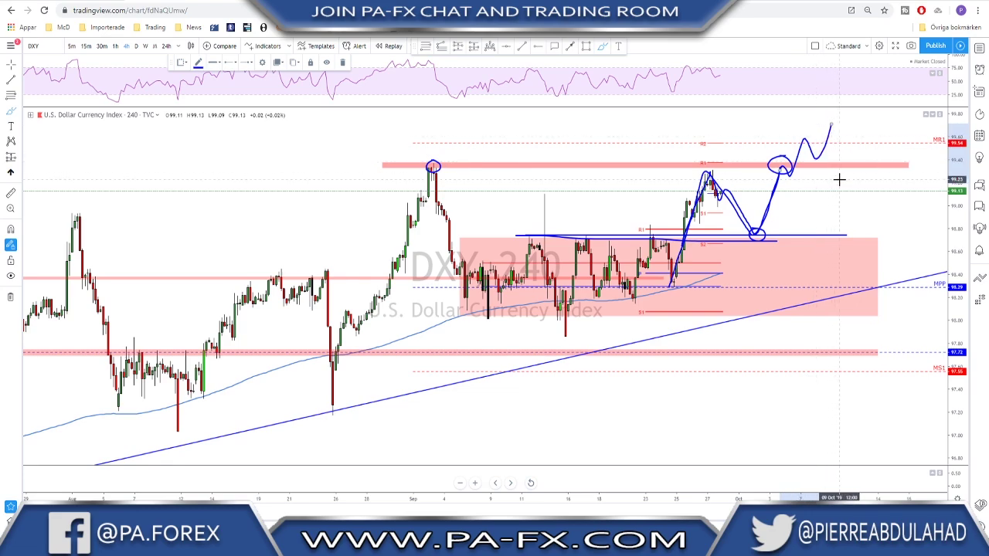
pyautogui.hotkey('ctrl', 'z')
pyautogui.hotkey('ctrl', 'z')
pyautogui.hotkey('ctrl', 'z')
pyautogui.hotkey('ctrl', 'z')
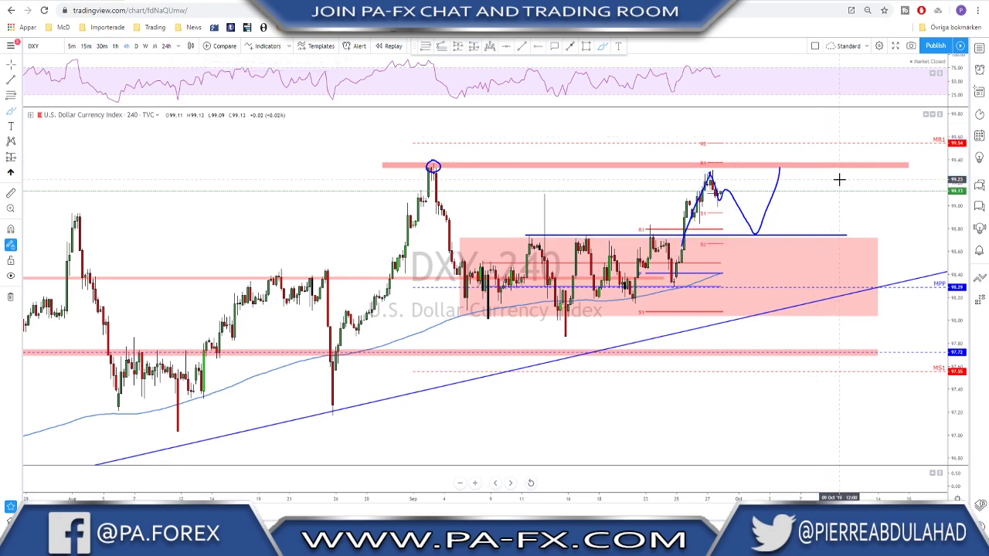
# Open the USOIL chart from the watchlist and set it to the daily timeframe
pyautogui.press('Down')
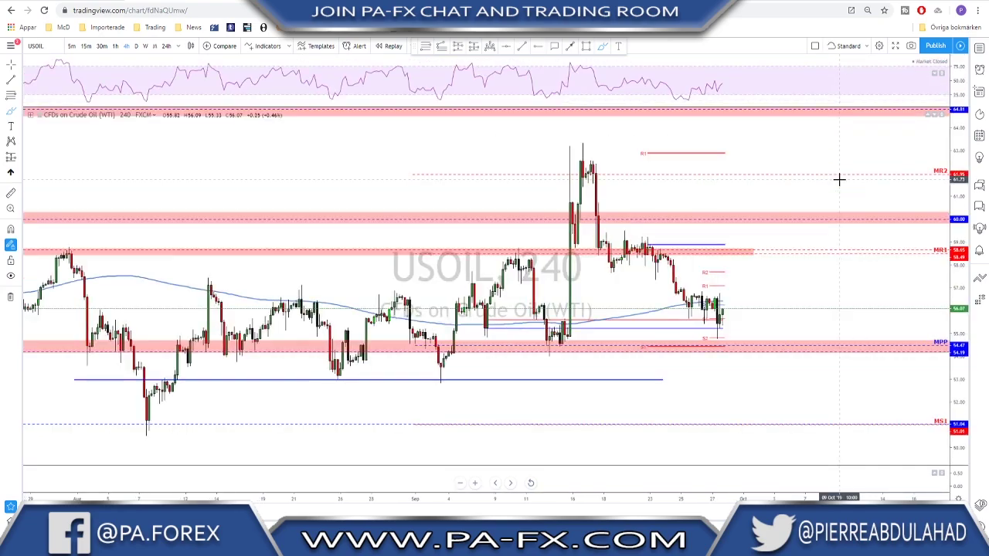
pyautogui.click(137, 47)
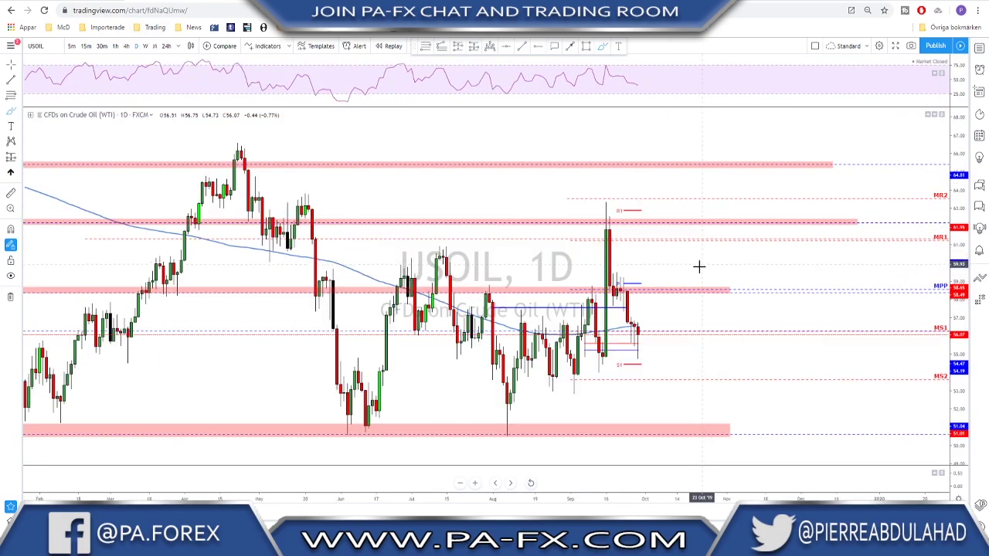
# Brush a resistance line from the mid-September high along MR1 at about 58.4, sketch the consolidation beneath it, and undo both marks
pyautogui.scroll(-2, 665, 255)
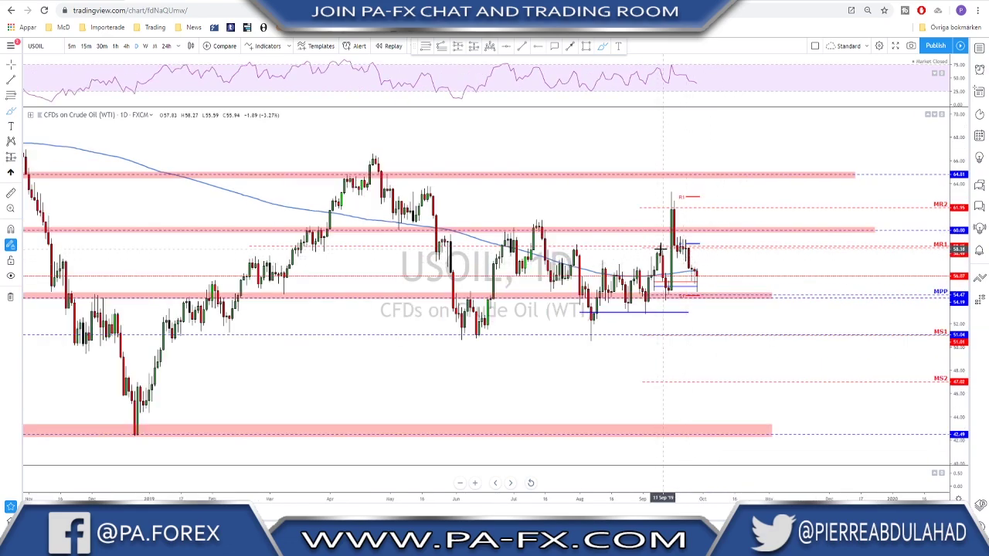
pyautogui.click(664, 247)
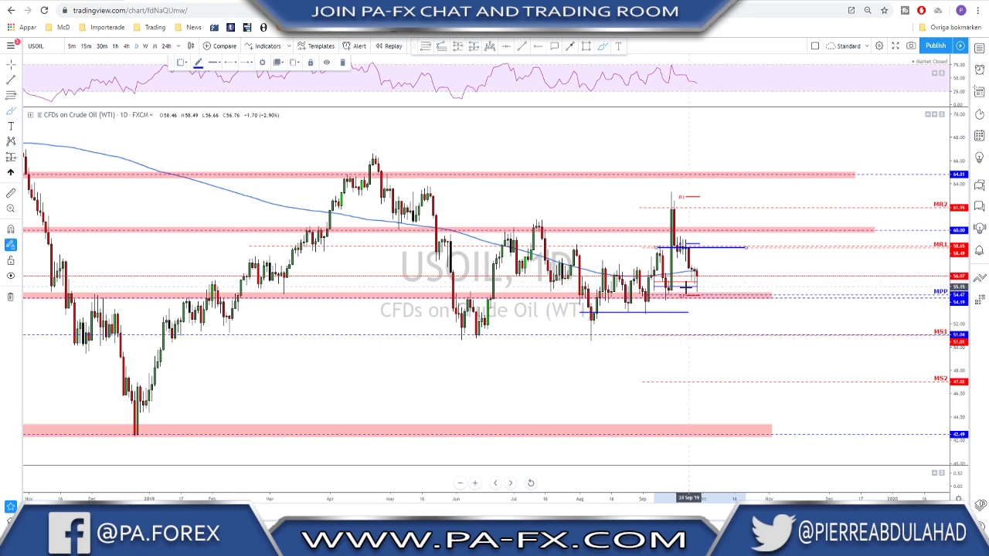
pyautogui.moveTo(674, 263)
pyautogui.mouseDown()
pyautogui.moveTo(694, 272)
pyautogui.moveTo(682, 294)
pyautogui.mouseUp()
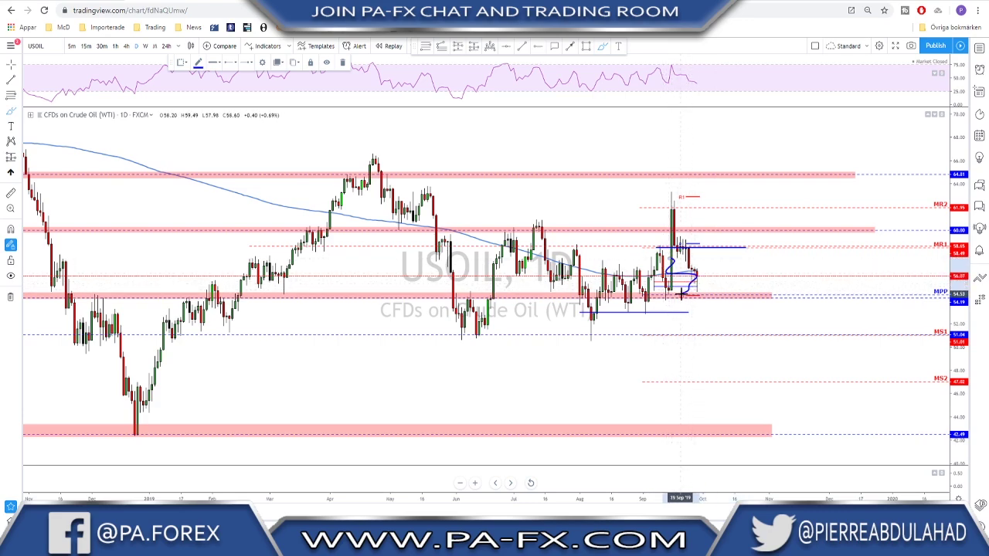
pyautogui.hotkey('ctrl', 'z')
pyautogui.hotkey('ctrl', 'z')
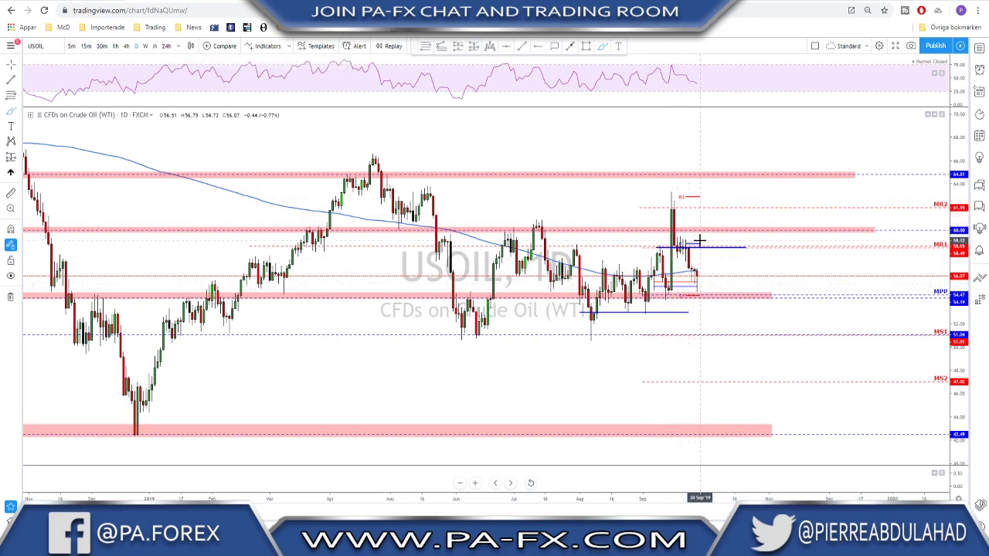
# Set USOIL to the 4-hour timeframe and brush the lower and upper lines of the rising flag below the September high
pyautogui.scroll(-1, 707, 252)
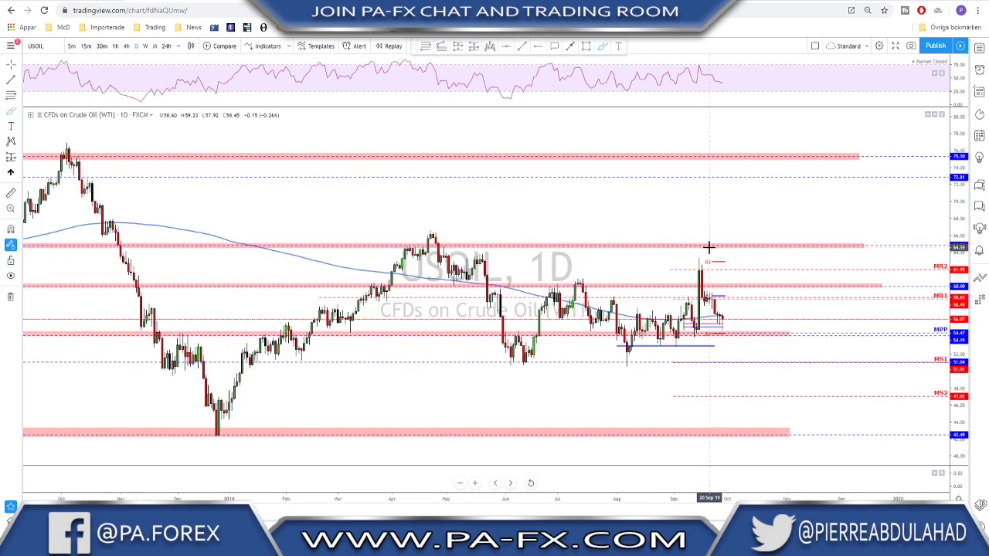
pyautogui.click(126, 45)
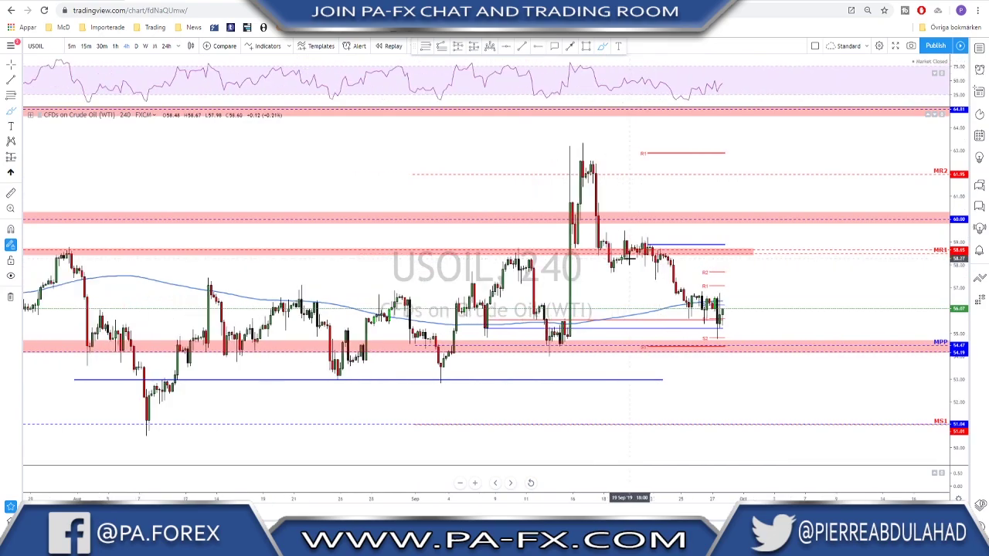
pyautogui.click(613, 271)
pyautogui.click(660, 249)
pyautogui.moveTo(664, 246); pyautogui.dragTo(666, 246)
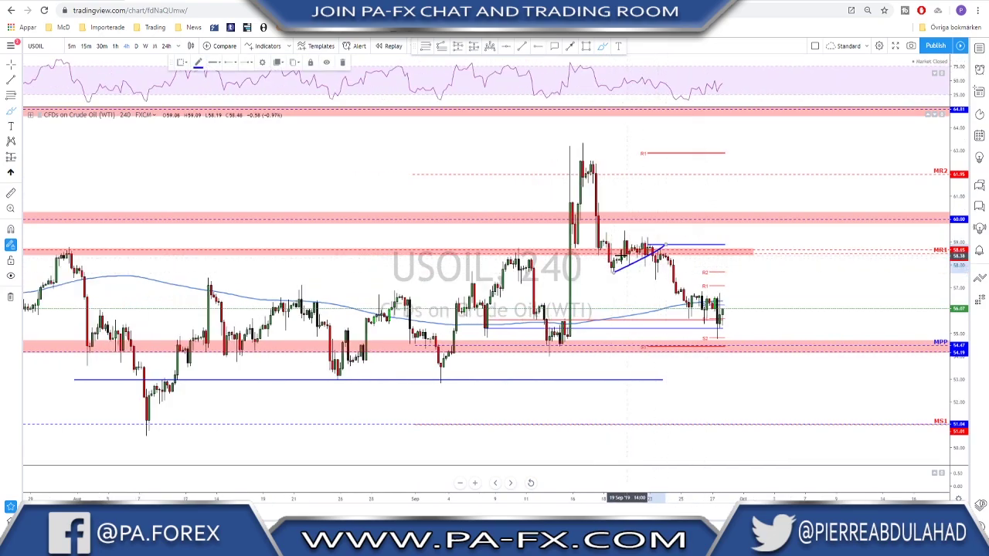
pyautogui.moveTo(604, 252); pyautogui.dragTo(647, 231)
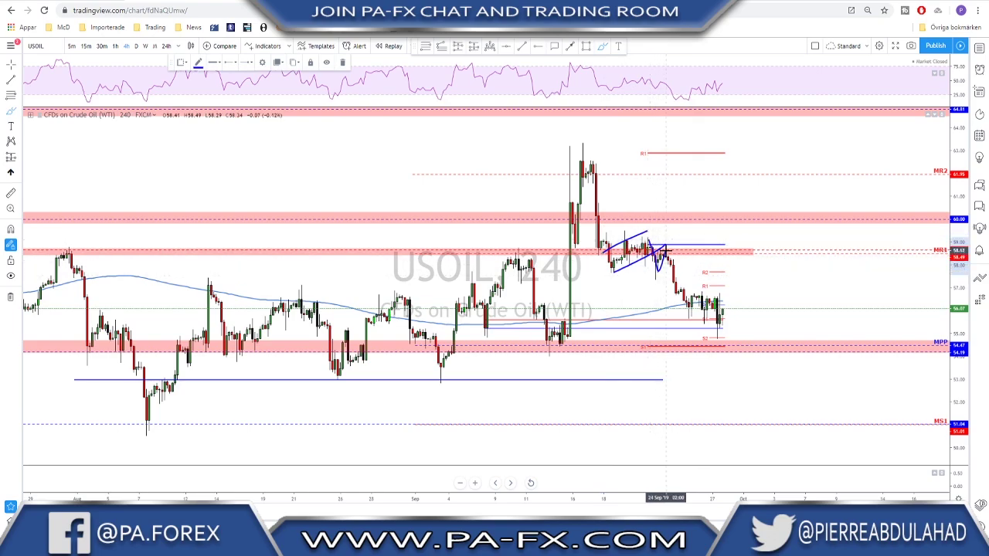
# Brush the decline after the flag breakdown and a zigzag fall beside it, and undo these strokes with the flag's upper line
pyautogui.moveTo(665, 251); pyautogui.dragTo(688, 304)
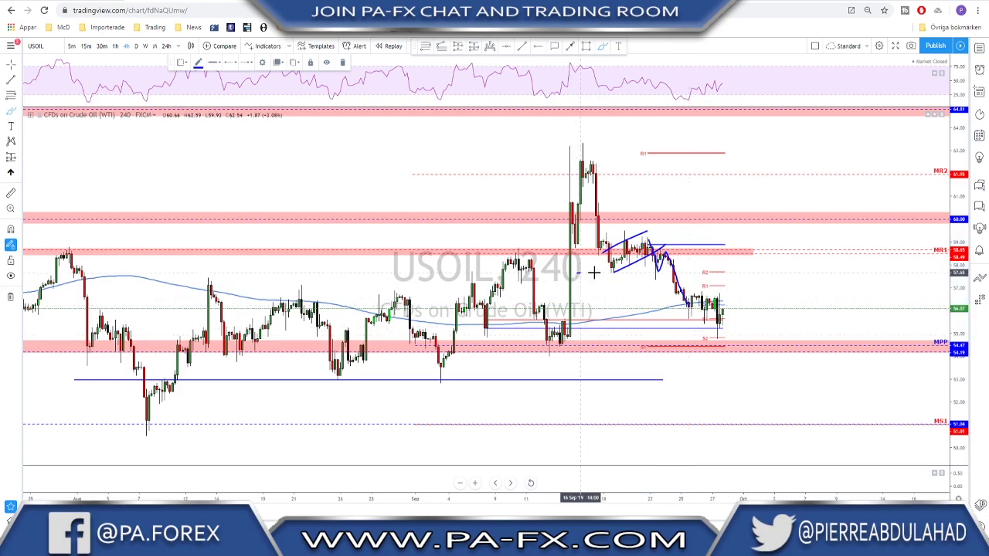
pyautogui.moveTo(592, 273)
pyautogui.mouseDown()
pyautogui.moveTo(593, 309)
pyautogui.moveTo(624, 333)
pyautogui.mouseUp()
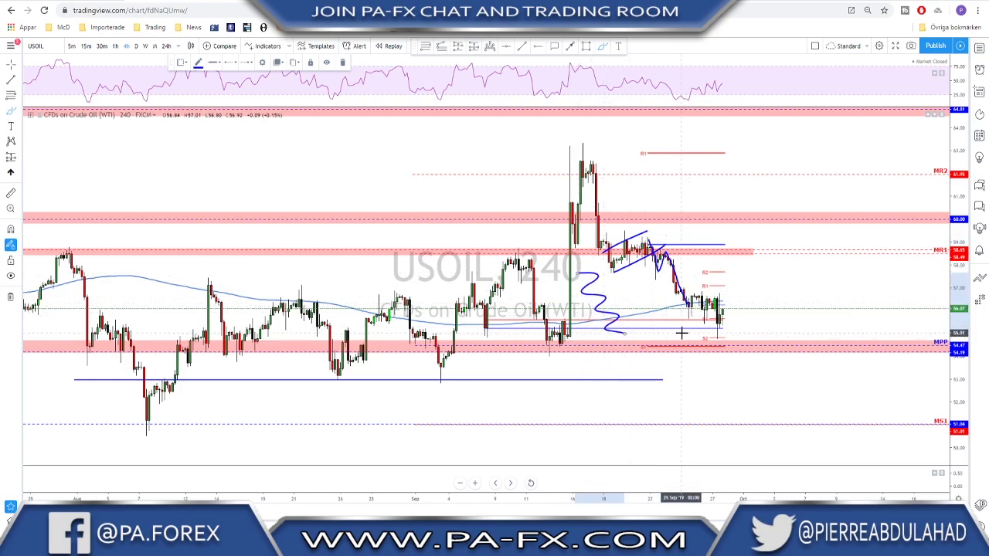
pyautogui.hotkey('ctrl', 'z')
pyautogui.hotkey('ctrl', 'z')
pyautogui.hotkey('ctrl', 'z')
pyautogui.hotkey('ctrl', 'z')
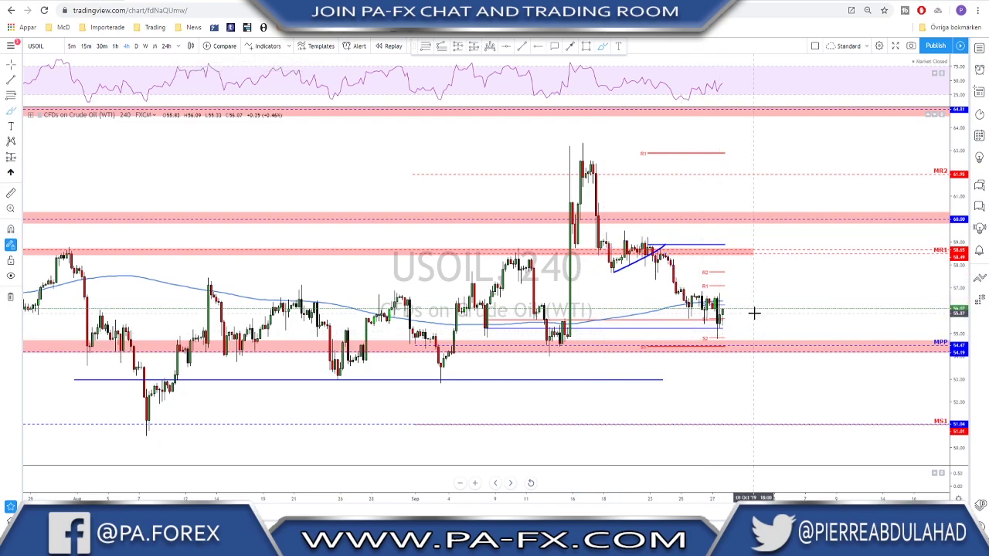
# Brush a support line along MPP, sketch a projected dip to it and a rebound, and circle the turning point
pyautogui.scroll(-4, 674, 347)
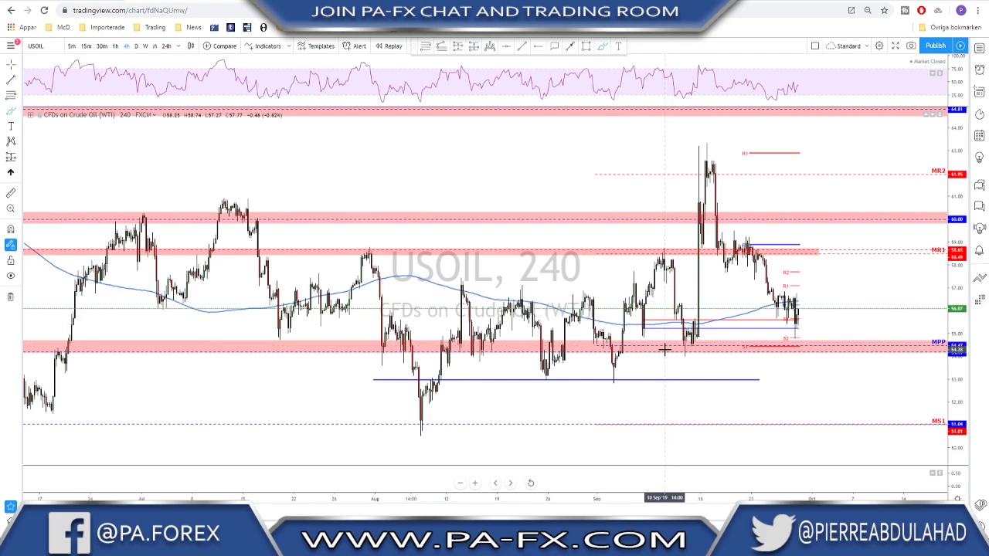
pyautogui.click(662, 349)
pyautogui.click(835, 344)
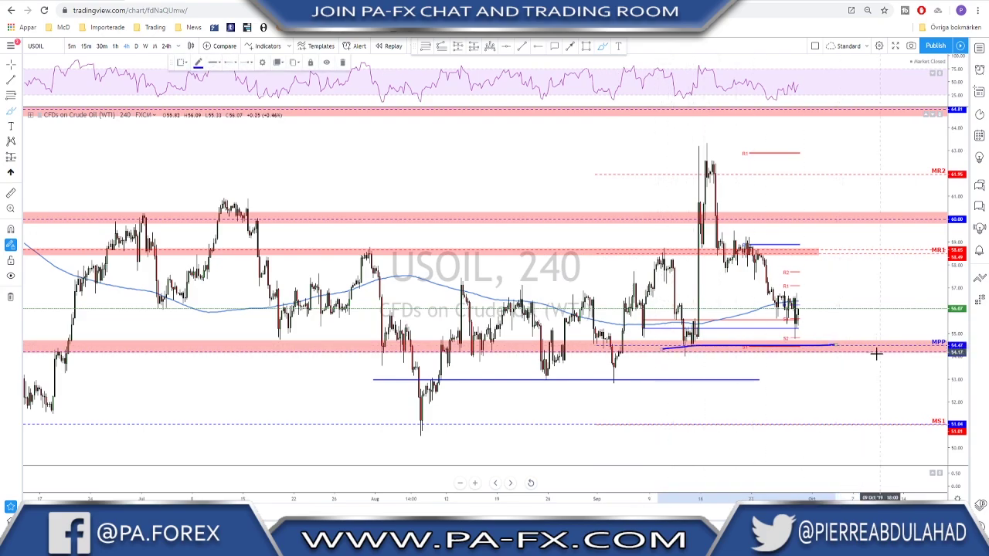
pyautogui.moveTo(798, 308)
pyautogui.mouseDown()
pyautogui.moveTo(817, 348)
pyautogui.moveTo(834, 296)
pyautogui.mouseUp()
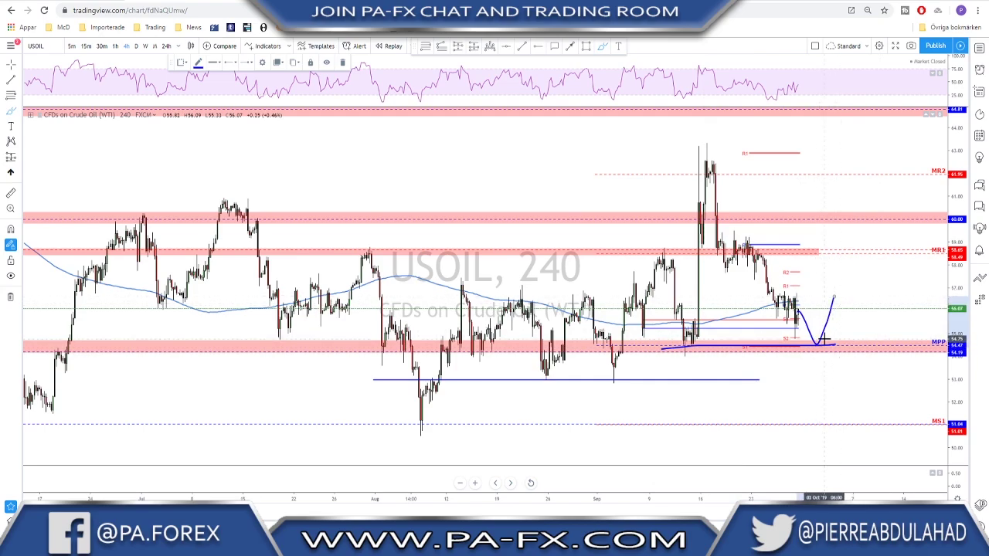
pyautogui.moveTo(819, 337)
pyautogui.mouseDown()
pyautogui.moveTo(805, 354)
pyautogui.moveTo(827, 338)
pyautogui.mouseUp()
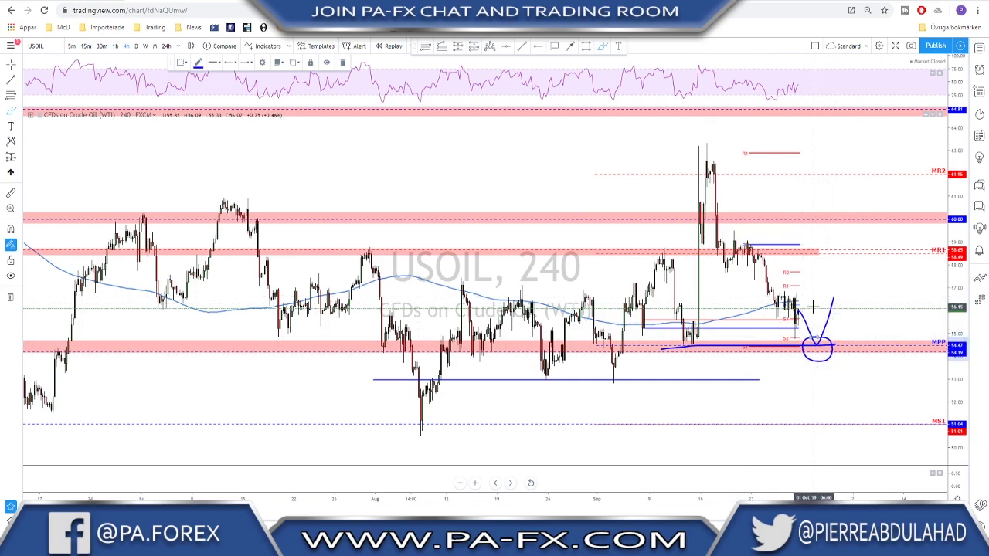
# Brush a resistance line along MR1, circle the MR1 label, sketch a rise with rejection there, and clear all the USOIL marks
pyautogui.moveTo(665, 252); pyautogui.dragTo(804, 247)
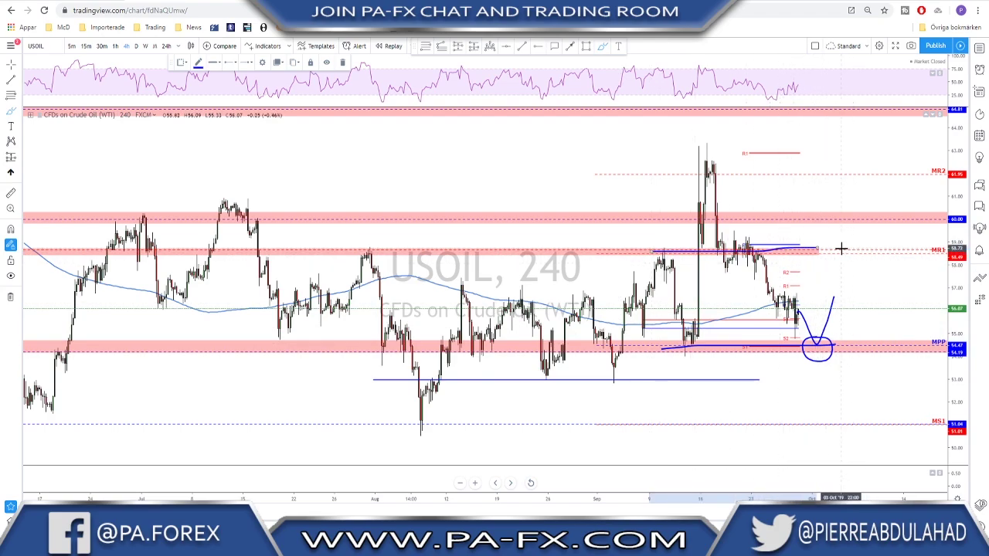
pyautogui.moveTo(957, 243)
pyautogui.mouseDown()
pyautogui.moveTo(939, 262)
pyautogui.moveTo(902, 241)
pyautogui.mouseUp()
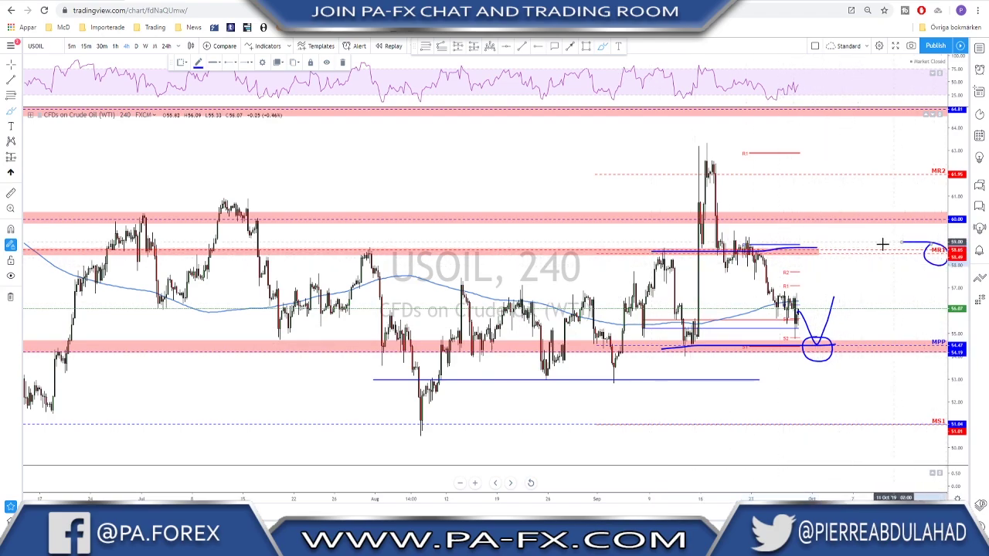
pyautogui.moveTo(784, 289); pyautogui.dragTo(807, 248)
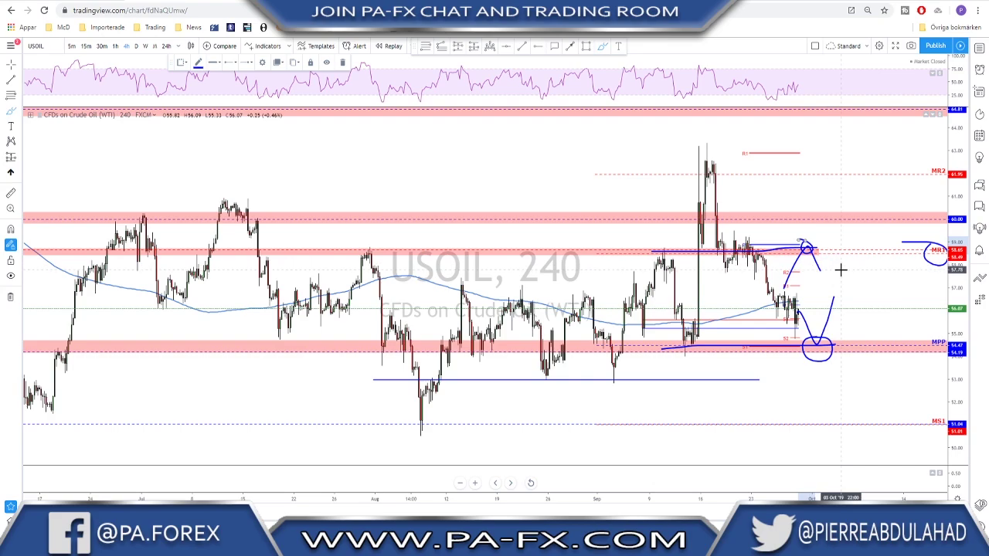
pyautogui.press('Delete')
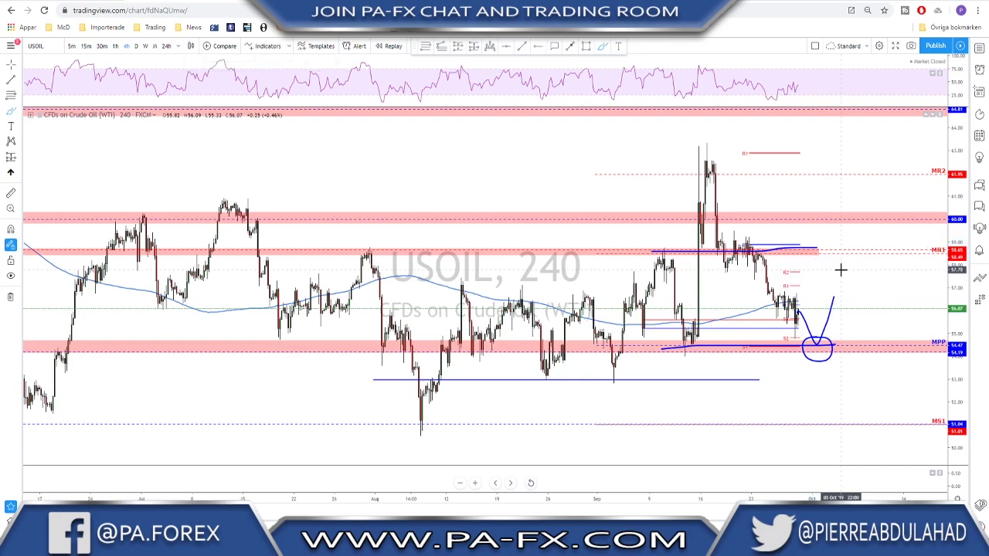
pyautogui.hotkey('ctrl', 'z')
pyautogui.hotkey('ctrl', 'z')
pyautogui.hotkey('ctrl', 'z')
# Open the next watchlist chart, GOLD, and set it to the daily timeframe
pyautogui.press('Down')
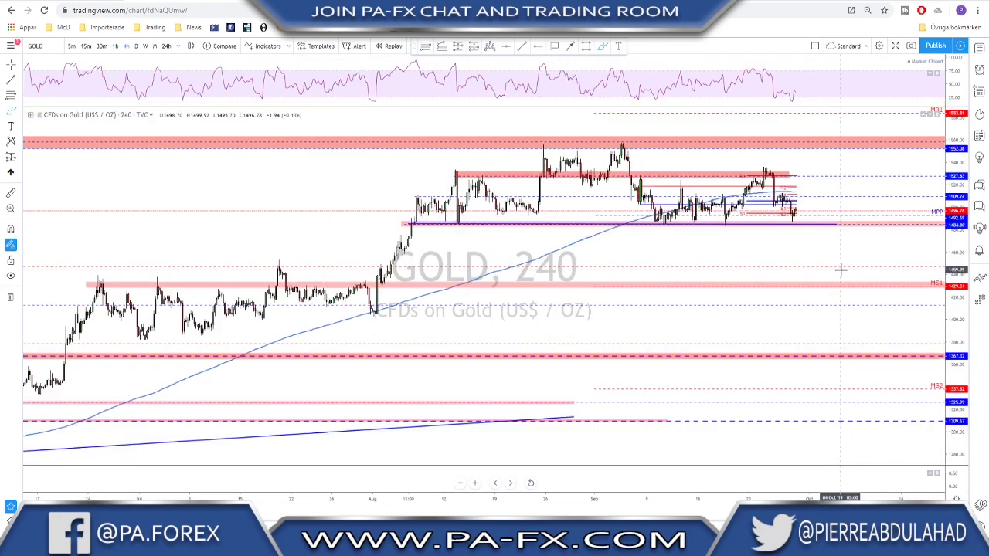
pyautogui.scroll(1, 753, 237)
pyautogui.scroll(-1, 720, 232)
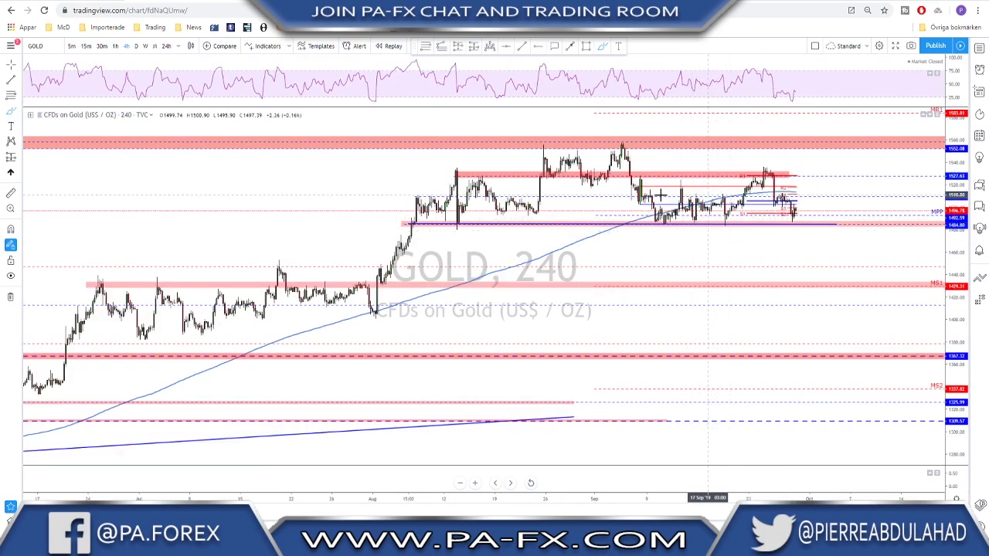
pyautogui.click(136, 46)
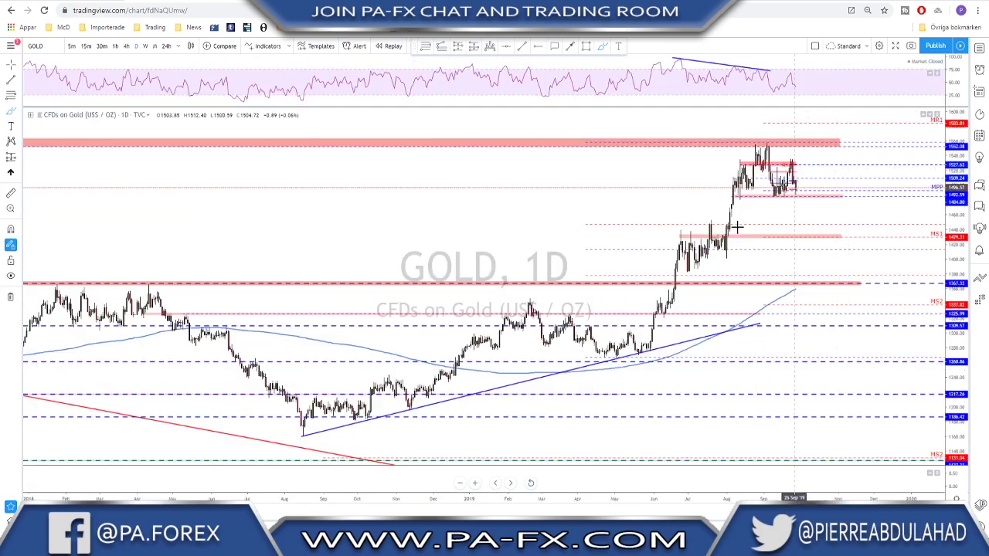
pyautogui.scroll(5, 706, 230)
pyautogui.scroll(1, 651, 241)
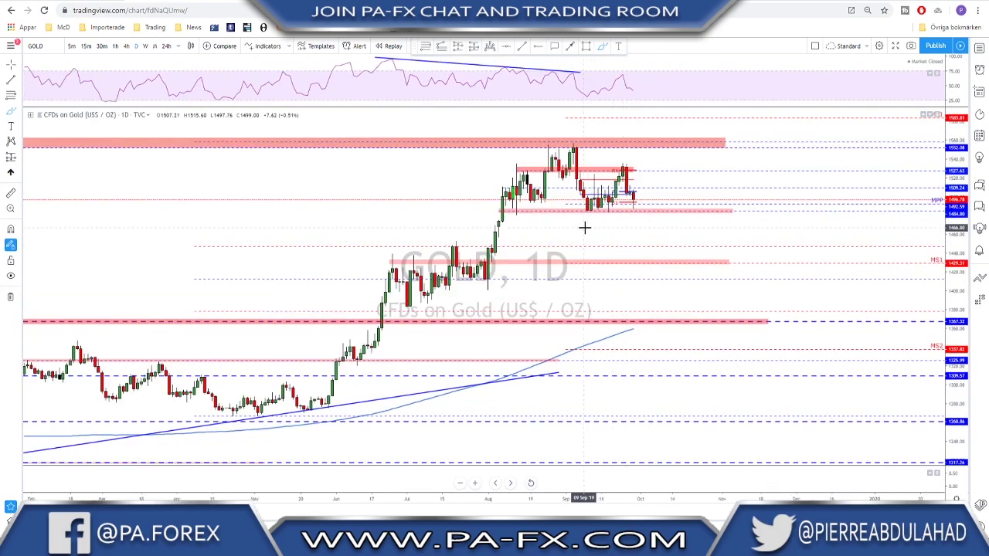
# Brush arcs over the left shoulder, head and right shoulder of the August–September tops, and remove the extra circles around the right shoulder
pyautogui.moveTo(504, 179)
pyautogui.mouseDown()
pyautogui.moveTo(586, 145)
pyautogui.moveTo(625, 160)
pyautogui.mouseUp()
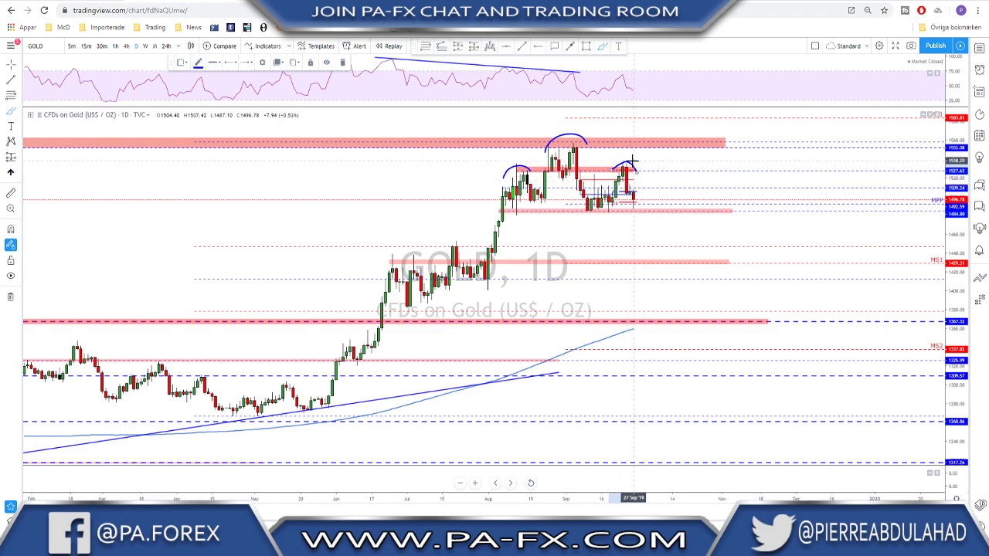
pyautogui.moveTo(624, 160); pyautogui.dragTo(636, 159)
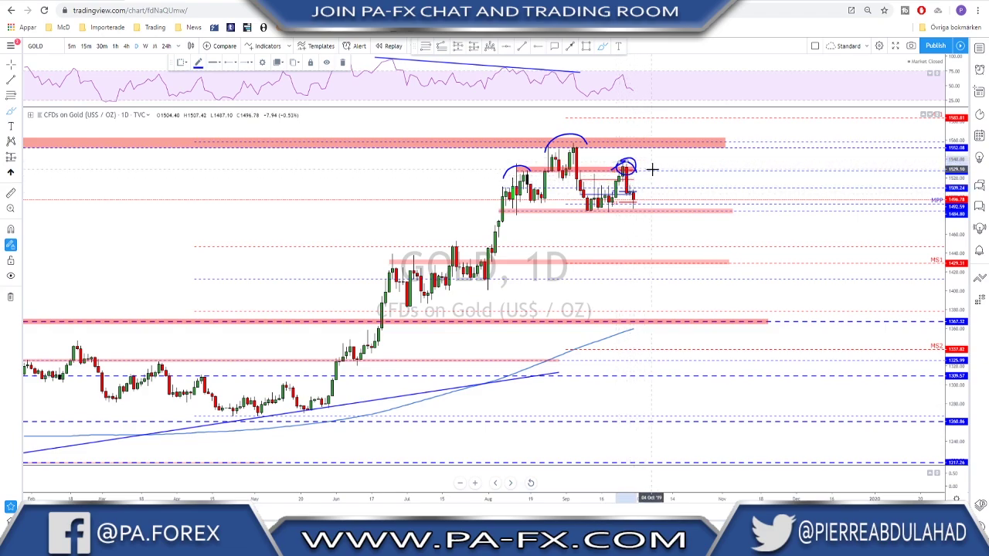
pyautogui.hotkey('ctrl', 'z')
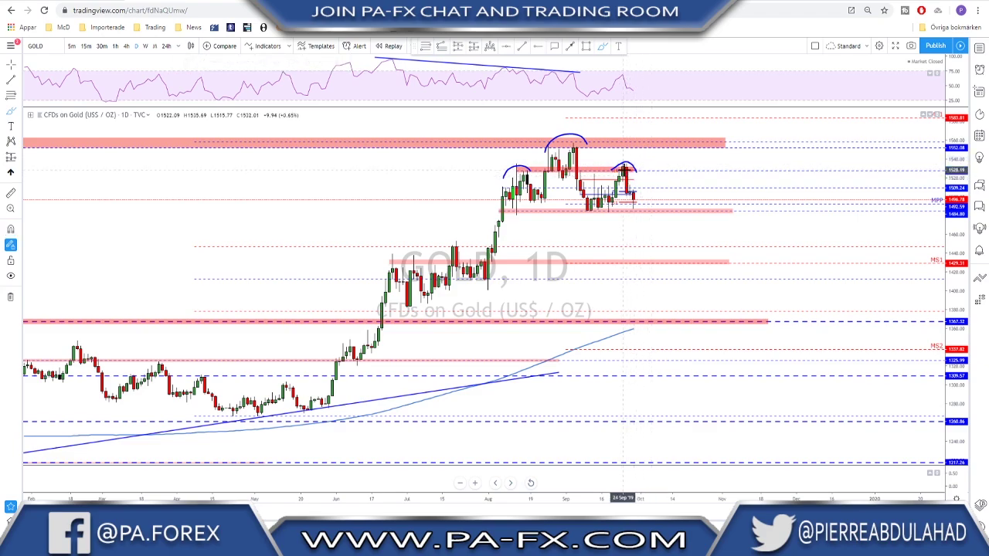
pyautogui.click(627, 161)
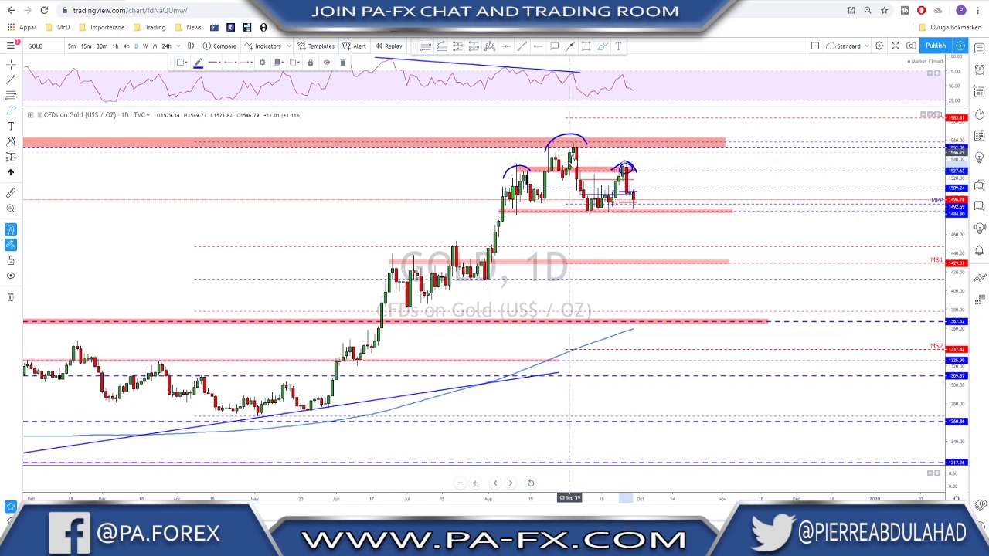
pyautogui.click(570, 157)
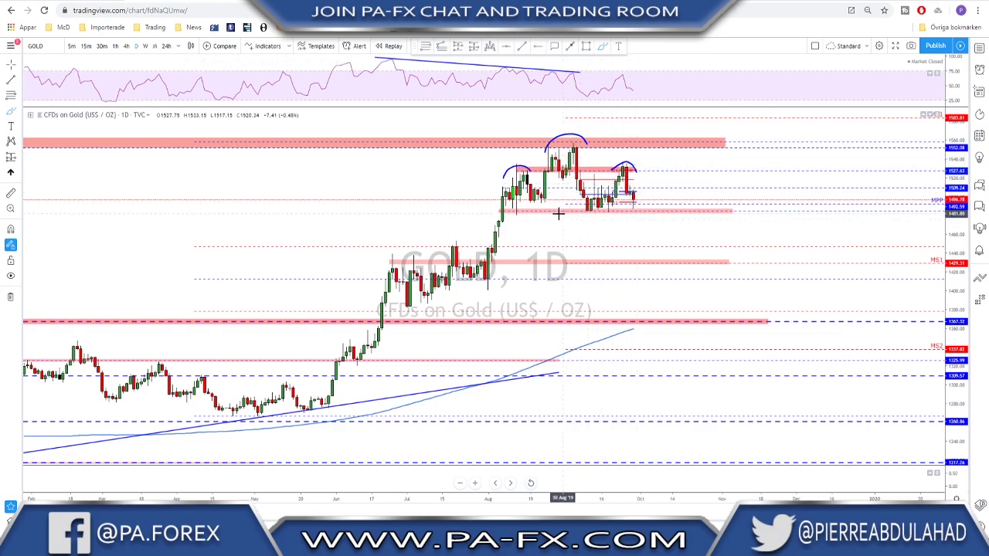
# Brush the neckline along the 1484.80 support zone with a projected break, retest and drop to MS1, and undo all the daily marks
pyautogui.moveTo(506, 209)
pyautogui.mouseDown()
pyautogui.moveTo(681, 210)
pyautogui.moveTo(635, 207)
pyautogui.moveTo(640, 219)
pyautogui.moveTo(654, 209)
pyautogui.moveTo(670, 265)
pyautogui.mouseUp()
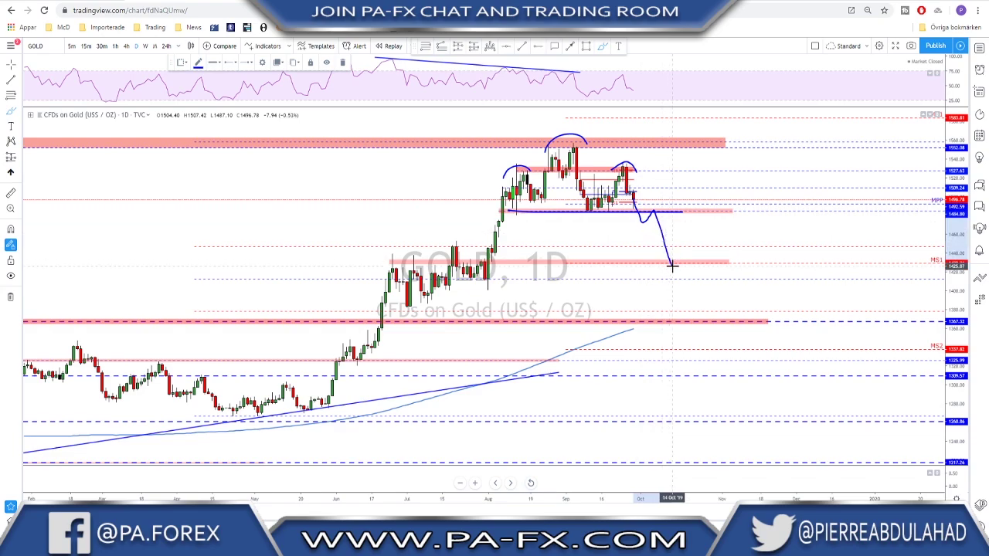
pyautogui.hotkey('ctrl', 'z')
pyautogui.hotkey('ctrl', 'z')
pyautogui.hotkey('ctrl', 'z')
pyautogui.hotkey('ctrl', 'z')
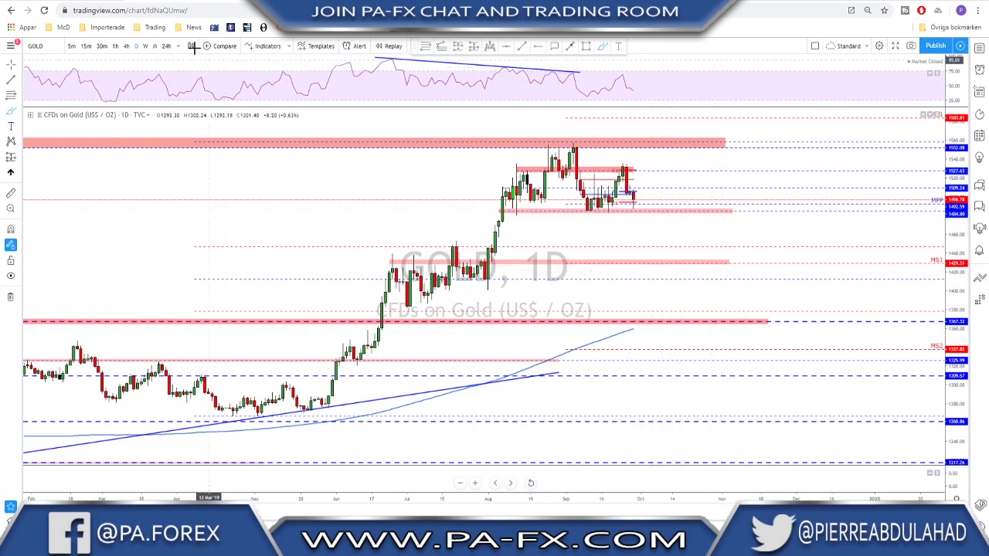
# Set GOLD to the 4-hour timeframe, brush the 1484.80 support with a projected break, retest and fall to the MS1 zone, and clear the sketch
pyautogui.click(126, 46)
pyautogui.scroll(-4, 781, 283)
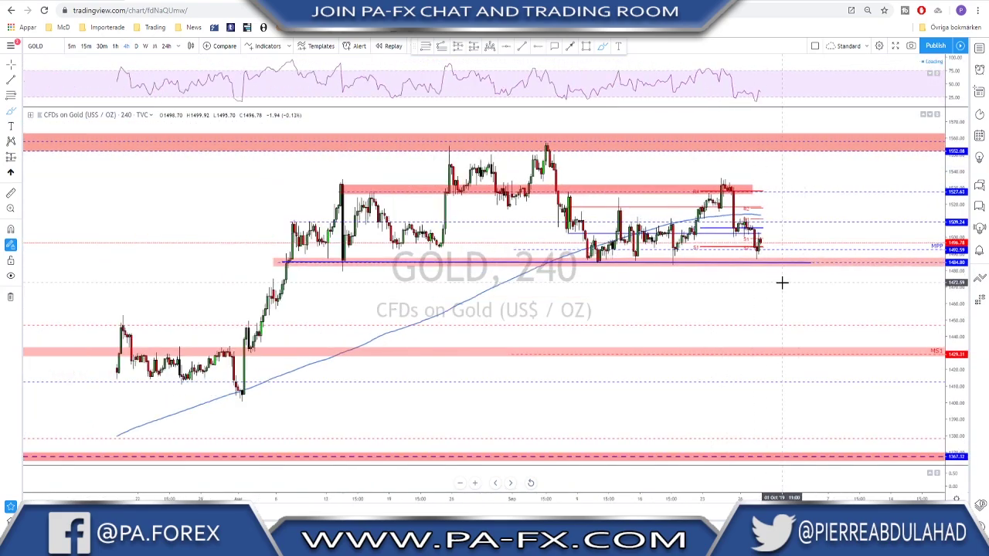
pyautogui.click(777, 215)
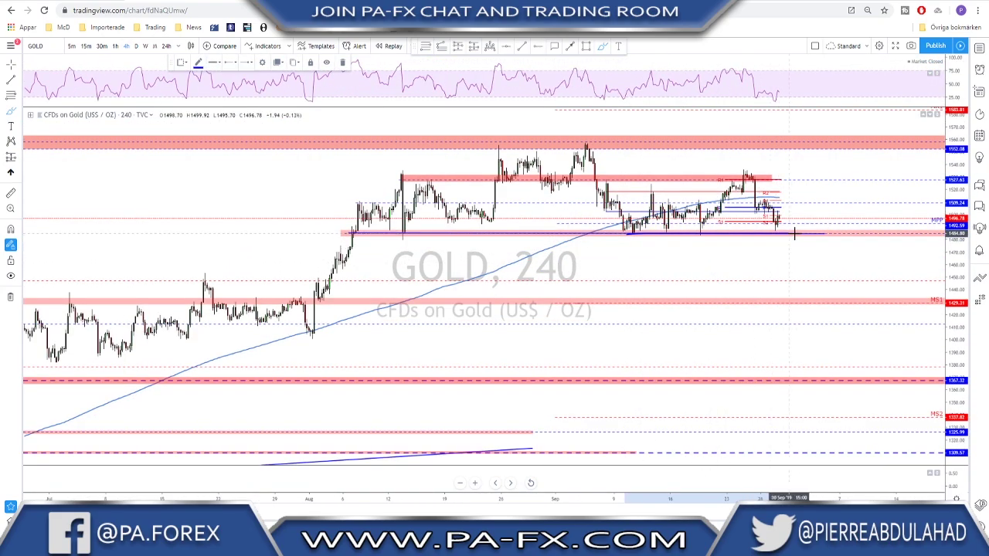
pyautogui.moveTo(800, 241)
pyautogui.mouseDown()
pyautogui.moveTo(805, 232)
pyautogui.moveTo(836, 298)
pyautogui.mouseUp()
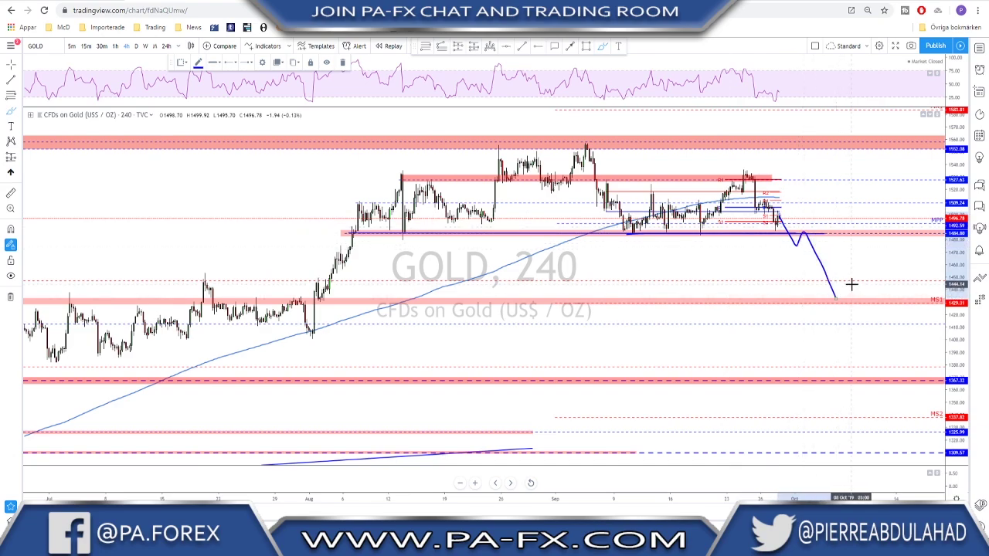
pyautogui.press('Delete')
# Switch from GOLD to the EURUSD chart, the next symbol in the watchlist
pyautogui.scroll(1, 852, 284)
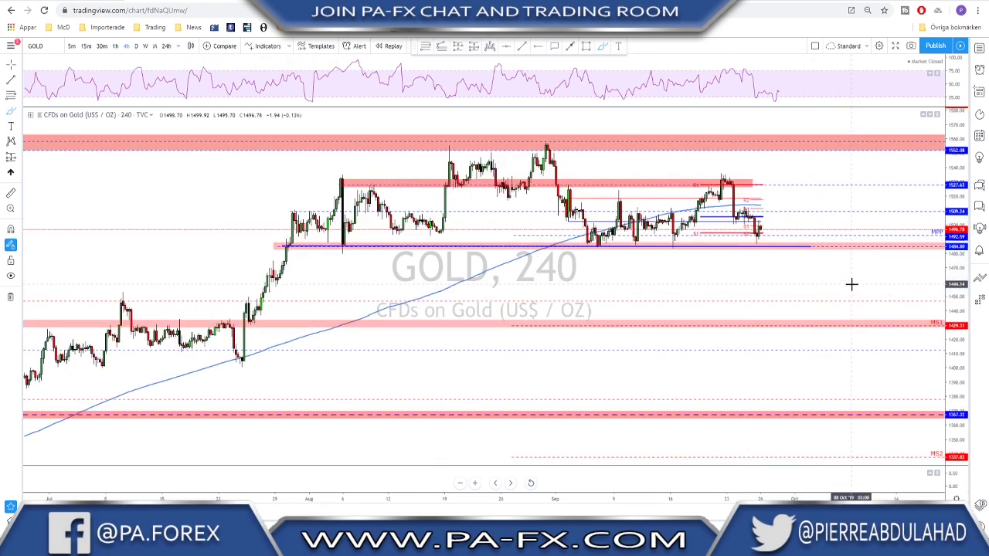
pyautogui.press('space')
pyautogui.scroll(1, 702, 238)
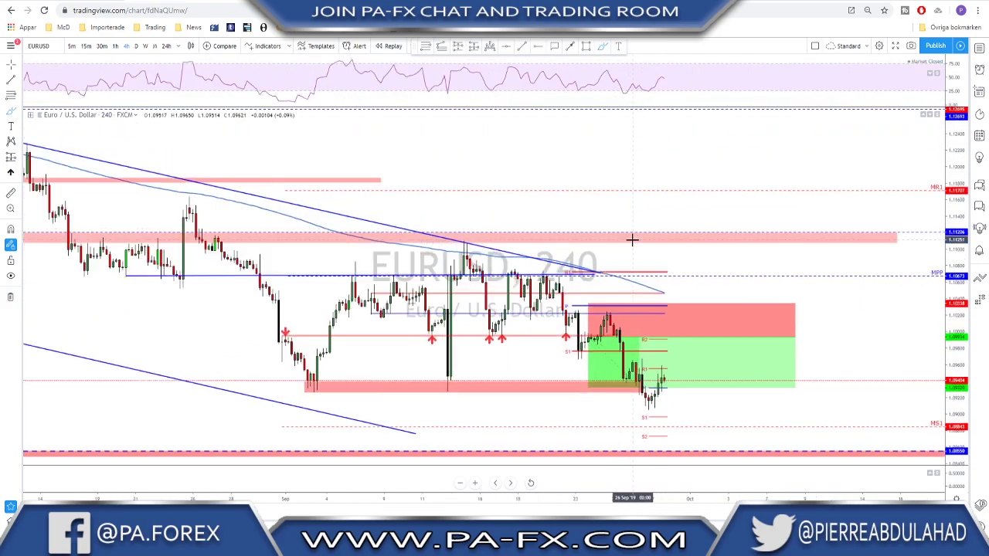
# Set EURUSD to the daily timeframe, brush the mid-September drop from the channel's upper trendline to the latest lows, and delete the stroke
pyautogui.click(137, 47)
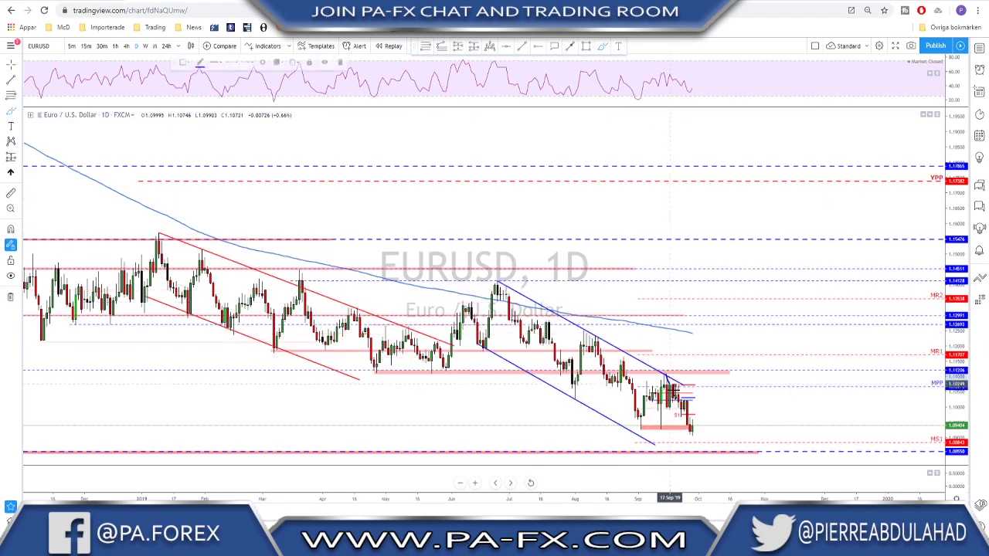
pyautogui.click(665, 376)
pyautogui.click(690, 427)
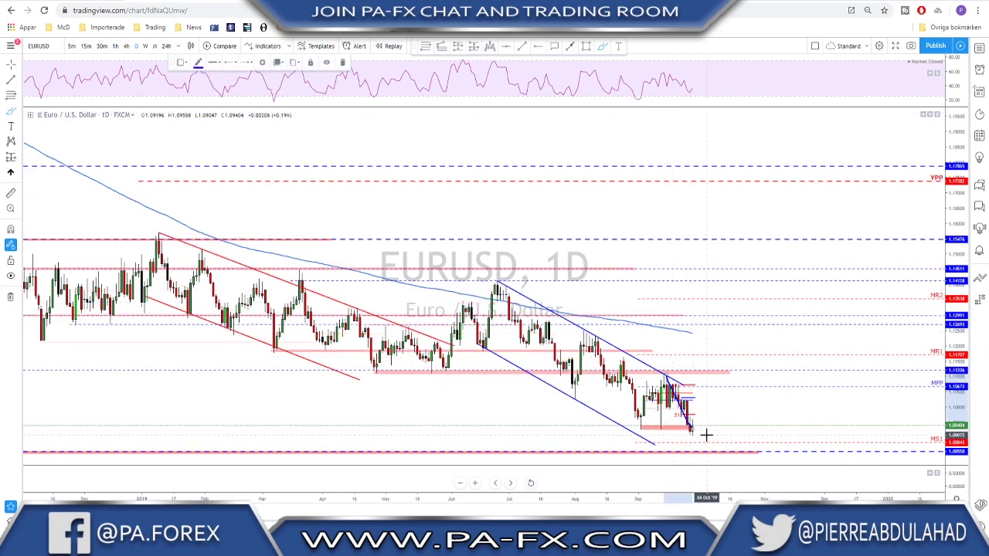
pyautogui.press('Delete')
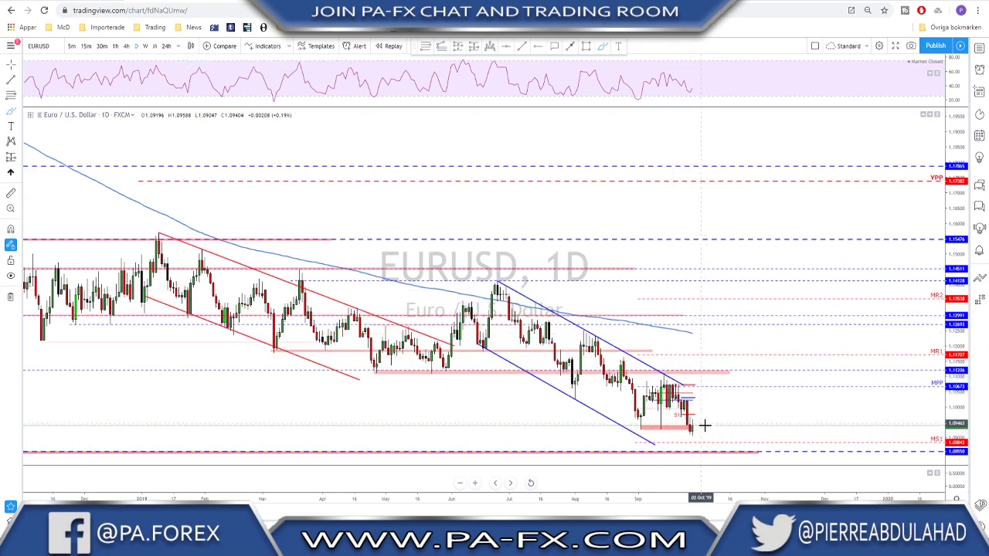
pyautogui.scroll(-3, 705, 425)
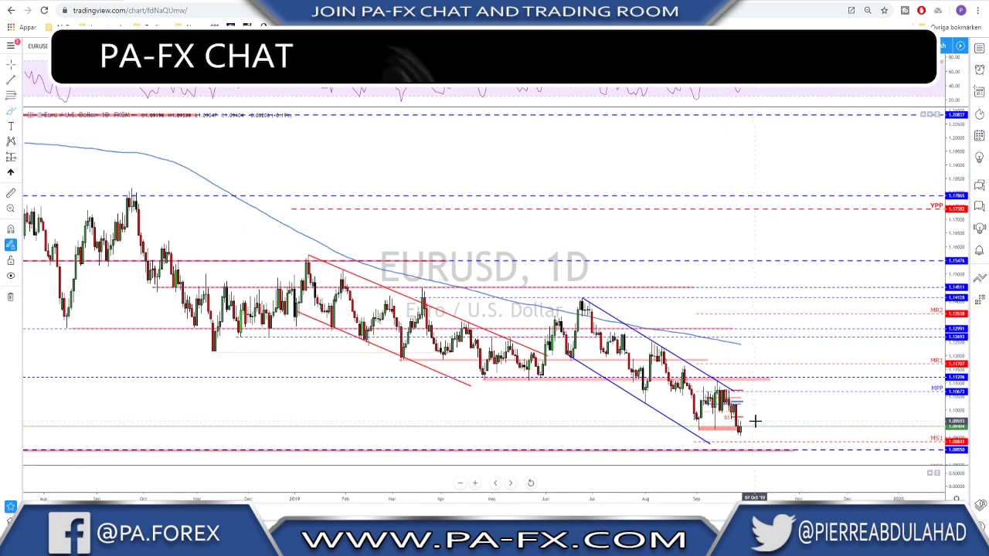
# Set EURUSD to the weekly timeframe, brush a circle around the spring 2017 gap near the 1.08550 level, and clear it
pyautogui.click(203, 46)
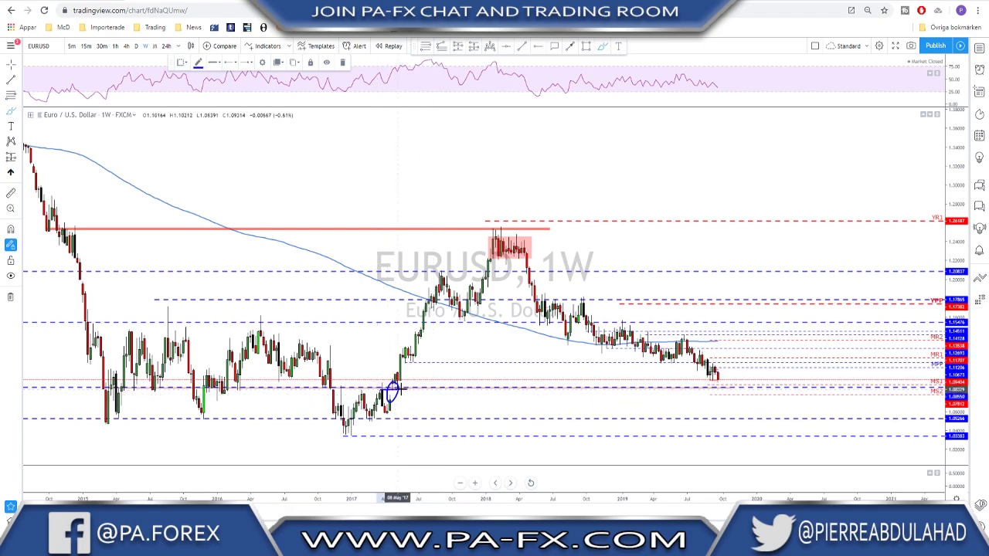
pyautogui.click(427, 397)
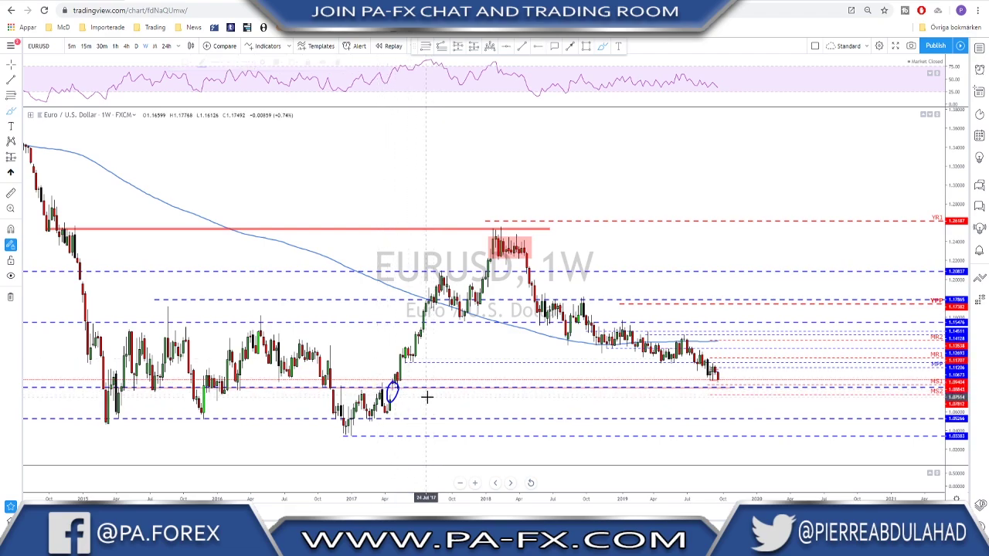
pyautogui.scroll(3, 530, 391)
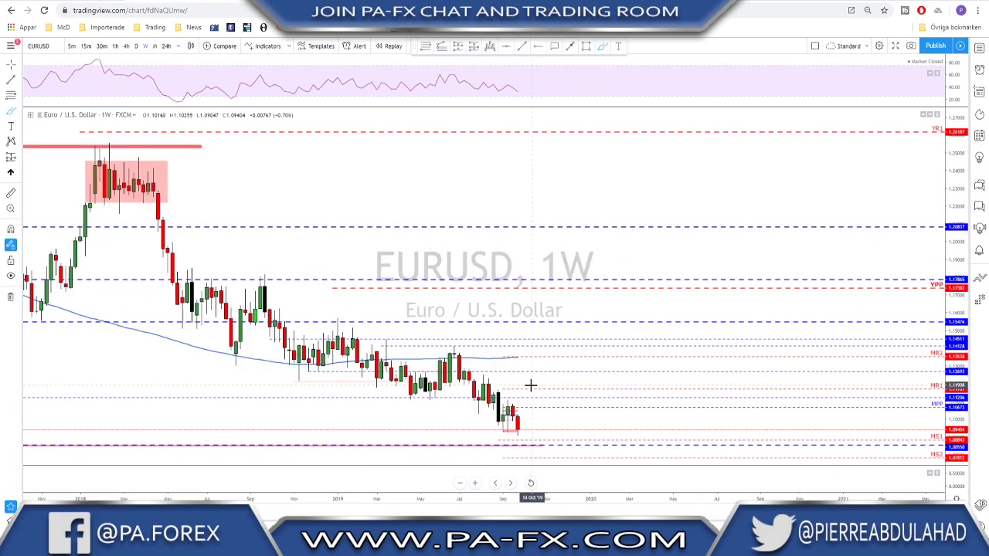
# Brush the weekly 2019 lower highs and lows with a projected drop to the 1.08550 support, and undo the sketches
pyautogui.moveTo(544, 422); pyautogui.dragTo(686, 429)
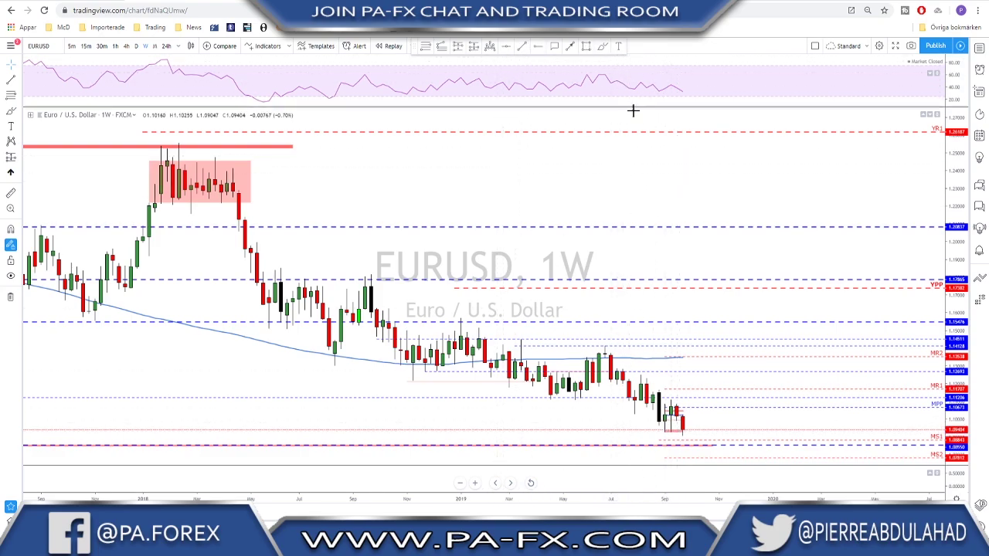
pyautogui.scroll(-1, 633, 111)
pyautogui.click(604, 46)
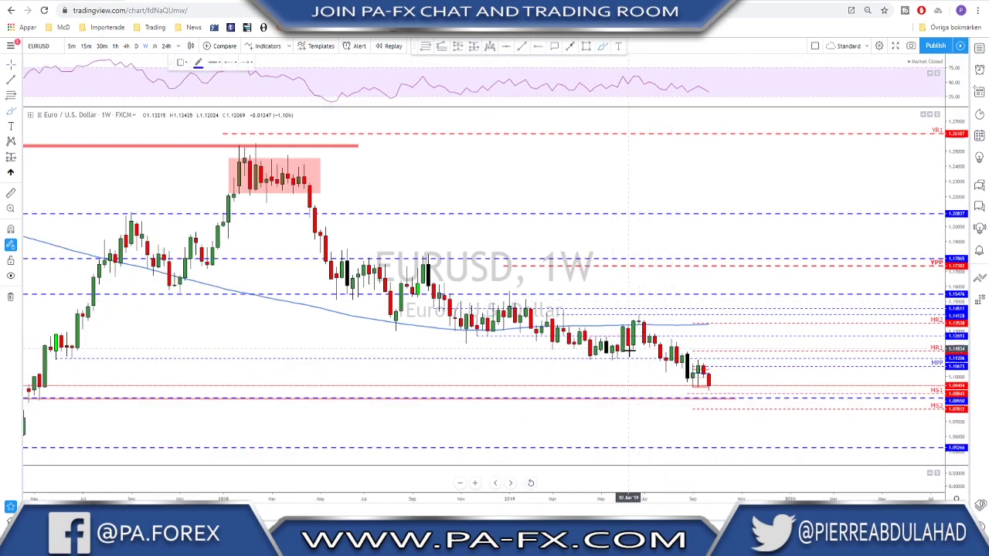
pyautogui.moveTo(630, 349)
pyautogui.mouseDown()
pyautogui.moveTo(638, 321)
pyautogui.moveTo(687, 383)
pyautogui.moveTo(698, 363)
pyautogui.moveTo(725, 401)
pyautogui.mouseUp()
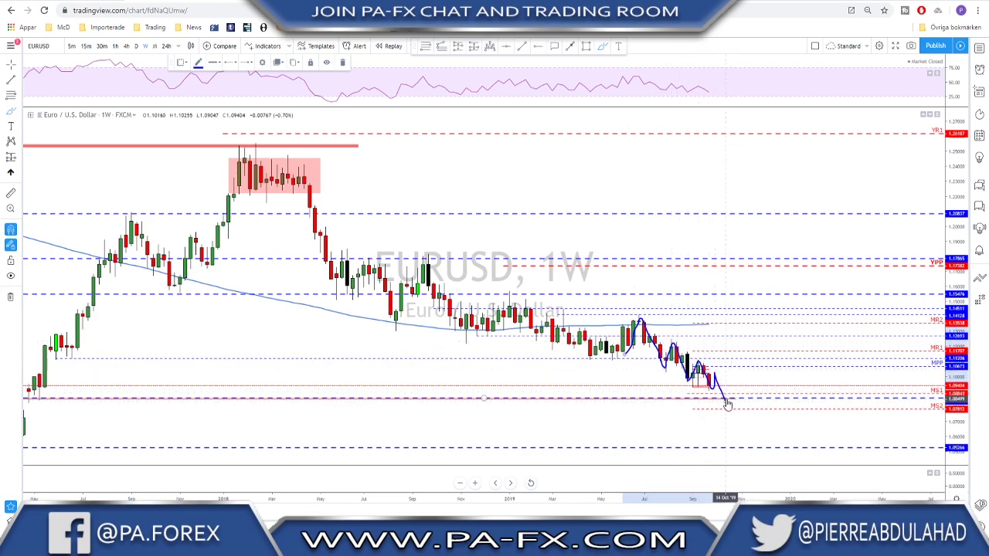
pyautogui.hotkey('ctrl', 'z')
pyautogui.moveTo(692, 386); pyautogui.dragTo(734, 386)
pyautogui.hotkey('ctrl', 'z')
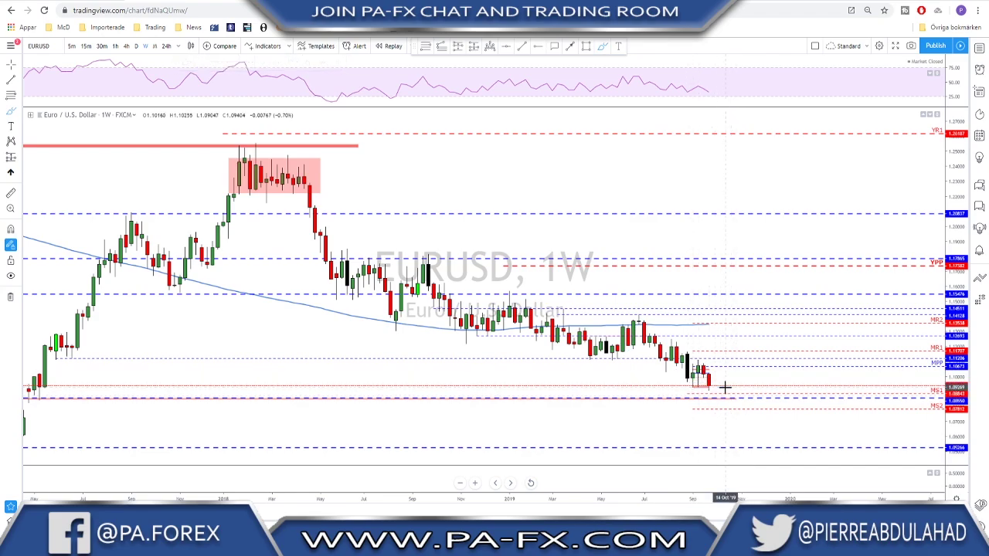
# Return EURUSD to the daily timeframe, brush a line extending the September support zone past the latest candles, and delete it
pyautogui.click(137, 46)
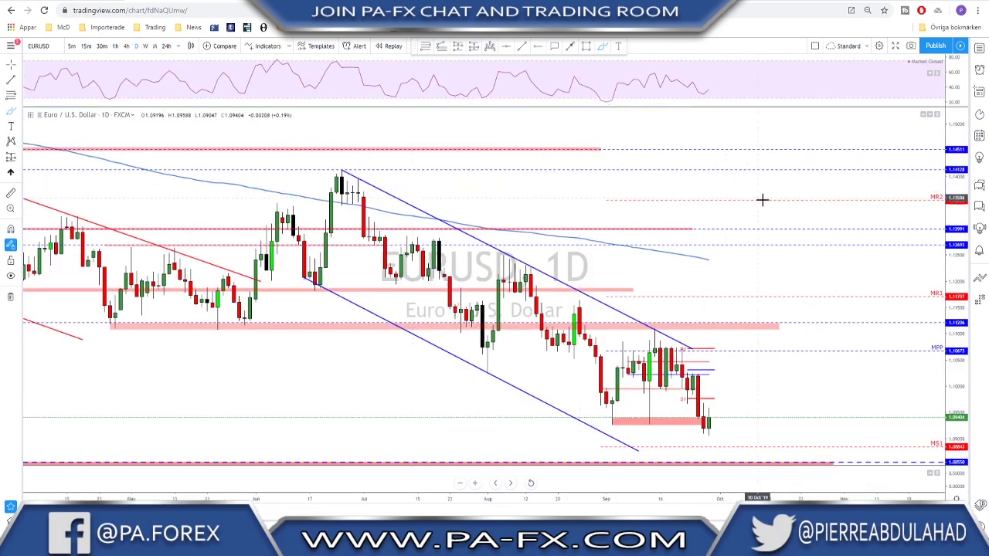
pyautogui.scroll(-1, 667, 296)
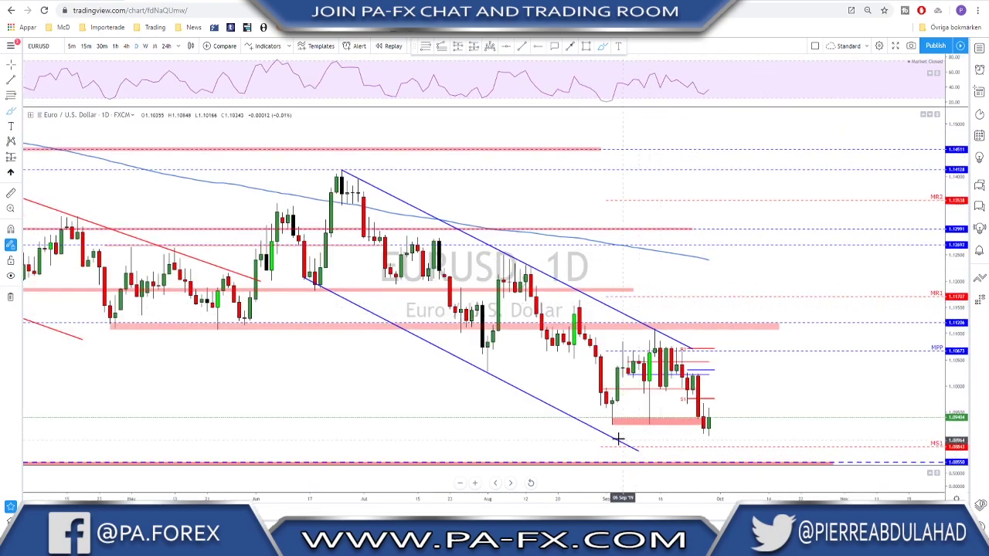
pyautogui.moveTo(609, 423); pyautogui.dragTo(806, 428)
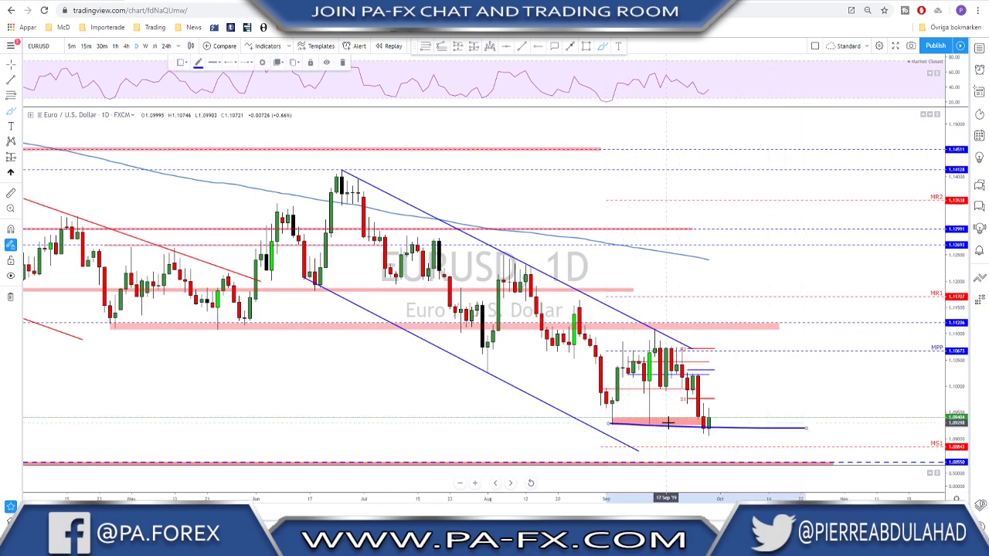
pyautogui.press('Delete')
# Brush a circle around the latest daily sell-off through the September support zone, and delete it
pyautogui.scroll(-1, 715, 410)
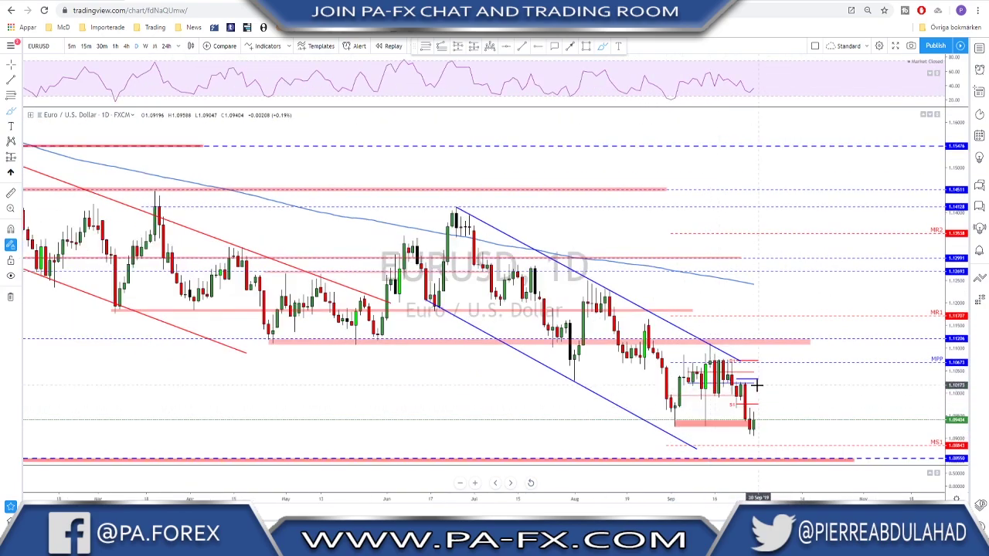
pyautogui.moveTo(753, 383)
pyautogui.mouseDown()
pyautogui.moveTo(742, 385)
pyautogui.moveTo(751, 434)
pyautogui.moveTo(752, 382)
pyautogui.mouseUp()
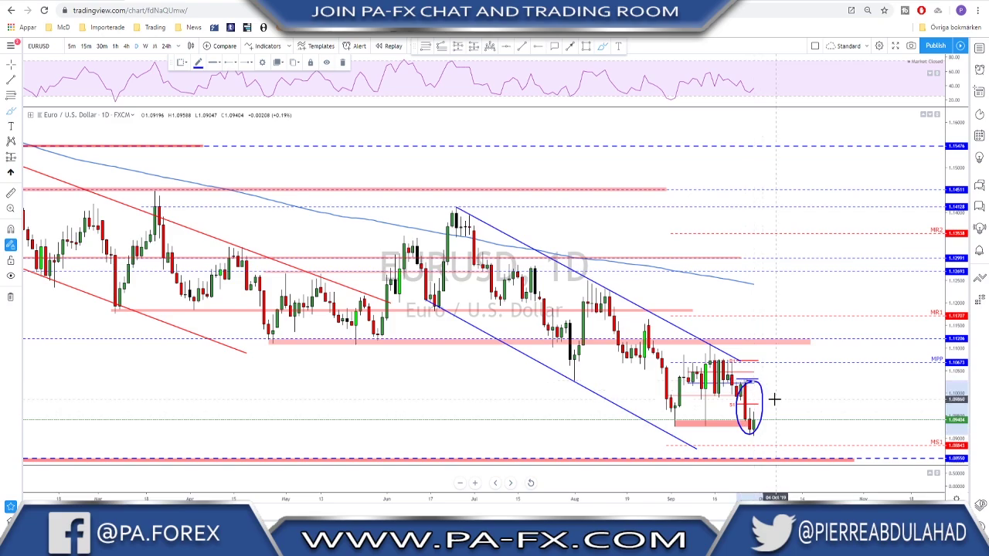
pyautogui.press('Delete')
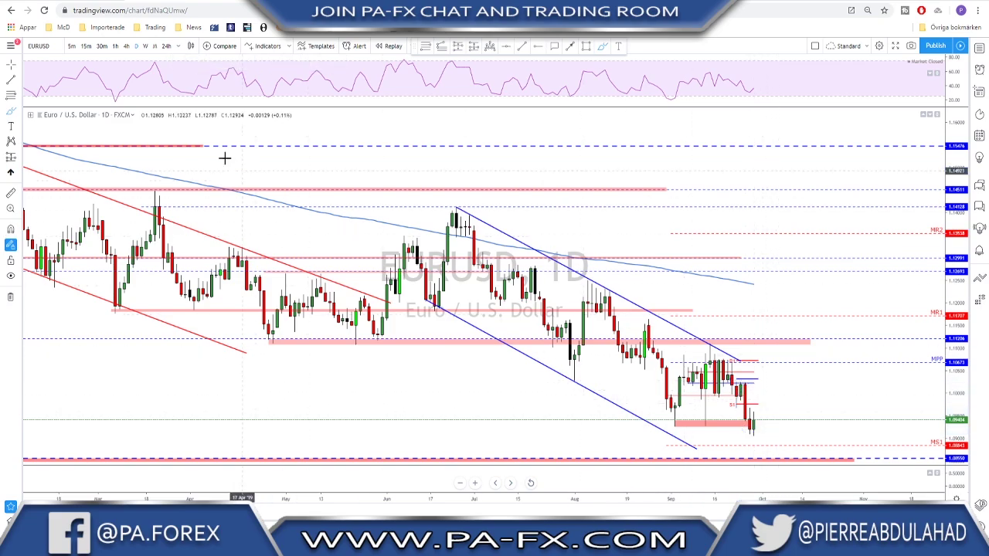
# Set EURUSD to the 4-hour timeframe, brush the arrow-marked support with its break, retest and fall through the green target area, and clear the sketch
pyautogui.click(126, 45)
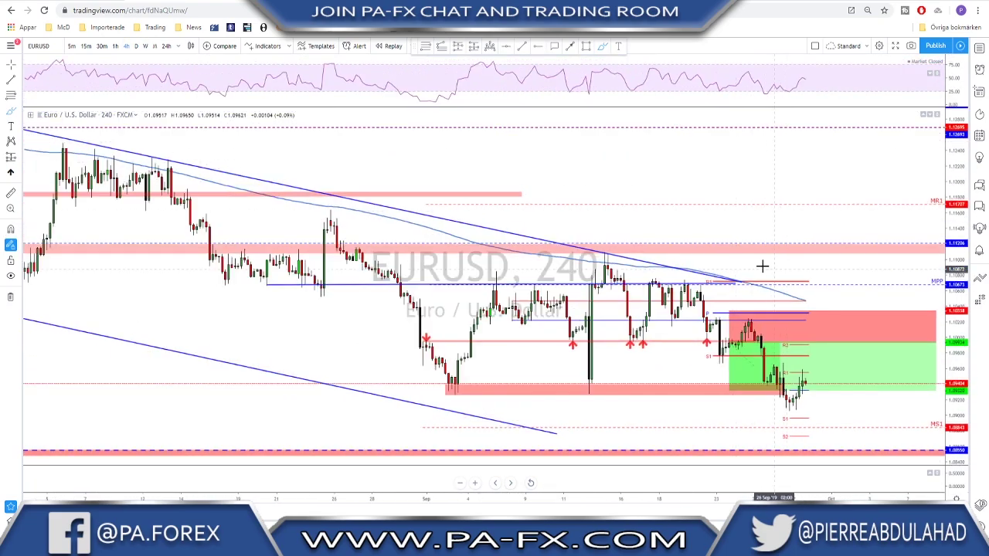
pyautogui.moveTo(776, 267); pyautogui.dragTo(707, 263)
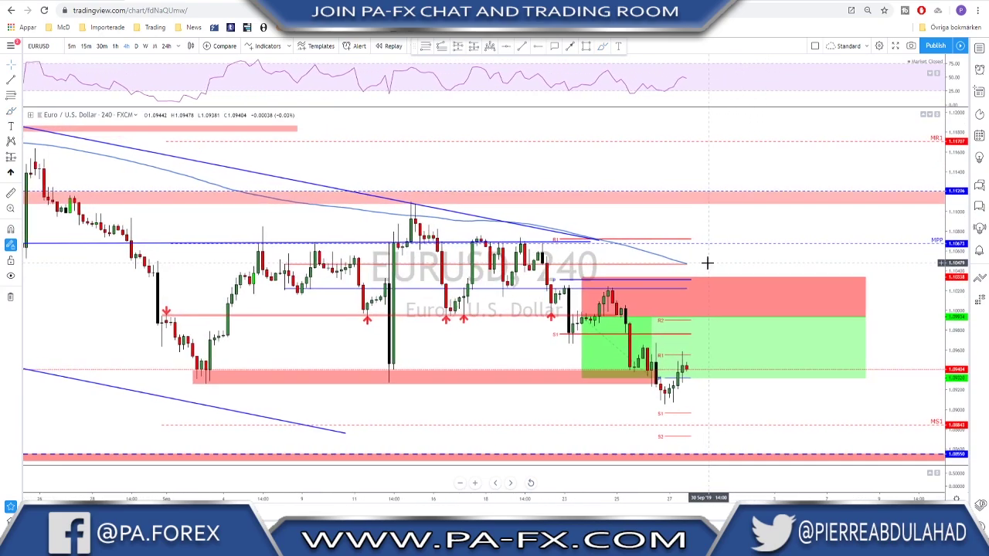
pyautogui.scroll(-2, 676, 199)
pyautogui.scroll(2, 507, 100)
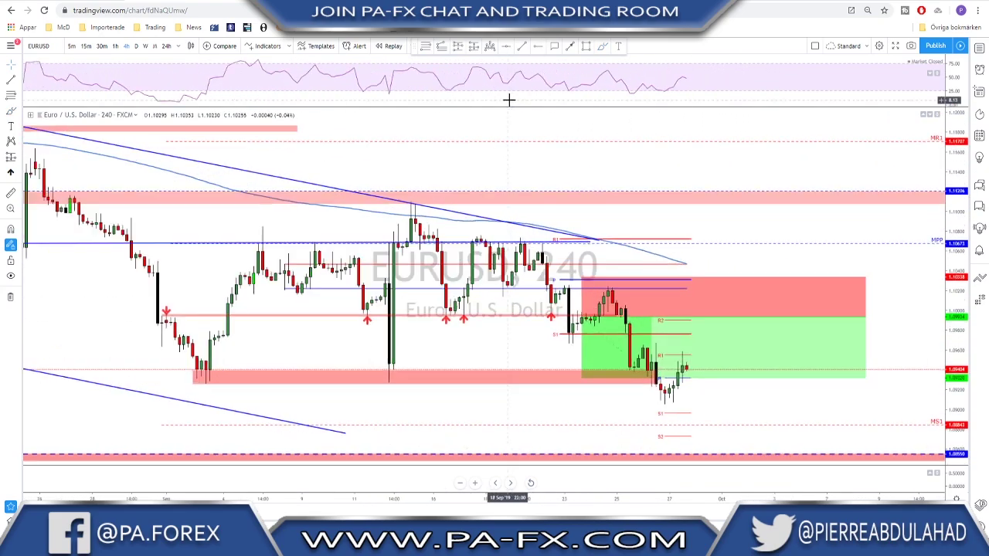
pyautogui.click(603, 48)
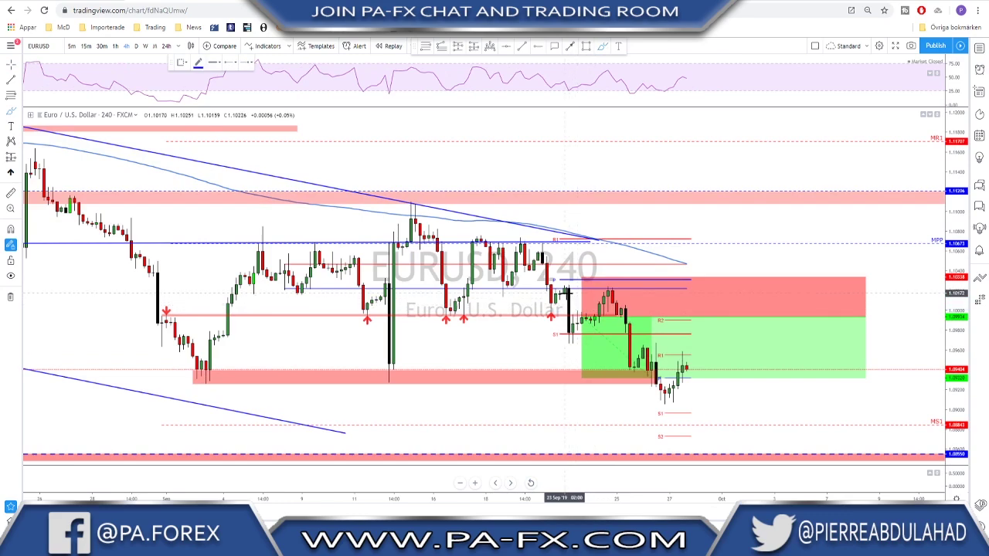
pyautogui.click(565, 288)
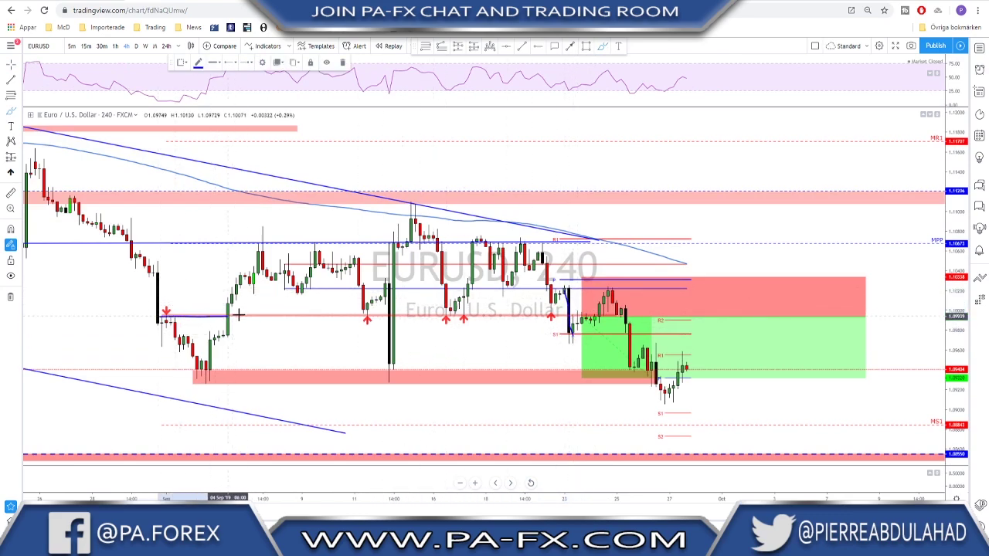
pyautogui.moveTo(240, 314); pyautogui.dragTo(565, 317)
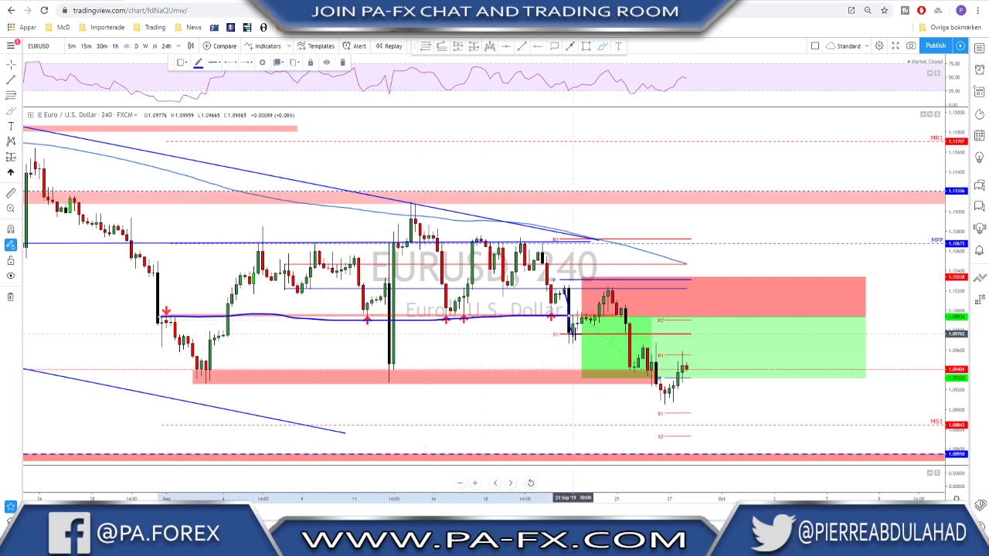
pyautogui.moveTo(571, 338)
pyautogui.mouseDown()
pyautogui.moveTo(612, 293)
pyautogui.moveTo(661, 382)
pyautogui.mouseUp()
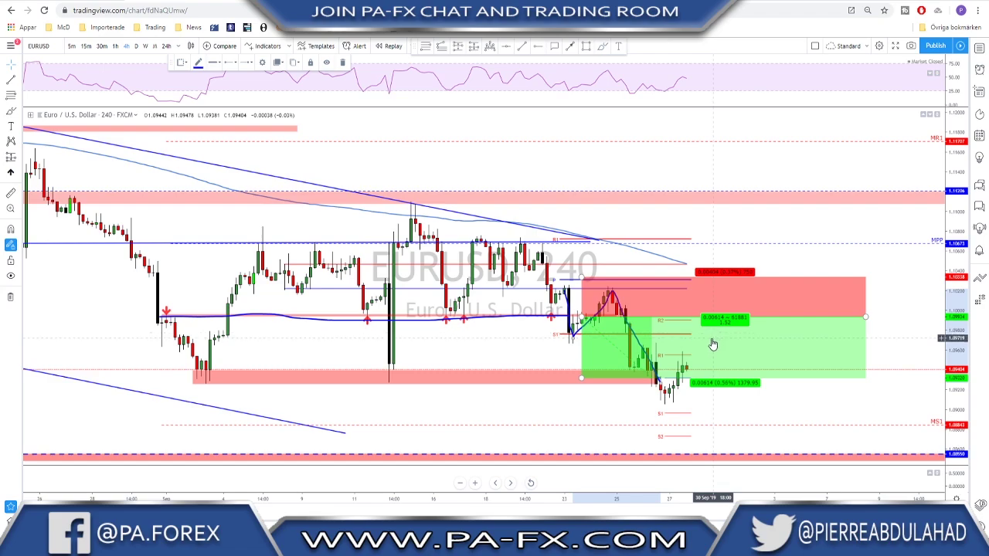
pyautogui.press('Delete')
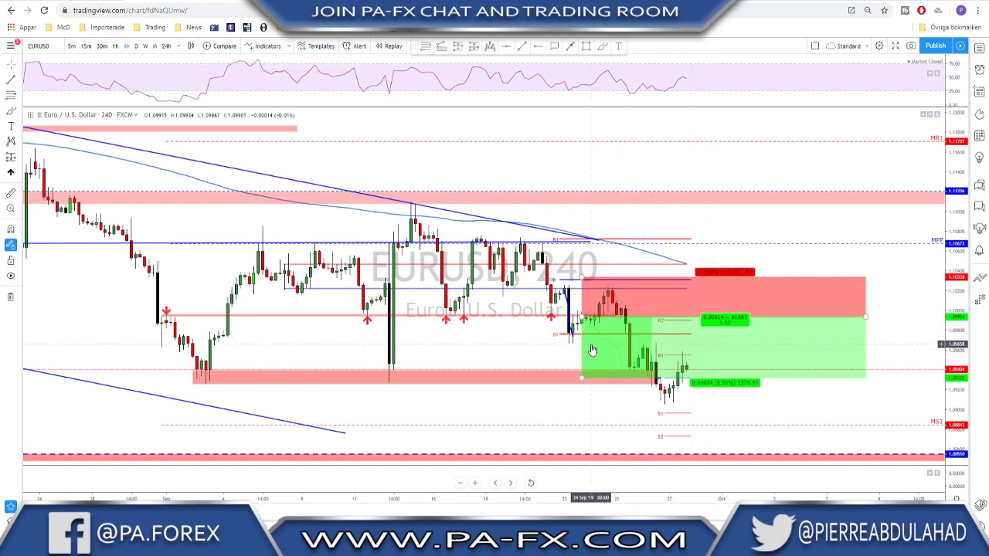
pyautogui.scroll(-1, 724, 261)
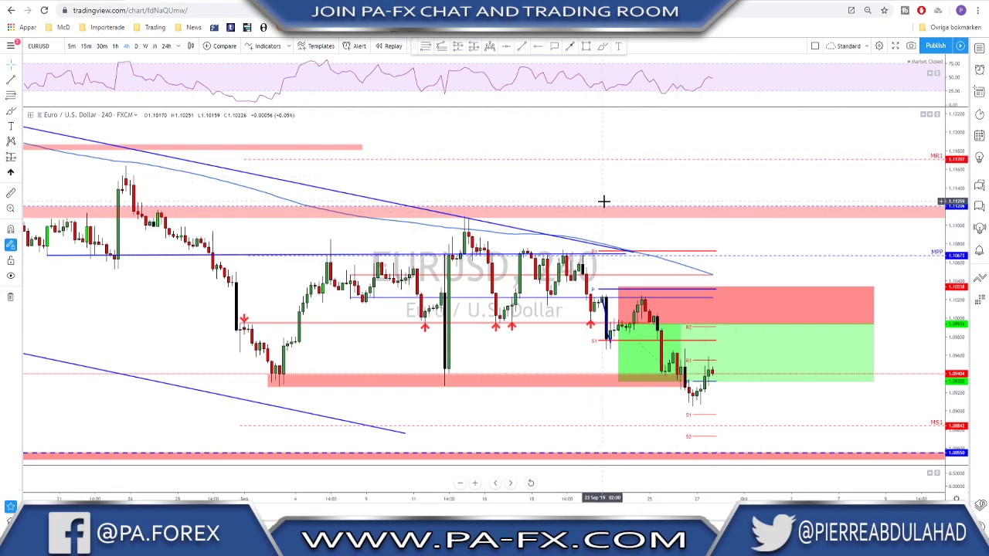
pyautogui.scroll(1, 604, 202)
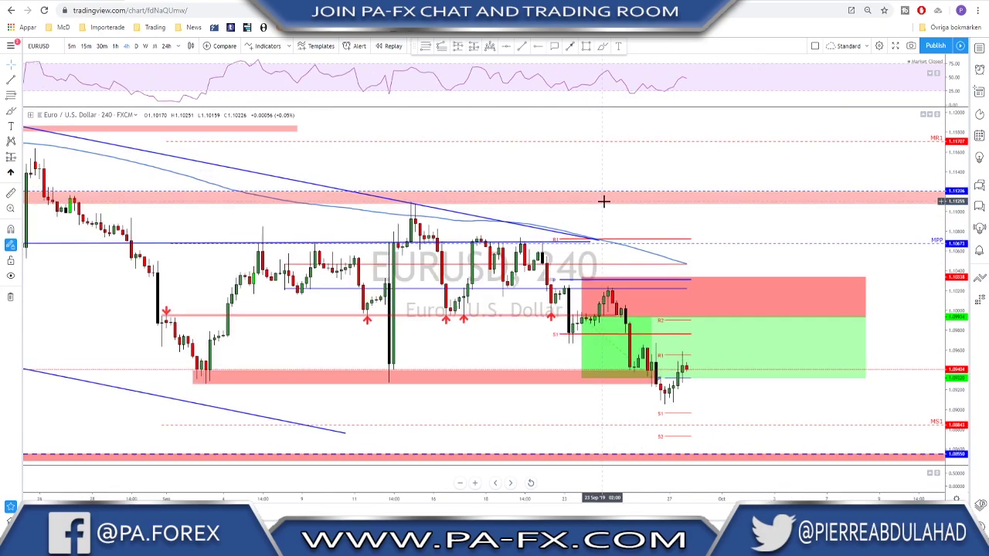
# Brush a projected 4-hour rise from the latest low to the upper S1 level with a rejection back down, and undo it
pyautogui.click(608, 48)
pyautogui.moveTo(669, 398); pyautogui.dragTo(699, 338)
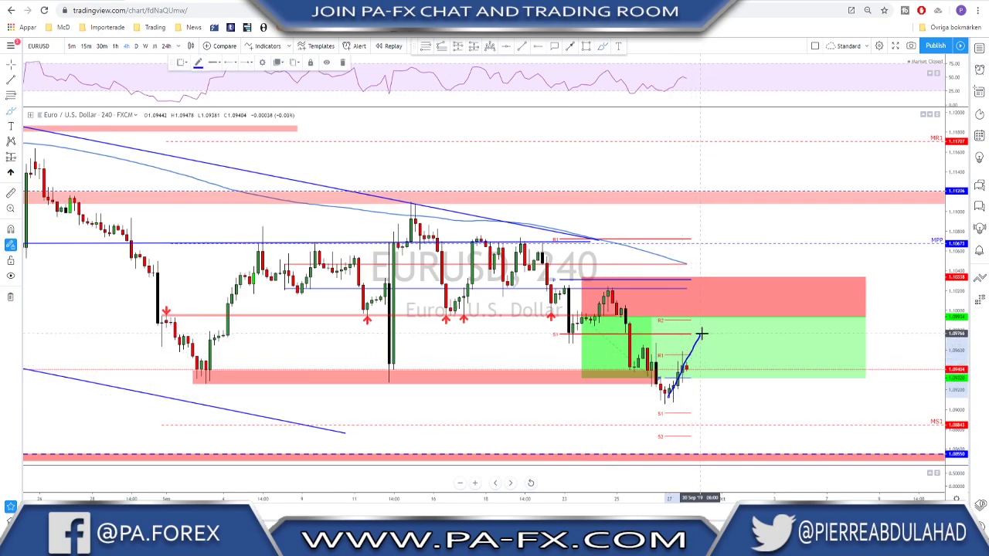
pyautogui.moveTo(544, 334)
pyautogui.mouseDown()
pyautogui.moveTo(744, 334)
pyautogui.moveTo(704, 344)
pyautogui.moveTo(734, 405)
pyautogui.mouseUp()
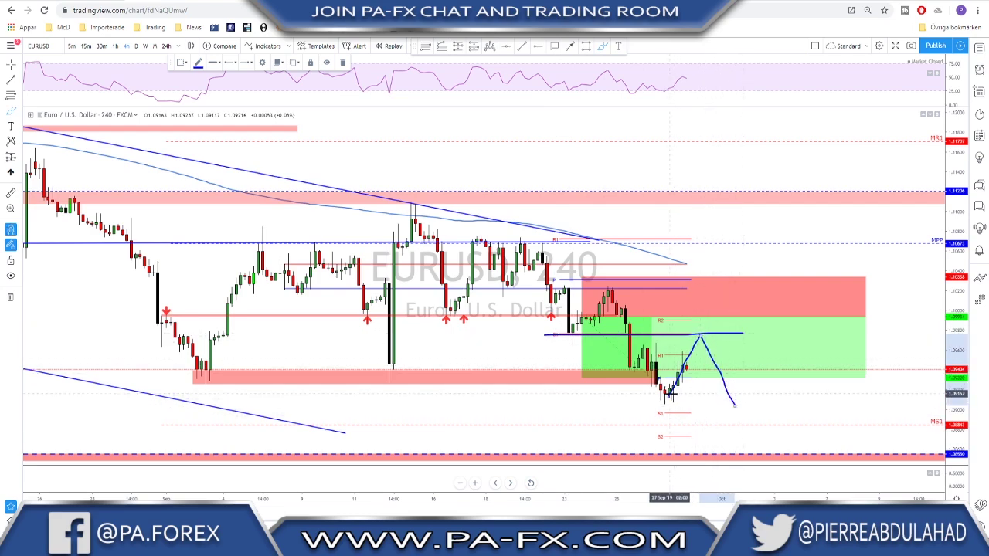
pyautogui.hotkey('ctrl', 'z')
pyautogui.hotkey('ctrl', 'z')
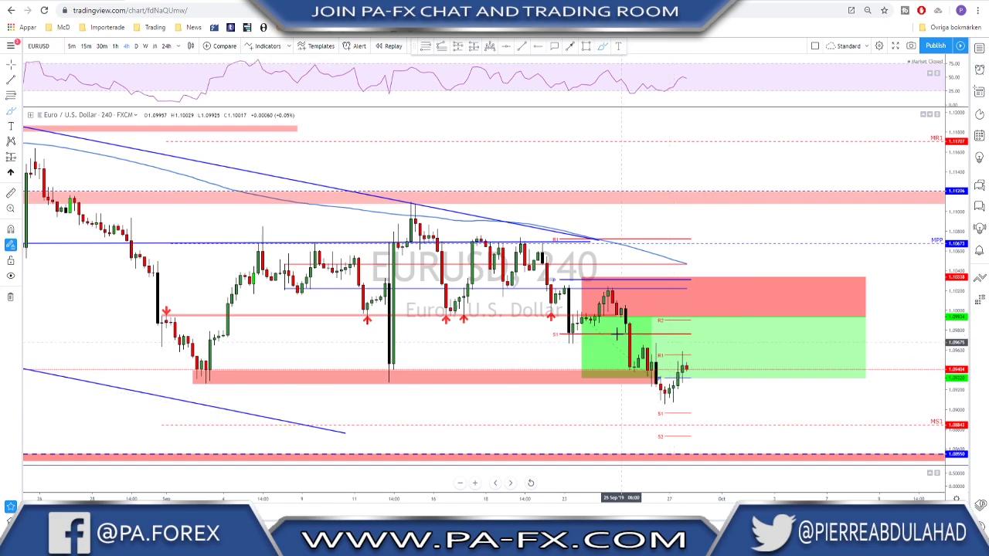
# Brush the 4-hour downtrend, the broken September support with a projected drop towards MS1, and the S1 retest area, and undo all marks
pyautogui.moveTo(532, 246)
pyautogui.mouseDown()
pyautogui.moveTo(574, 334)
pyautogui.moveTo(611, 292)
pyautogui.moveTo(661, 392)
pyautogui.mouseUp()
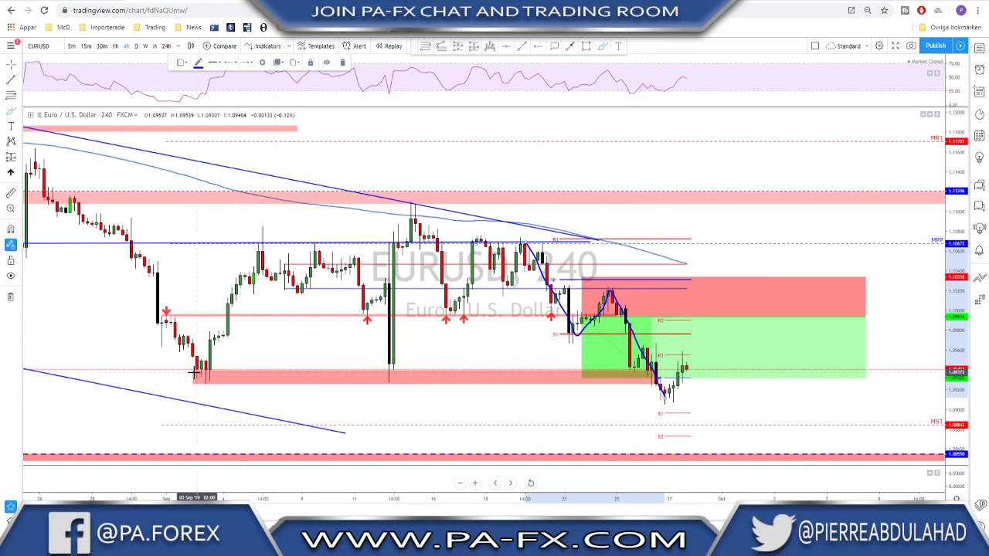
pyautogui.moveTo(197, 380)
pyautogui.mouseDown()
pyautogui.moveTo(698, 378)
pyautogui.moveTo(721, 421)
pyautogui.mouseUp()
pyautogui.moveTo(677, 327)
pyautogui.mouseDown()
pyautogui.moveTo(688, 349)
pyautogui.moveTo(677, 328)
pyautogui.mouseUp()
pyautogui.moveTo(553, 332)
pyautogui.mouseDown()
pyautogui.moveTo(716, 332)
pyautogui.moveTo(666, 345)
pyautogui.moveTo(559, 340)
pyautogui.moveTo(574, 332)
pyautogui.mouseUp()
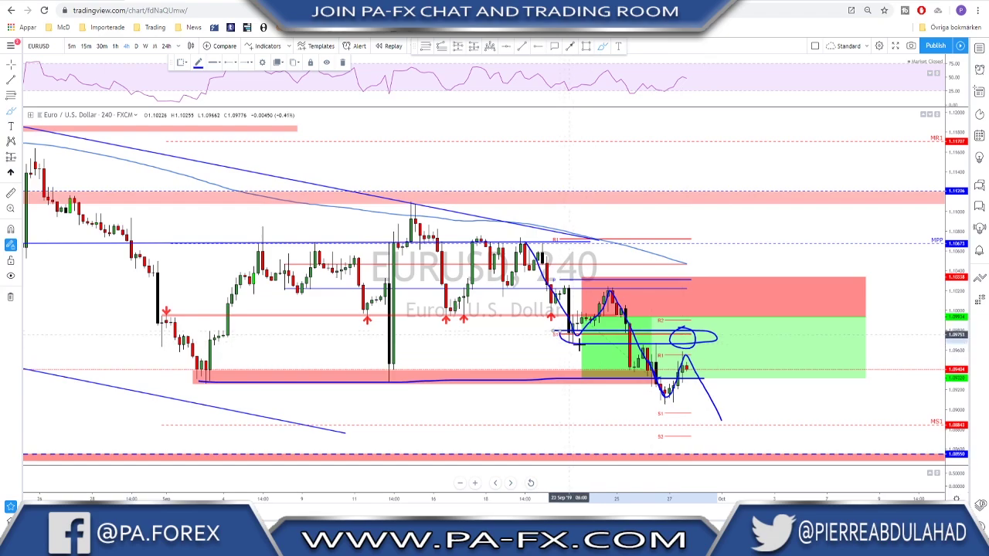
pyautogui.hotkey('ctrl', 'z')
pyautogui.hotkey('ctrl', 'z')
pyautogui.hotkey('ctrl', 'z')
pyautogui.hotkey('ctrl', 'z')
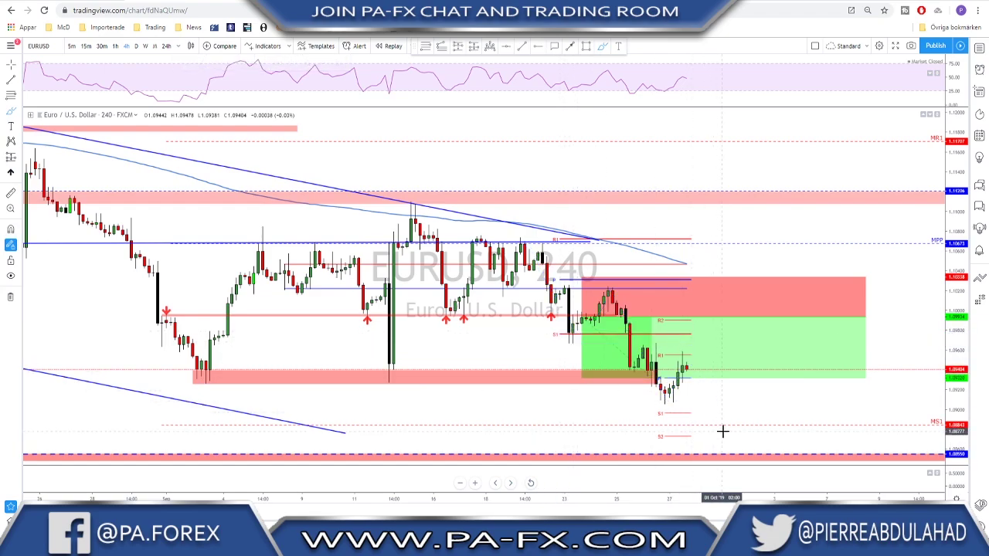
# Switch to the GBPUSD chart, the next symbol in the watchlist, and set it to the weekly timeframe
pyautogui.press('Down')
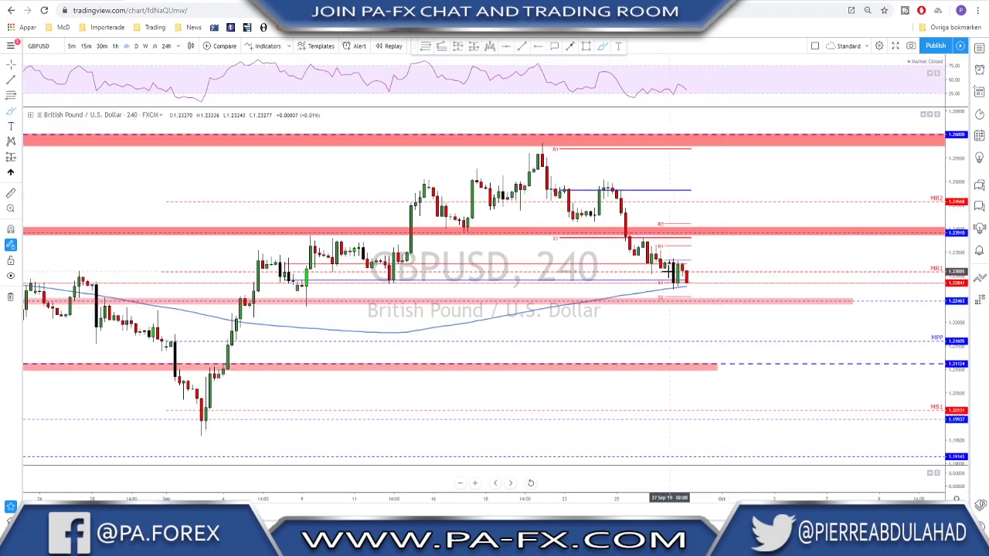
pyautogui.click(138, 47)
pyautogui.click(146, 47)
pyautogui.scroll(5, 592, 236)
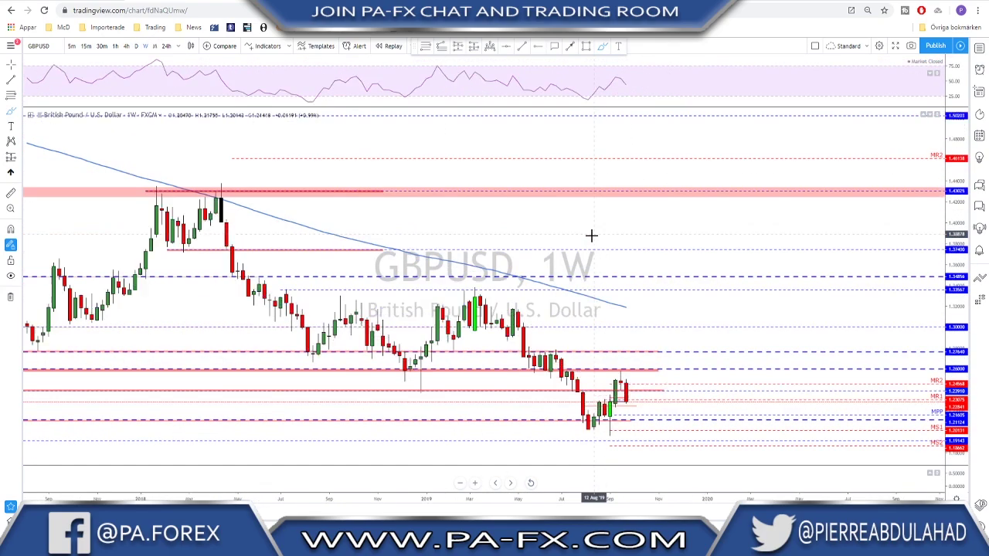
# Brush the weekly GBPUSD rise from the August low and the 1.26000 level it retests, and clear both marks
pyautogui.scroll(1, 519, 340)
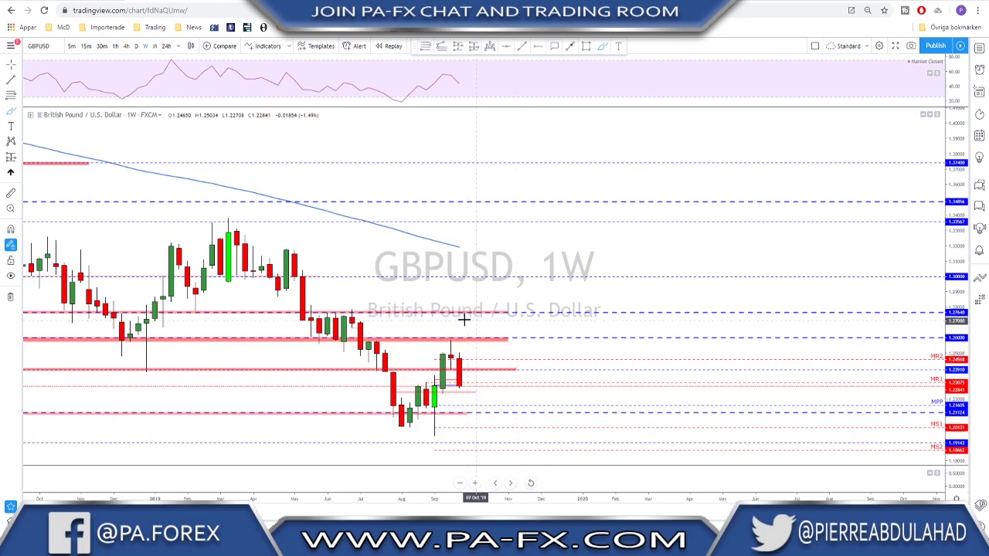
pyautogui.scroll(-1, 543, 363)
pyautogui.scroll(-2, 459, 379)
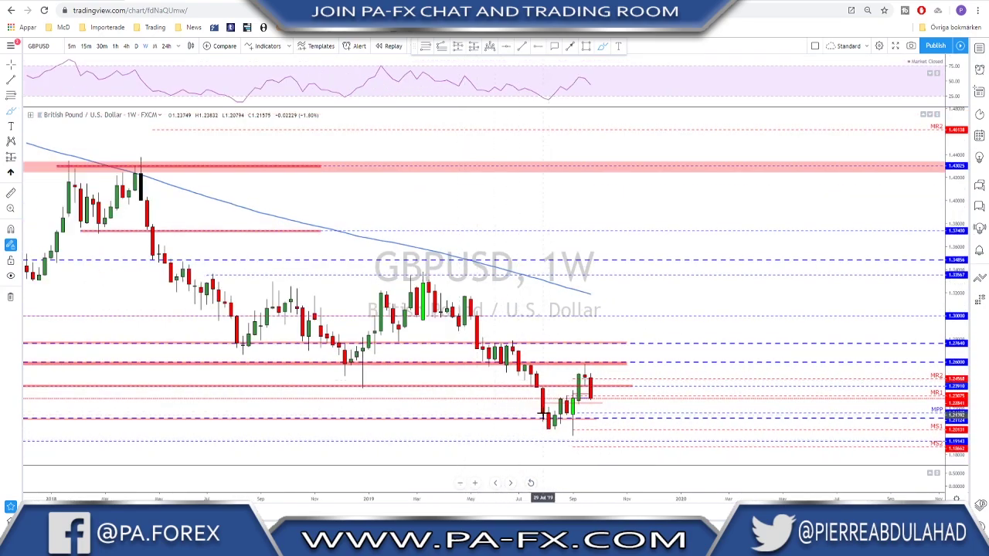
pyautogui.scroll(-3, 587, 406)
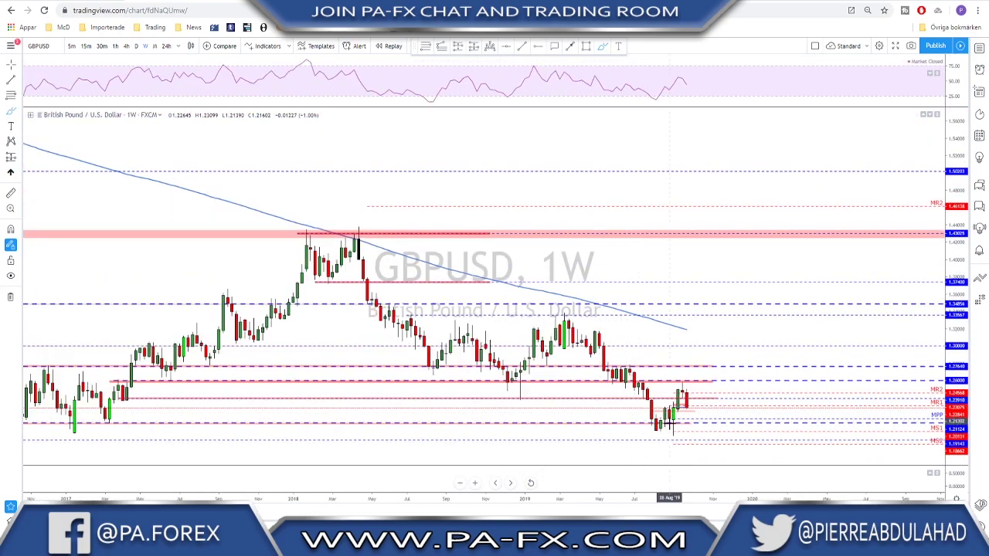
pyautogui.moveTo(657, 435); pyautogui.dragTo(685, 381)
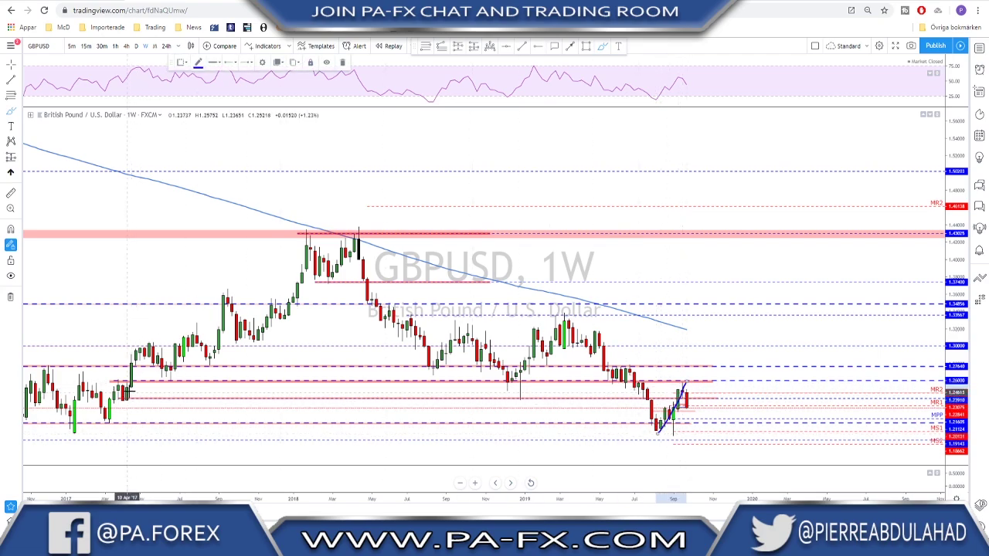
pyautogui.moveTo(172, 379)
pyautogui.mouseDown()
pyautogui.moveTo(683, 378)
pyautogui.moveTo(675, 391)
pyautogui.mouseUp()
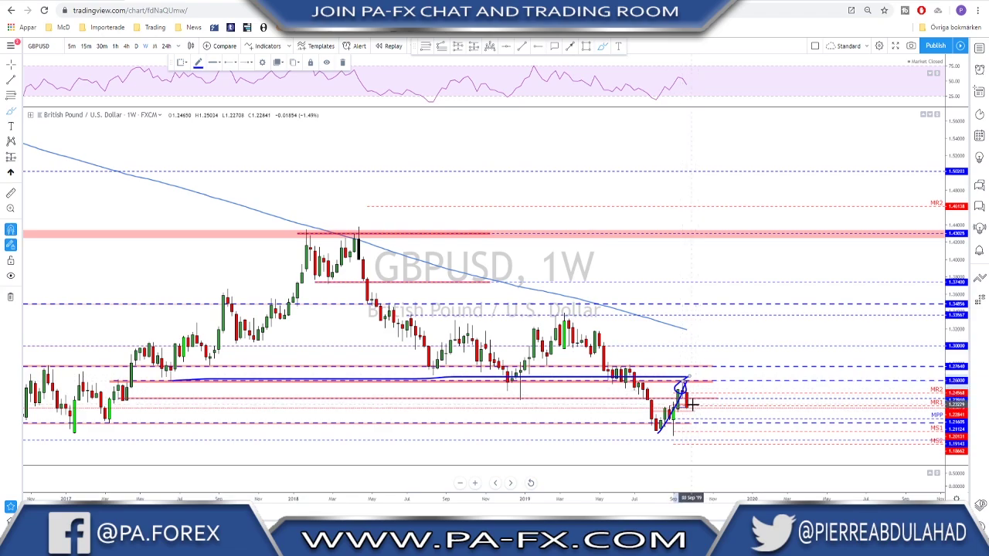
pyautogui.press('Delete')
# Set GBPUSD to the daily timeframe and bring the latest candles into view
pyautogui.scroll(2, 692, 415)
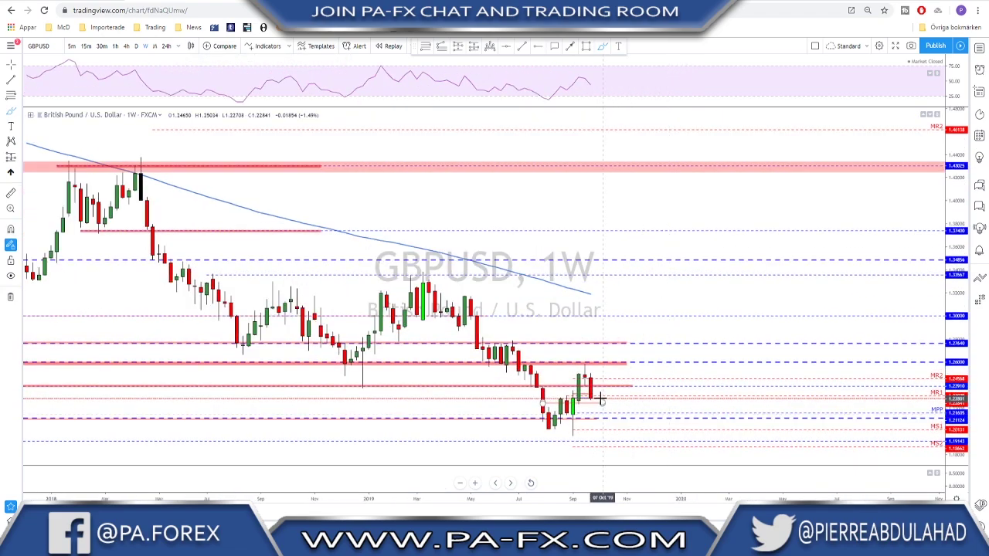
pyautogui.moveTo(620, 321); pyautogui.dragTo(796, 293)
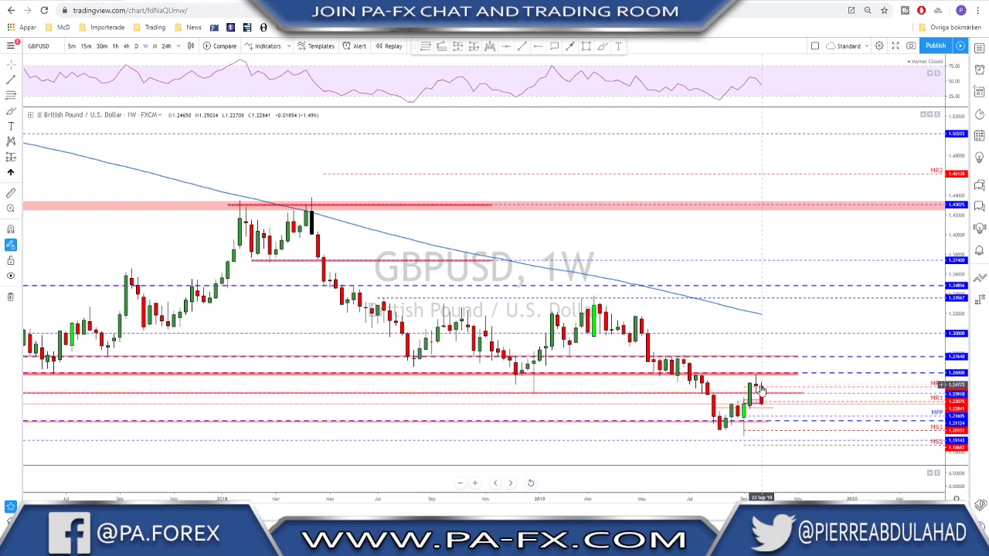
pyautogui.click(136, 45)
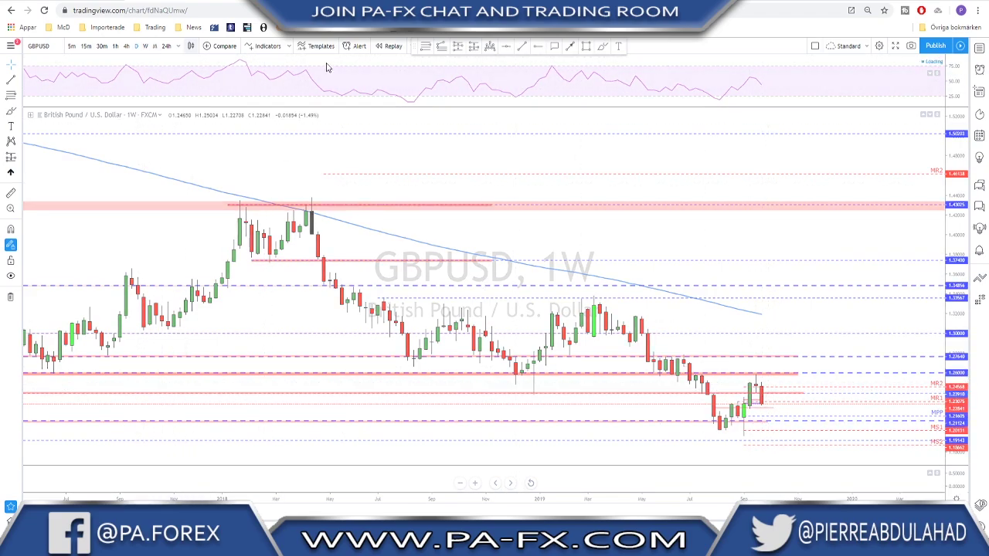
pyautogui.scroll(-2, 608, 133)
pyautogui.scroll(1, 641, 155)
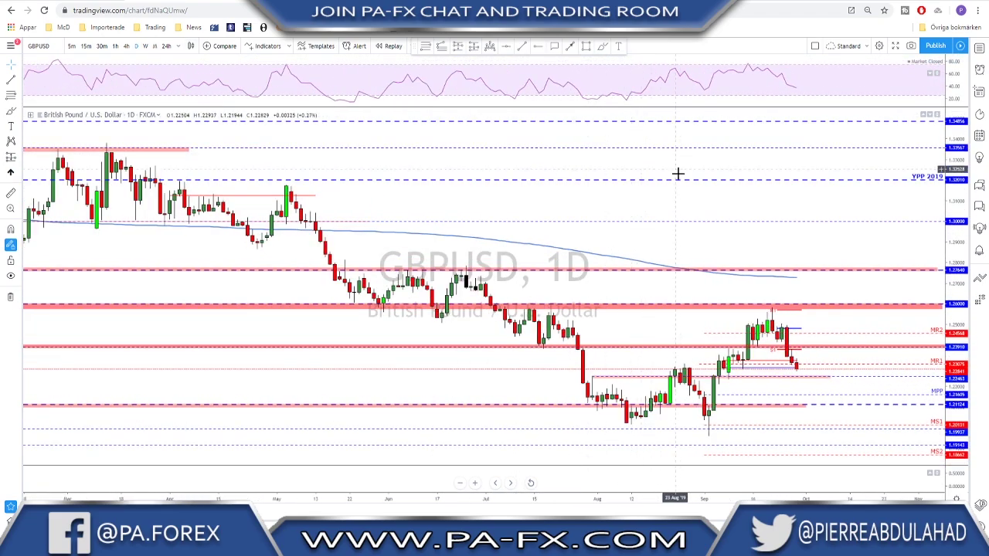
# Brush the broken daily support at 1.23910, its earlier swing lows and a projected drop, pullback and further fall, and undo the marks
pyautogui.scroll(4, 678, 174)
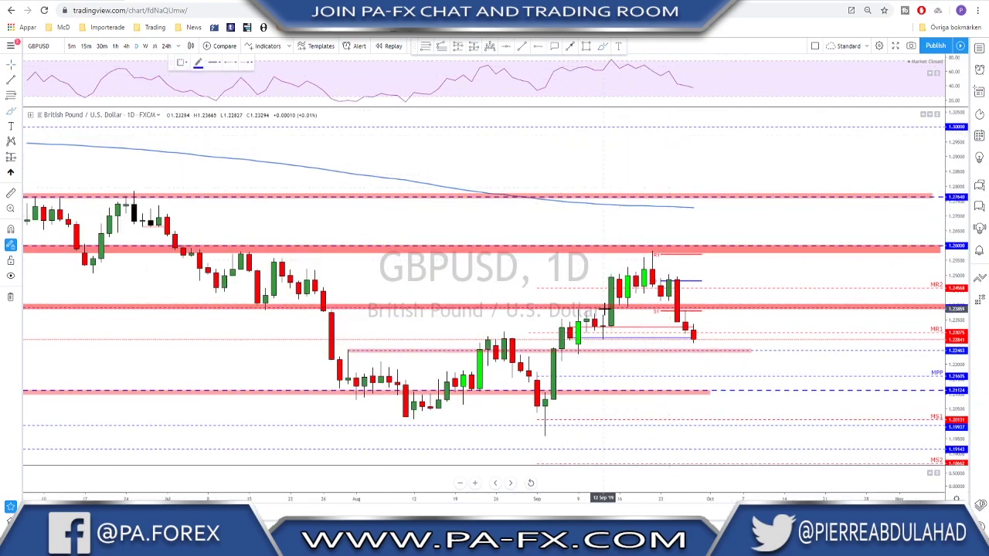
pyautogui.moveTo(606, 309)
pyautogui.mouseDown()
pyautogui.moveTo(717, 310)
pyautogui.moveTo(611, 300)
pyautogui.moveTo(666, 293)
pyautogui.moveTo(702, 355)
pyautogui.moveTo(718, 316)
pyautogui.moveTo(739, 362)
pyautogui.mouseUp()
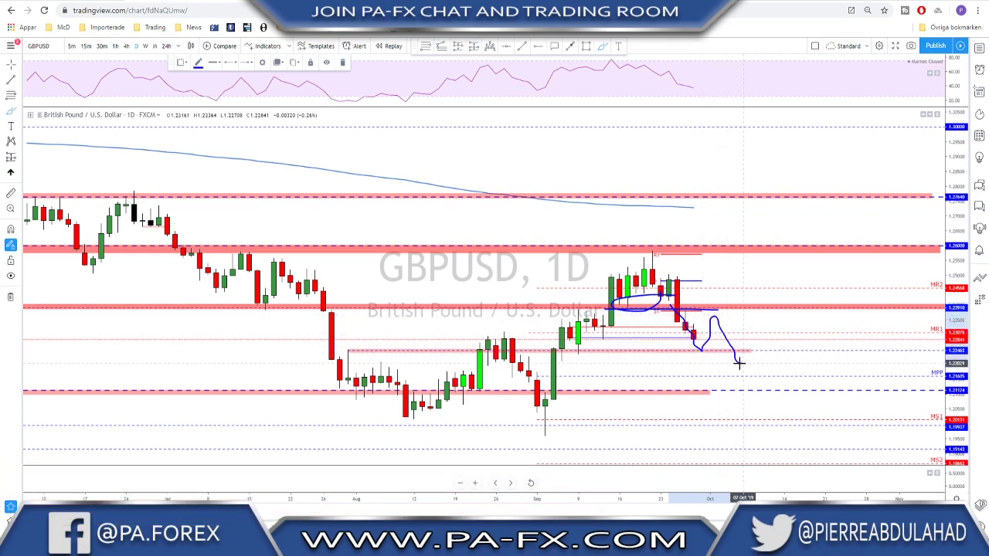
pyautogui.hotkey('ctrl', 'z')
pyautogui.hotkey('ctrl', 'z')
pyautogui.hotkey('ctrl', 'z')
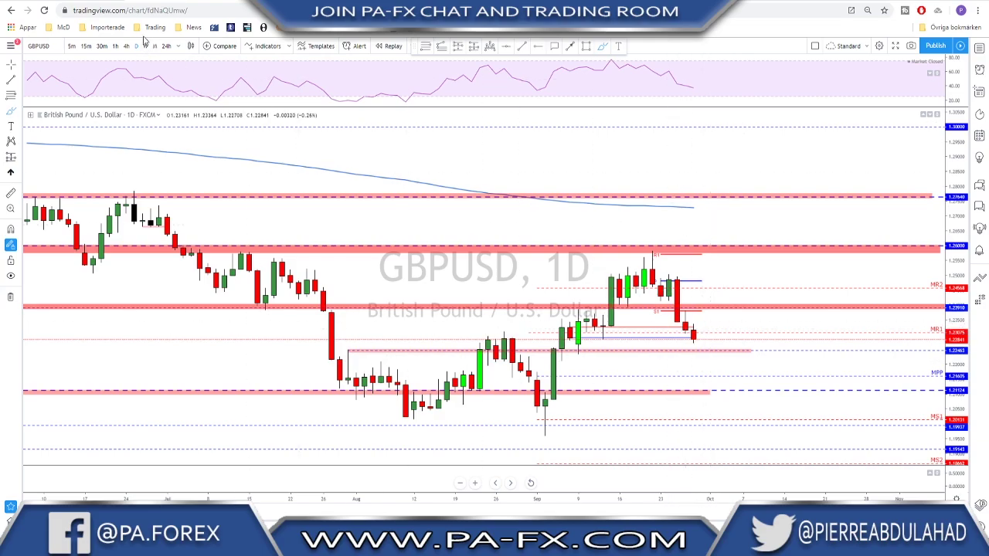
# Set GBPUSD to the 4-hour timeframe and show the price action back to July
pyautogui.click(126, 46)
pyautogui.scroll(-4, 856, 245)
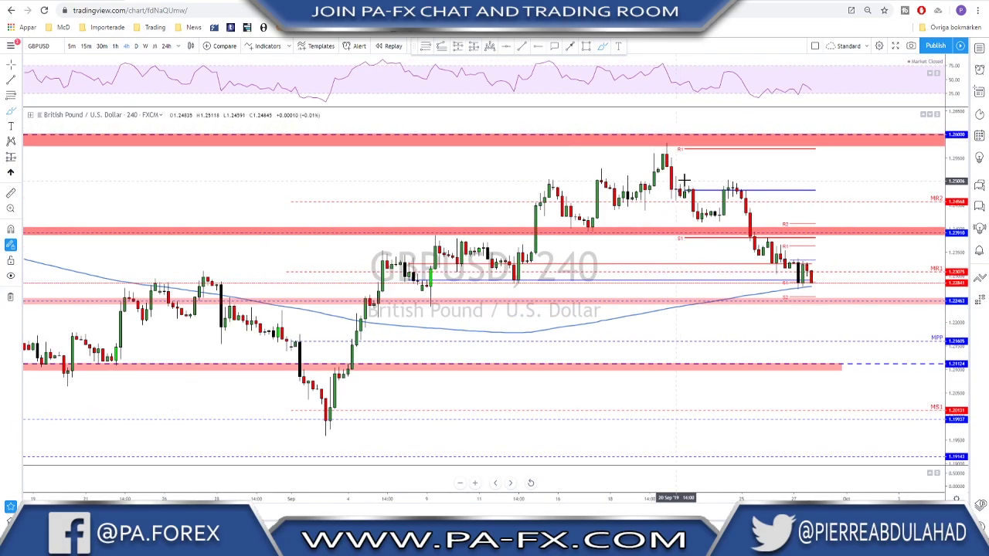
pyautogui.scroll(-3, 908, 267)
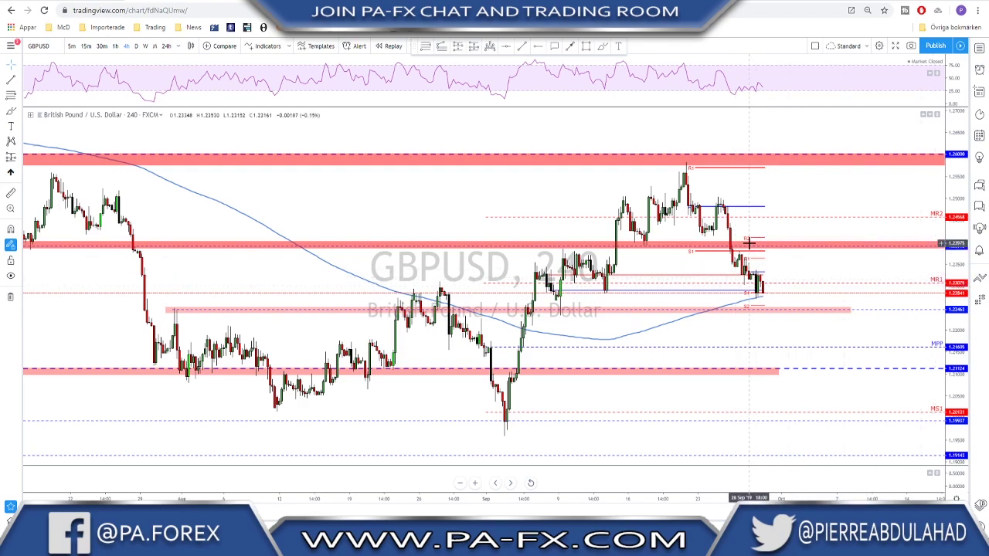
pyautogui.scroll(-1, 750, 243)
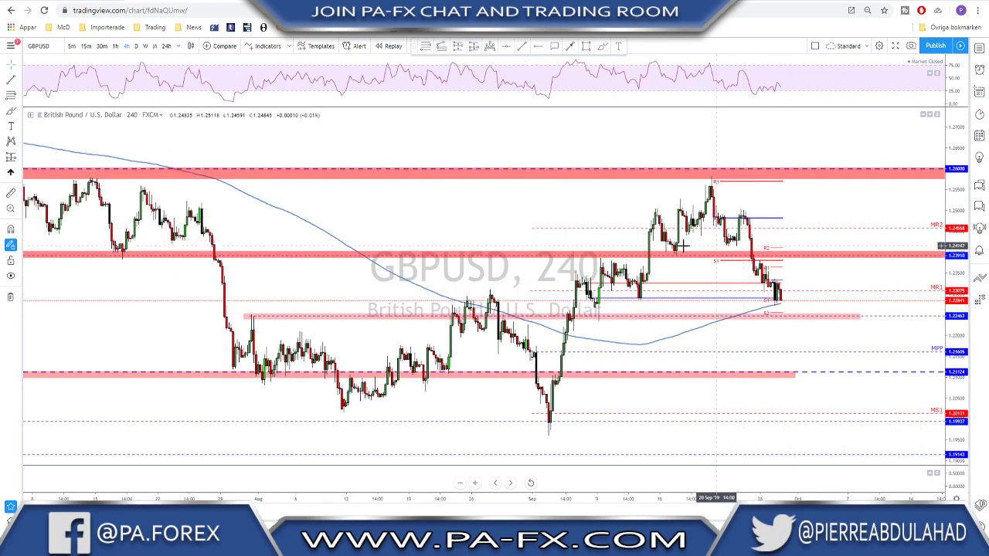
# Brush a projected 4-hour dip to the 1.22463 support, a rise to the 1.23910 zone and a rejection downward, and undo the marks
pyautogui.click(604, 46)
pyautogui.moveTo(776, 290); pyautogui.dragTo(782, 303)
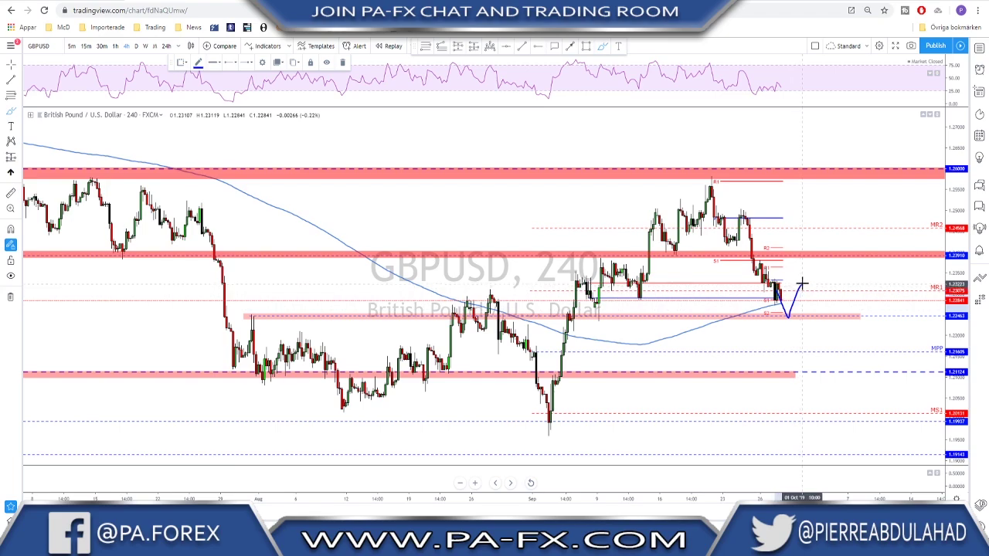
pyautogui.moveTo(802, 285); pyautogui.dragTo(809, 262)
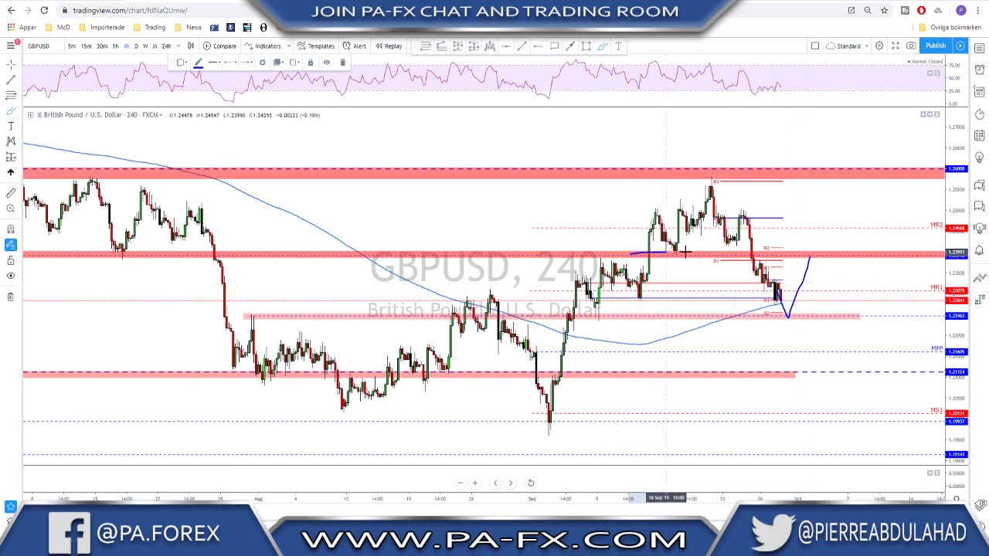
pyautogui.moveTo(630, 254)
pyautogui.mouseDown()
pyautogui.moveTo(847, 251)
pyautogui.moveTo(817, 254)
pyautogui.moveTo(859, 328)
pyautogui.mouseUp()
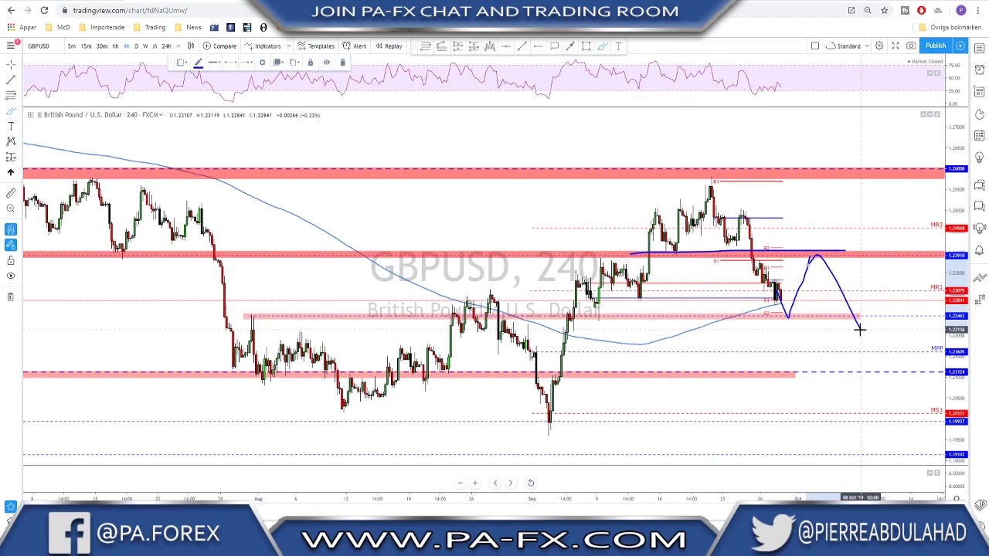
pyautogui.hotkey('ctrl', 'z')
pyautogui.hotkey('ctrl', 'z')
pyautogui.hotkey('ctrl', 'z')
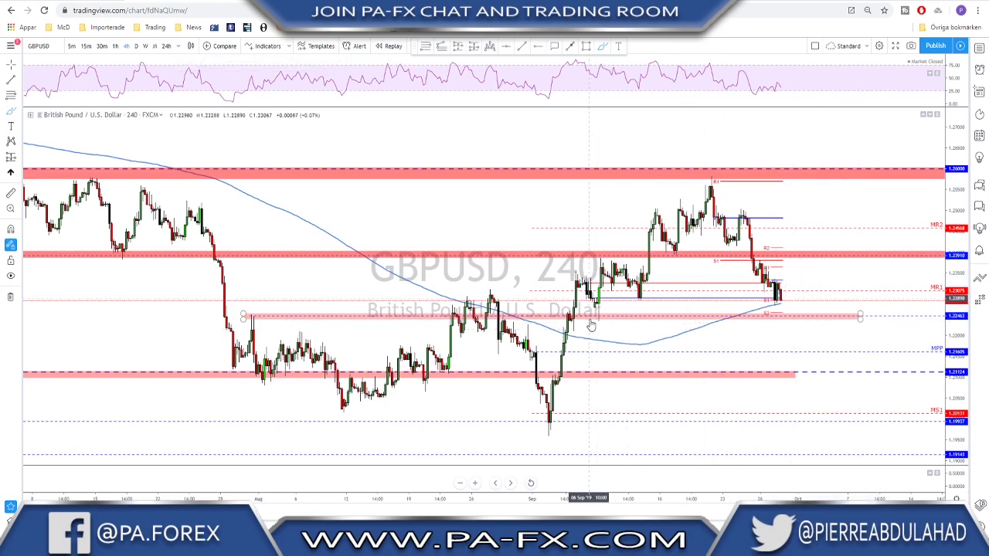
# Brush the 4-hour 1.22463 support with a projected break, retest and fall to the 1.21124 zone, and undo all changes
pyautogui.moveTo(591, 317); pyautogui.dragTo(833, 309)
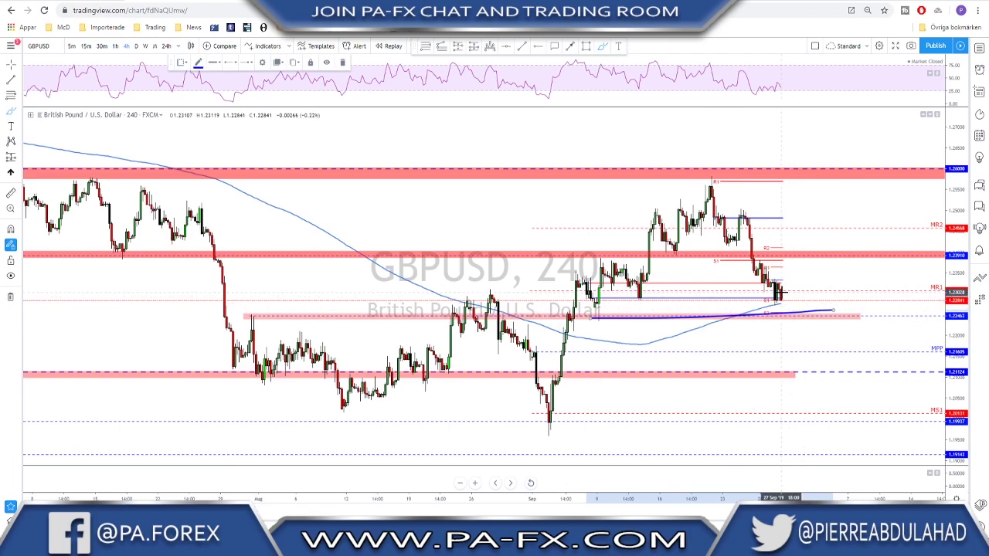
pyautogui.moveTo(780, 292)
pyautogui.mouseDown()
pyautogui.moveTo(840, 372)
pyautogui.moveTo(875, 372)
pyautogui.mouseUp()
pyautogui.click(806, 318)
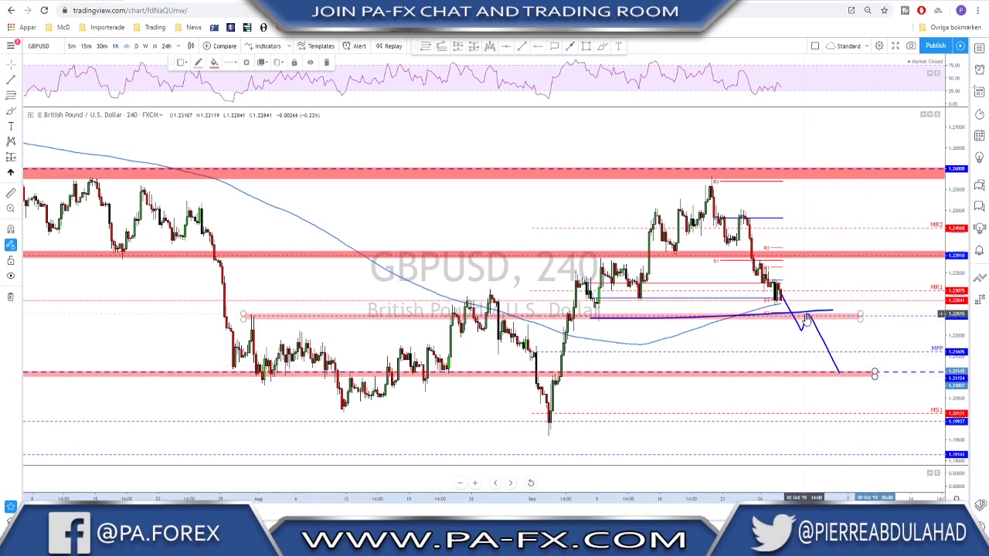
pyautogui.moveTo(807, 316); pyautogui.dragTo(811, 321)
pyautogui.hotkey('ctrl', 'z')
pyautogui.hotkey('ctrl', 'z')
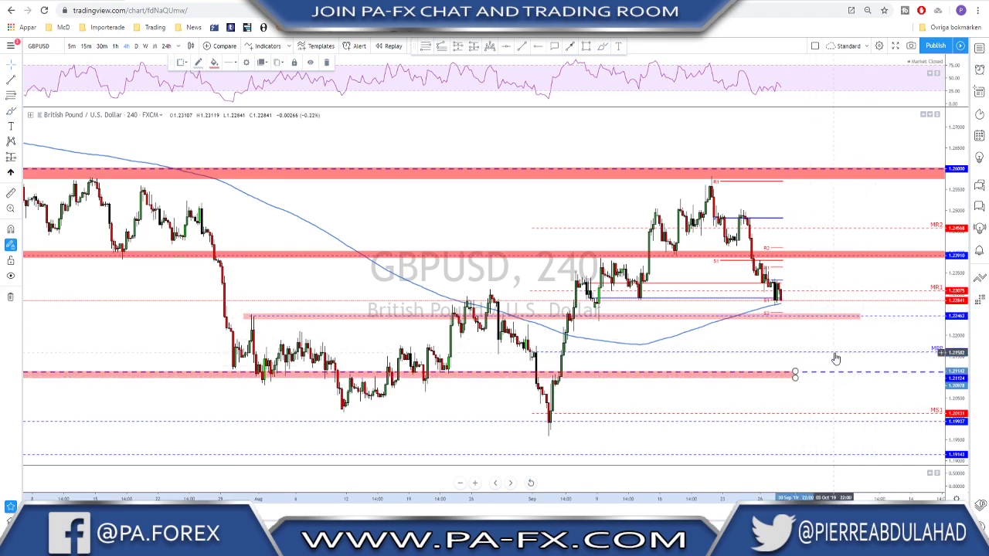
# Switch to the USDJPY chart, the next symbol in the watchlist, and set it to the 1-hour timeframe
pyautogui.press('Down')
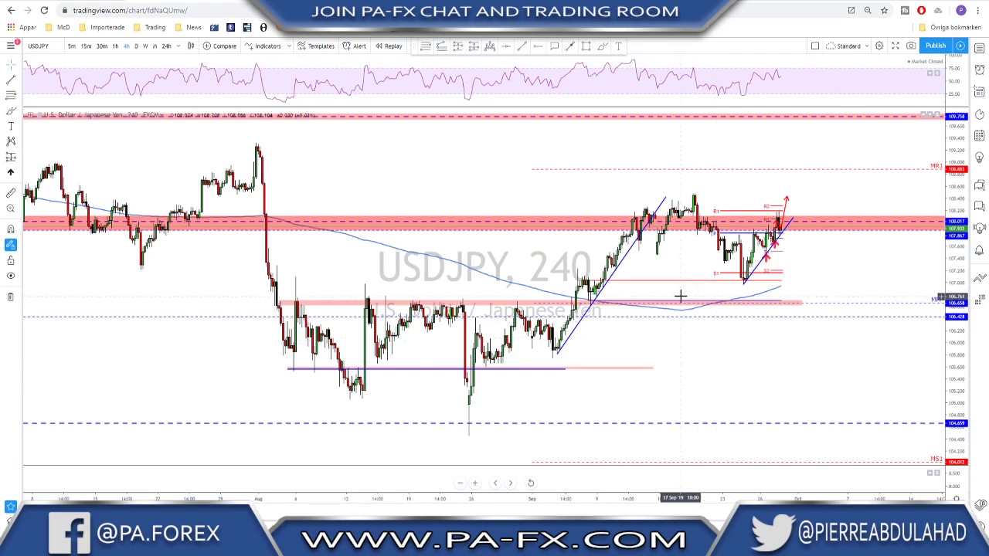
pyautogui.scroll(2, 495, 243)
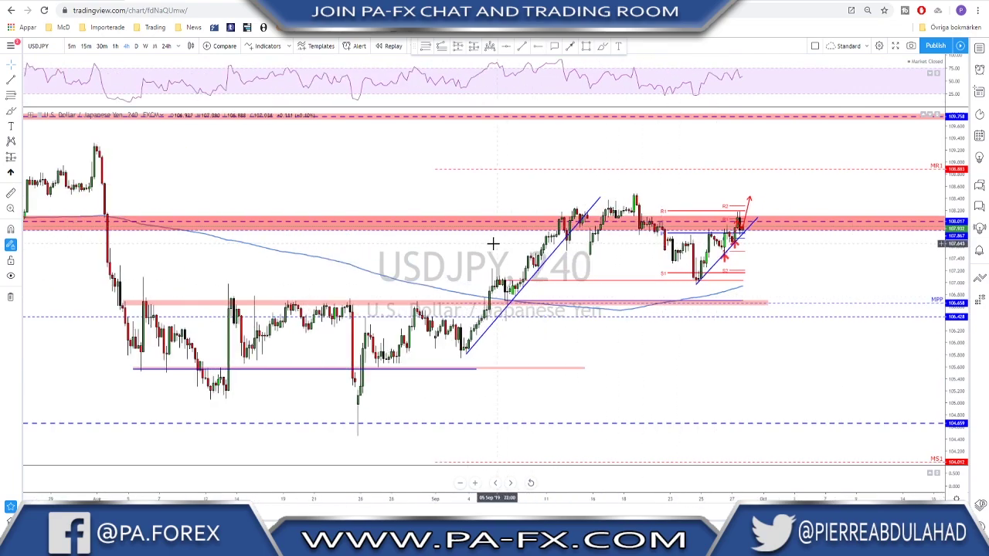
pyautogui.click(114, 45)
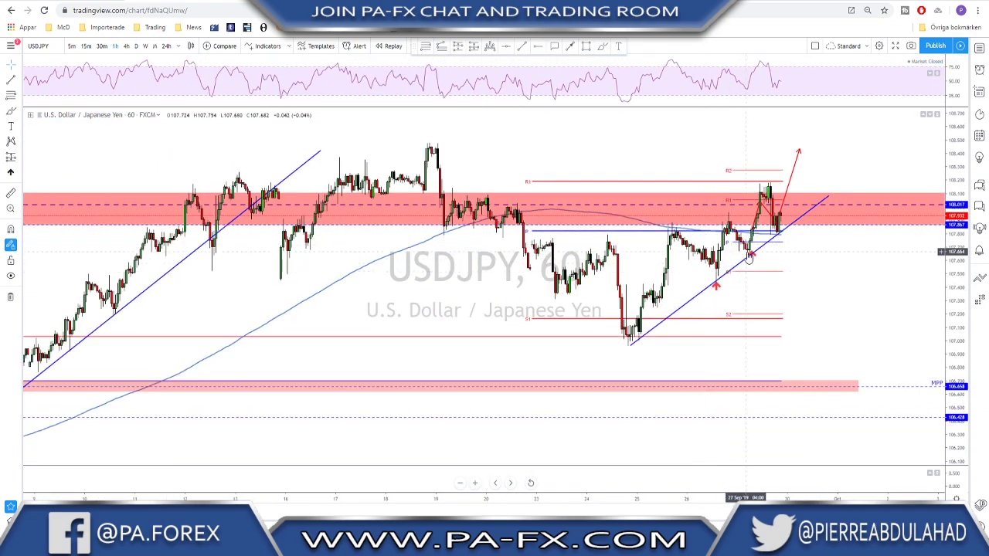
# Brush the hourly USDJPY swing structure, its broken highs, and circles around the two arrow-marked lows on the rising trendline
pyautogui.click(602, 48)
pyautogui.moveTo(609, 238)
pyautogui.mouseDown()
pyautogui.moveTo(631, 334)
pyautogui.moveTo(677, 227)
pyautogui.mouseUp()
pyautogui.moveTo(579, 239)
pyautogui.mouseDown()
pyautogui.moveTo(652, 238)
pyautogui.moveTo(715, 265)
pyautogui.moveTo(724, 280)
pyautogui.moveTo(712, 269)
pyautogui.moveTo(752, 252)
pyautogui.moveTo(725, 234)
pyautogui.moveTo(748, 255)
pyautogui.mouseUp()
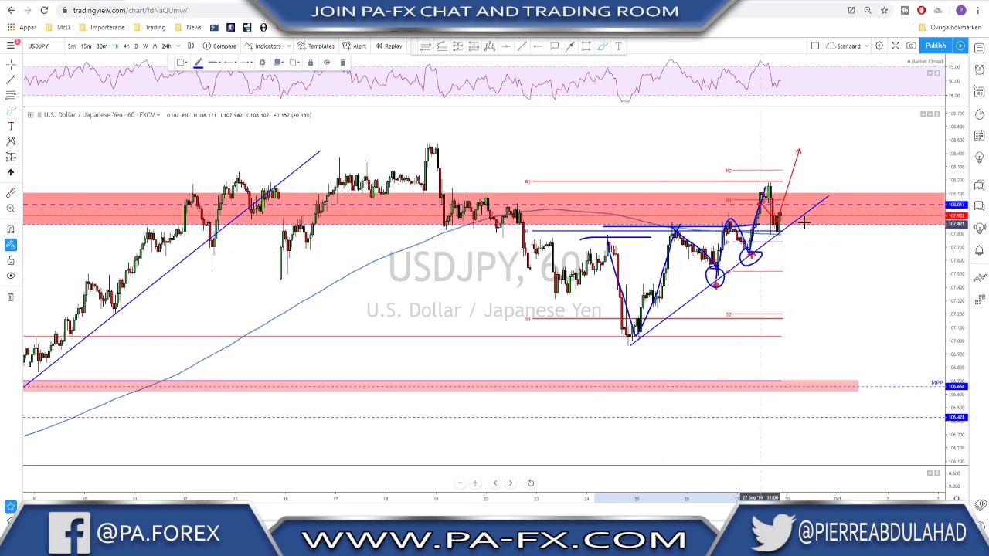
# Brush the retested 107.867 level, a projected rise from the latest low, and a resistance line from the 18 September high
pyautogui.moveTo(805, 224); pyautogui.dragTo(779, 233)
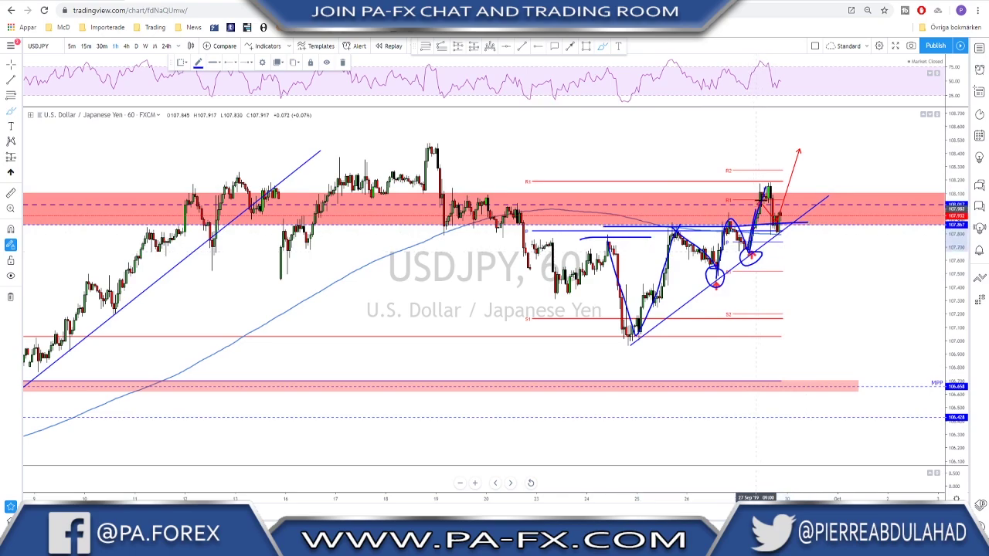
pyautogui.moveTo(781, 231); pyautogui.dragTo(806, 163)
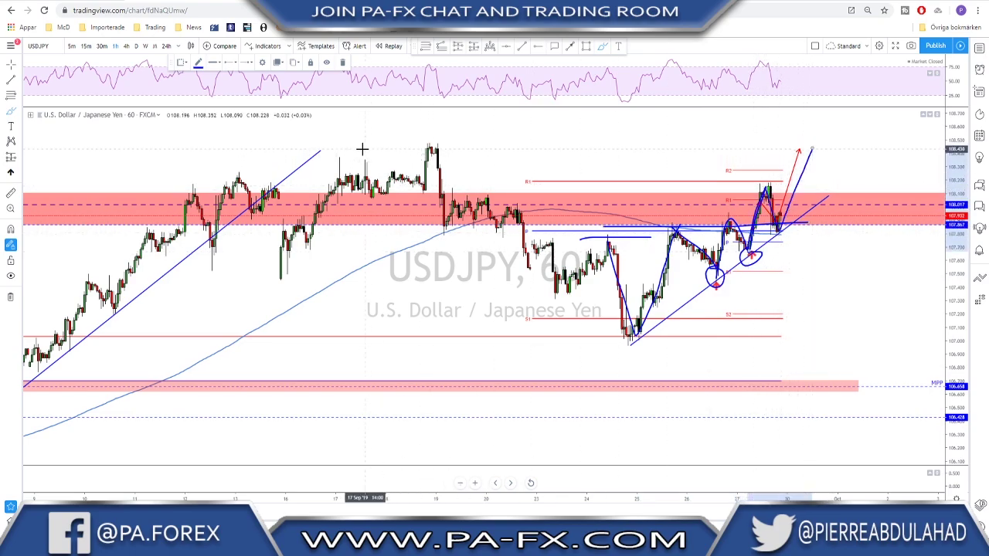
pyautogui.moveTo(352, 145); pyautogui.dragTo(889, 126)
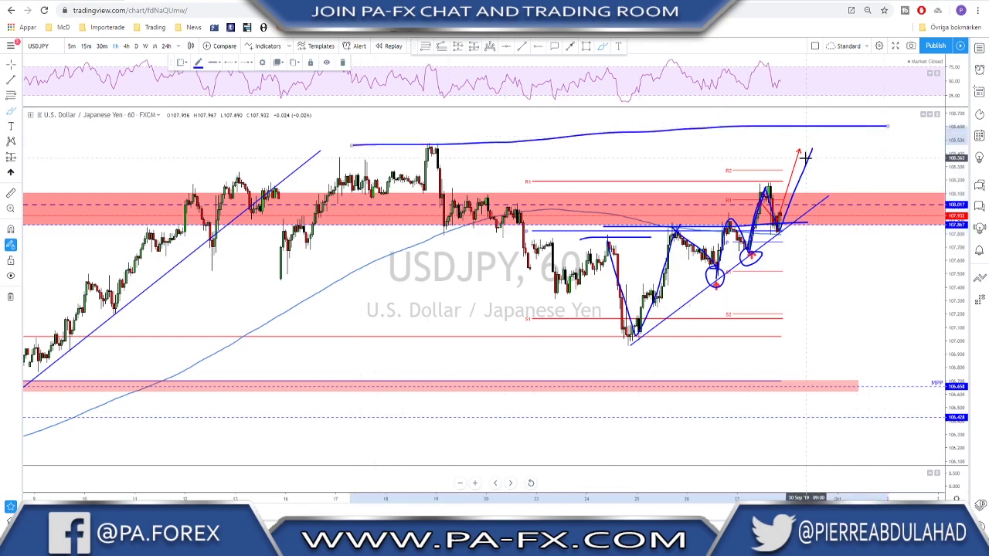
# Undo all the brush marks on the hourly USDJPY chart
pyautogui.hotkey('ctrl', 'z')
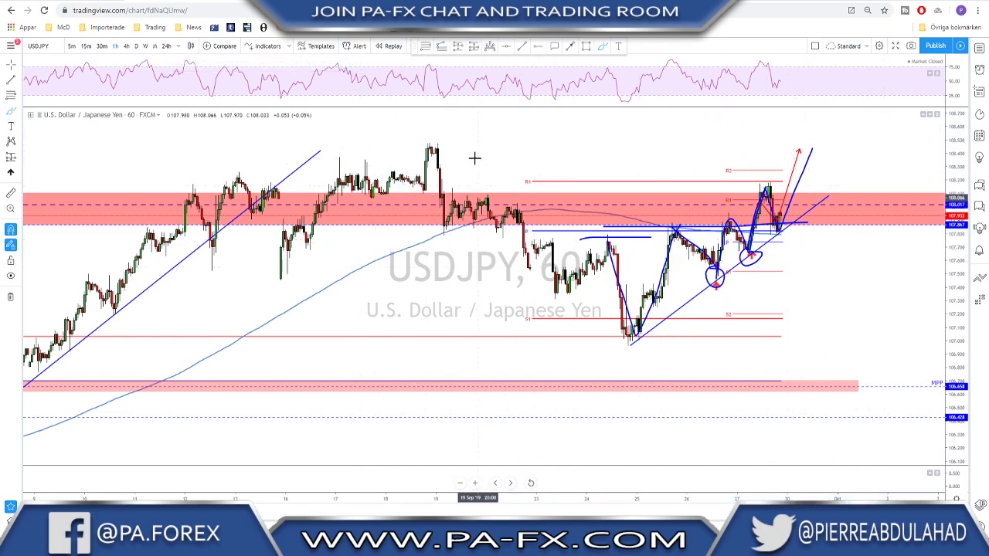
pyautogui.hotkey('ctrl', 'z')
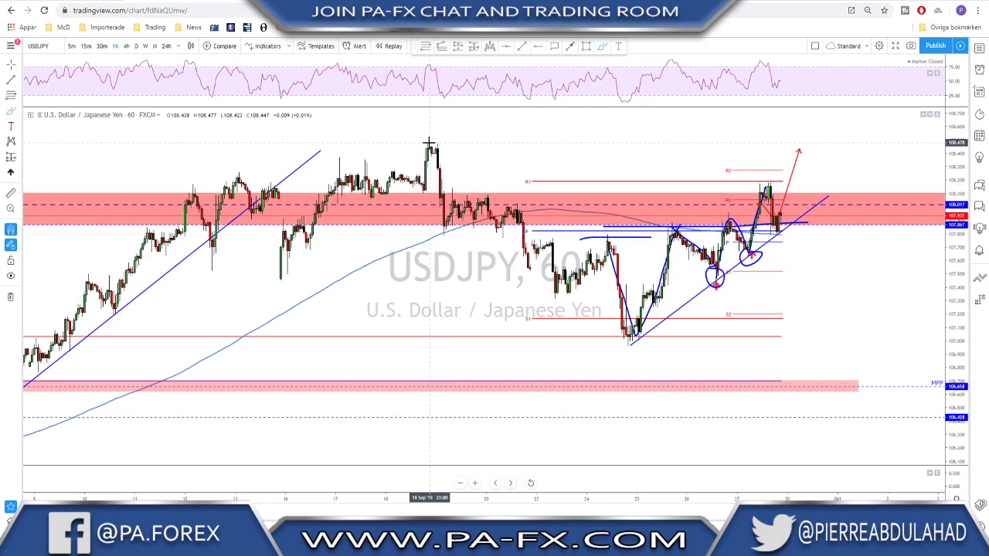
pyautogui.hotkey('ctrl', 'z')
pyautogui.hotkey('ctrl', 'z')
pyautogui.hotkey('ctrl', 'z')
pyautogui.hotkey('ctrl', 'z')
pyautogui.hotkey('ctrl', 'z')
pyautogui.hotkey('ctrl', 'z')
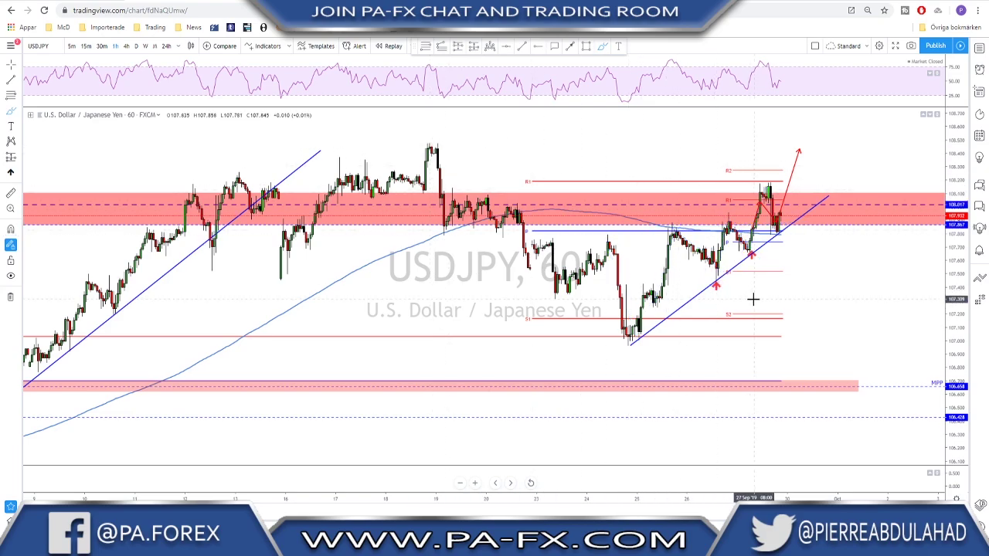
# Brush a short hourly rise from the latest candle towards the upper R1 level with a turn back down, and undo it
pyautogui.scroll(2, 785, 267)
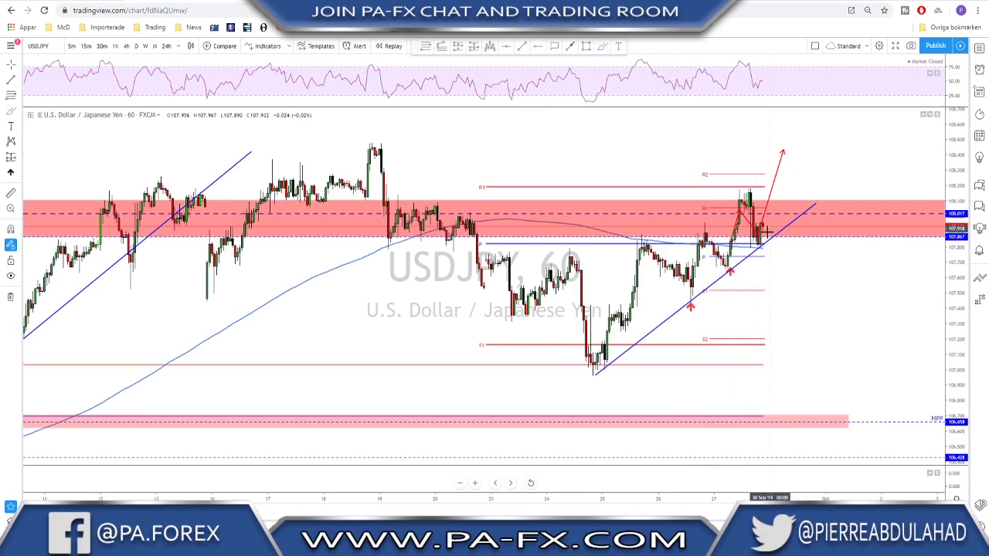
pyautogui.moveTo(767, 232)
pyautogui.mouseDown()
pyautogui.moveTo(782, 191)
pyautogui.moveTo(786, 207)
pyautogui.mouseUp()
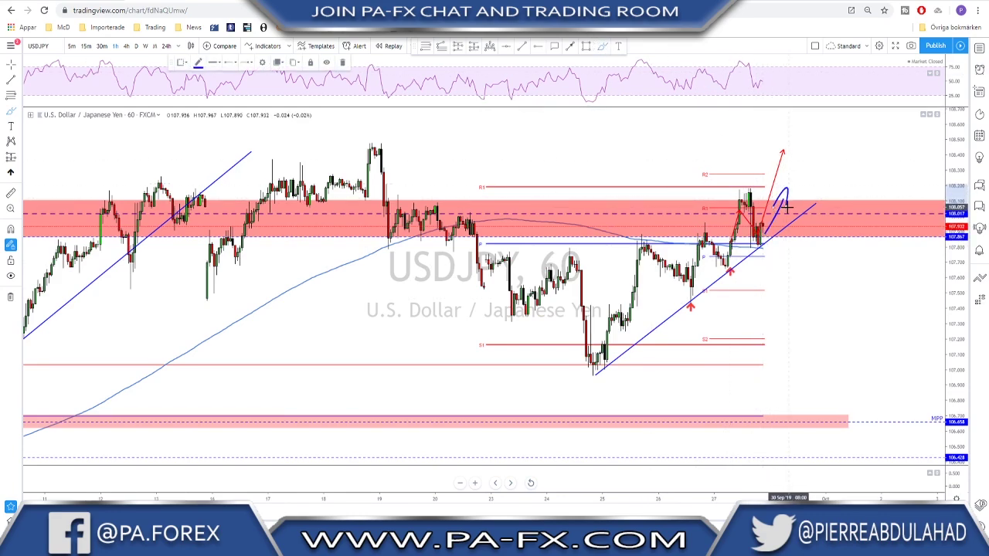
pyautogui.hotkey('ctrl', 'z')
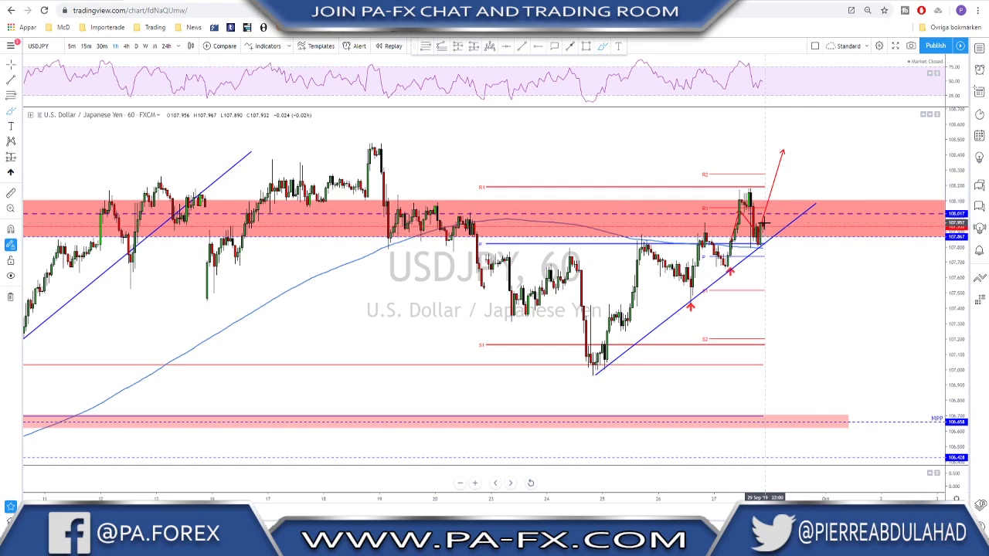
# Brush a projected hourly USDJPY break below the rising trendline with a retest and further fall, and undo the marks
pyautogui.moveTo(765, 224)
pyautogui.mouseDown()
pyautogui.moveTo(780, 264)
pyautogui.moveTo(761, 246)
pyautogui.moveTo(798, 244)
pyautogui.moveTo(786, 246)
pyautogui.moveTo(798, 286)
pyautogui.mouseUp()
pyautogui.hotkey('ctrl', 'z')
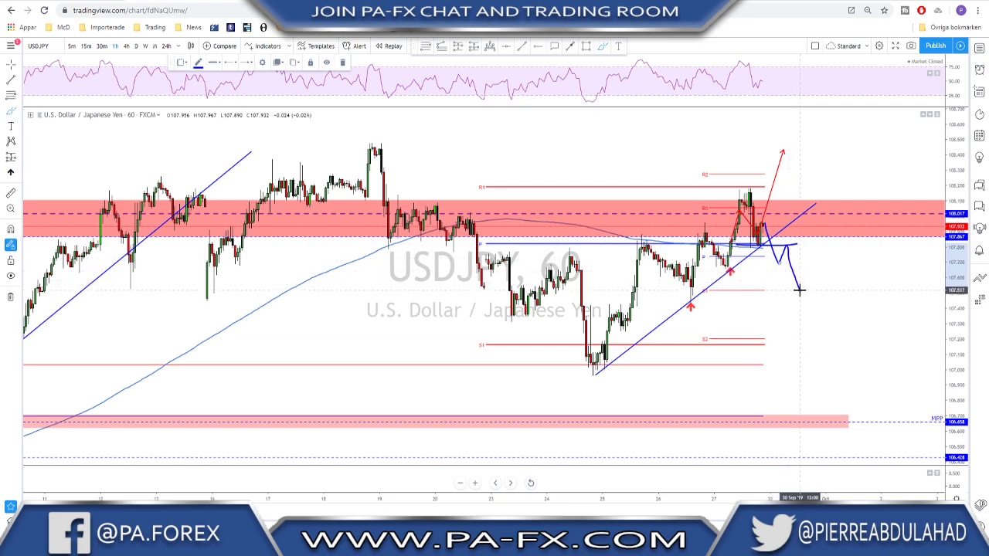
pyautogui.hotkey('ctrl', 'z')
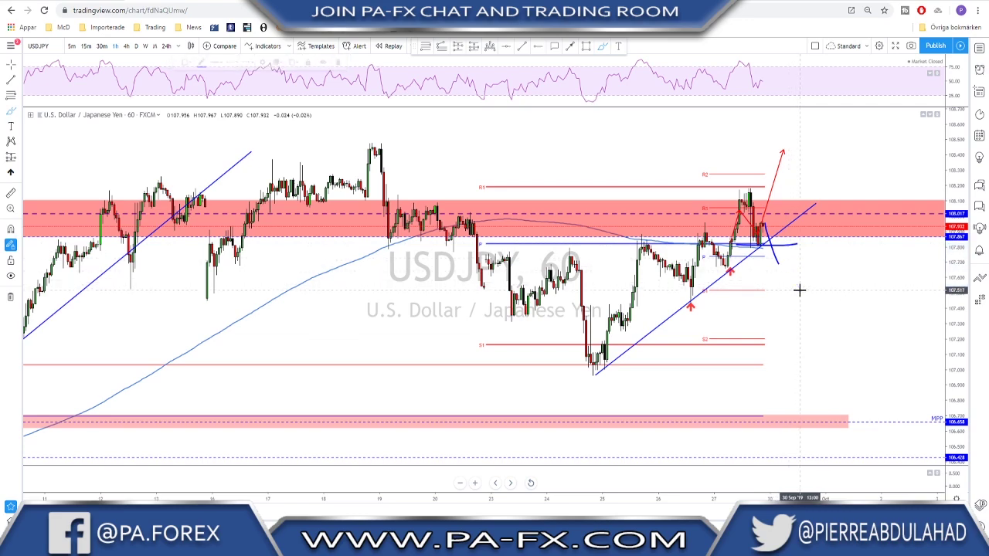
pyautogui.hotkey('ctrl', 'z')
# Open the USDCHF chart and switch it to the daily timeframe
pyautogui.scroll(-5, 783, 244)
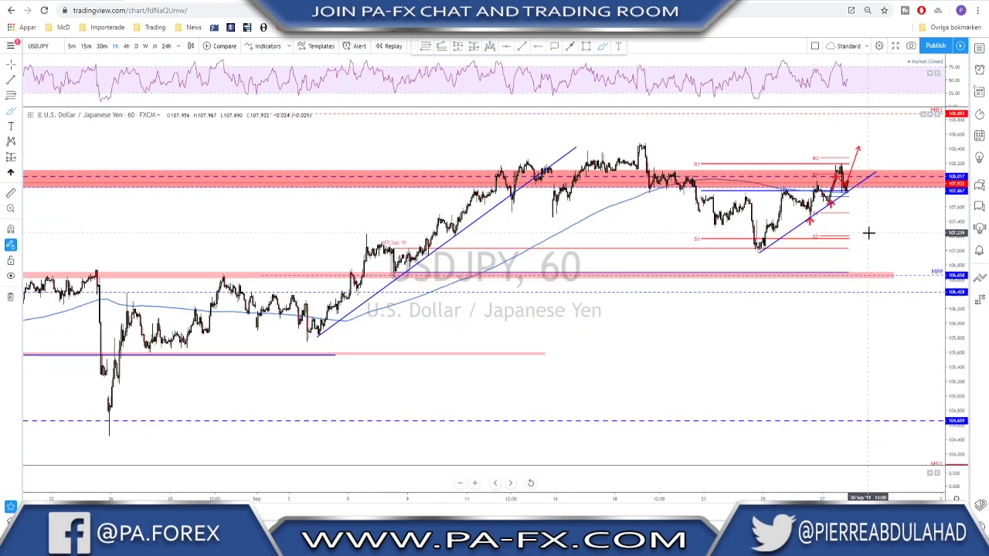
pyautogui.scroll(2, 869, 232)
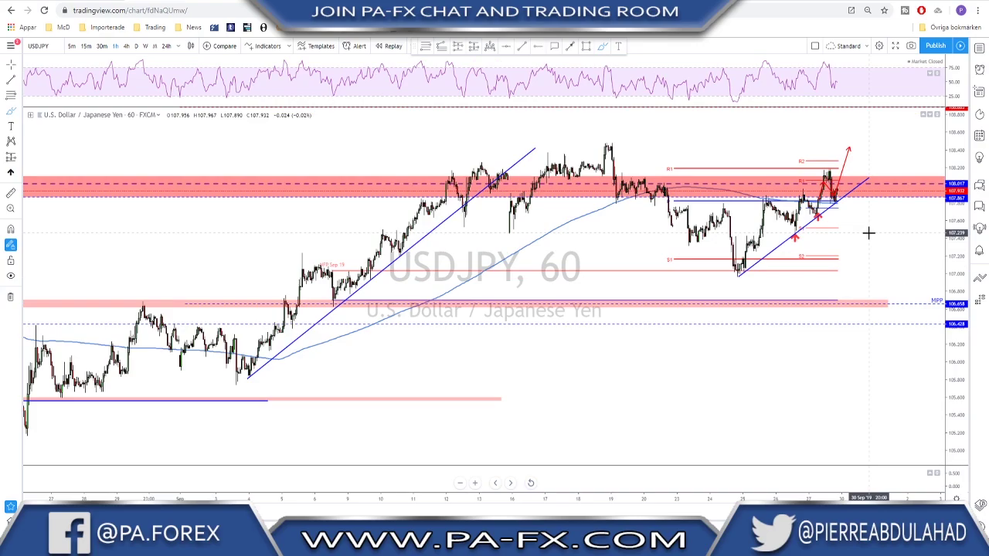
pyautogui.press('Down')
pyautogui.scroll(1, 769, 206)
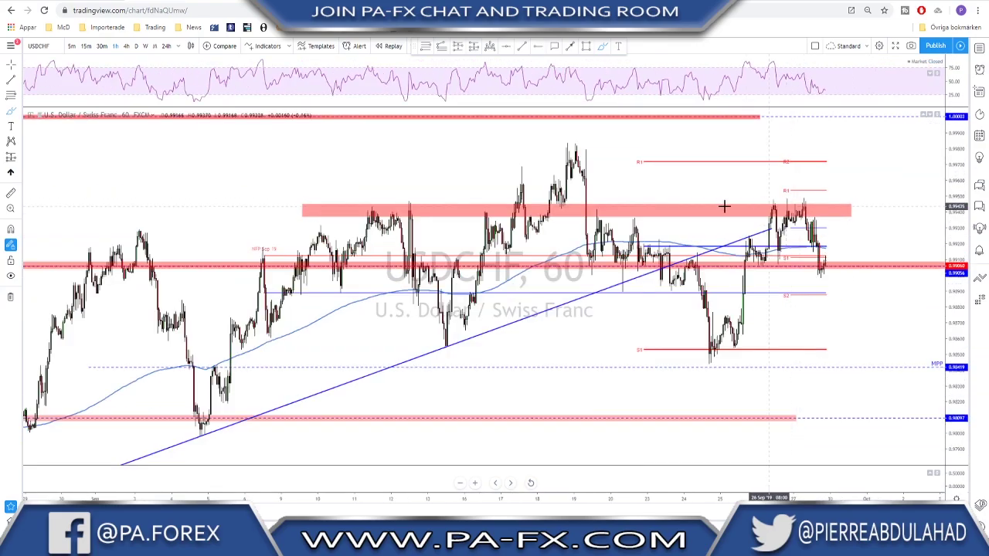
pyautogui.click(136, 46)
pyautogui.scroll(3, 731, 157)
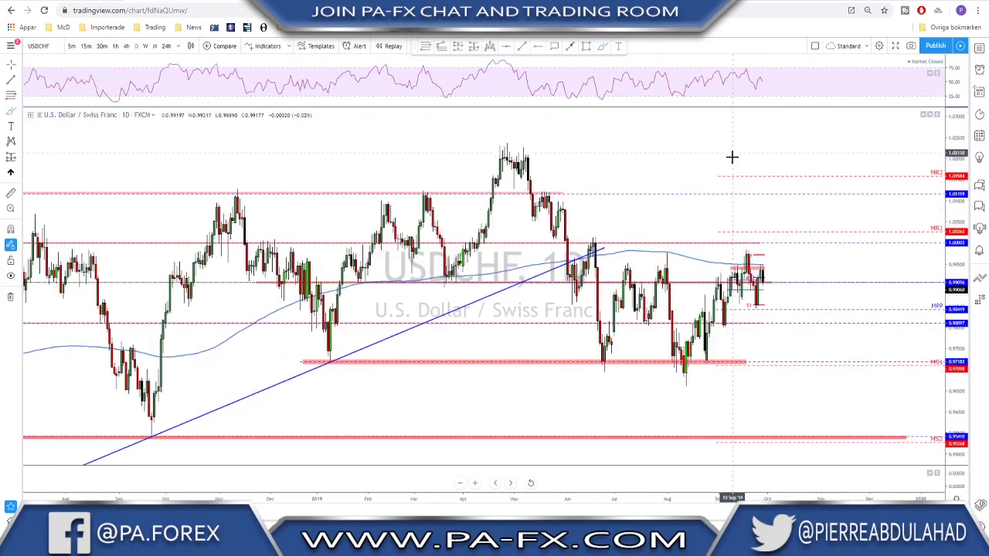
# Brush the daily USDCHF drop and rebound from the September high, a line at the moving average and a circle, and undo them
pyautogui.scroll(2, 682, 207)
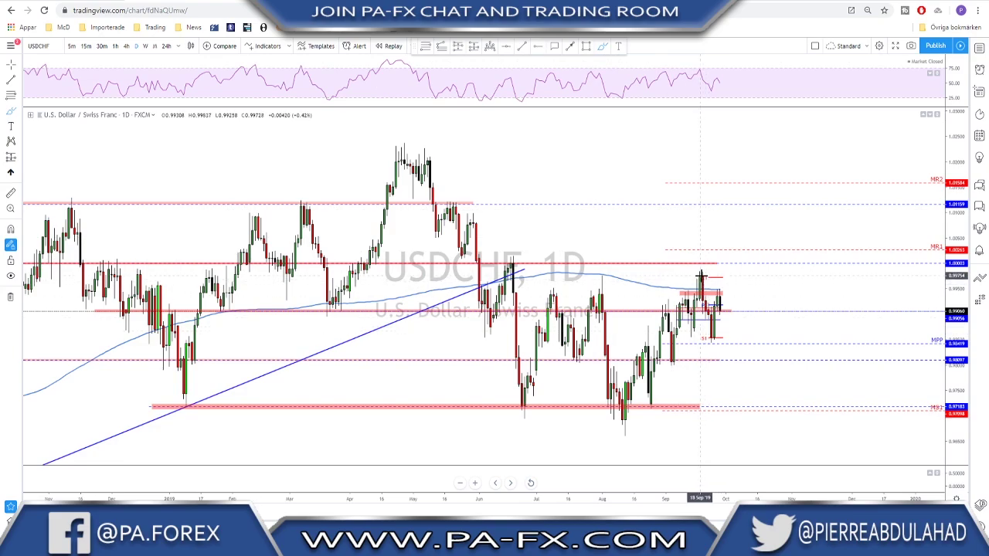
pyautogui.moveTo(700, 274); pyautogui.dragTo(711, 340)
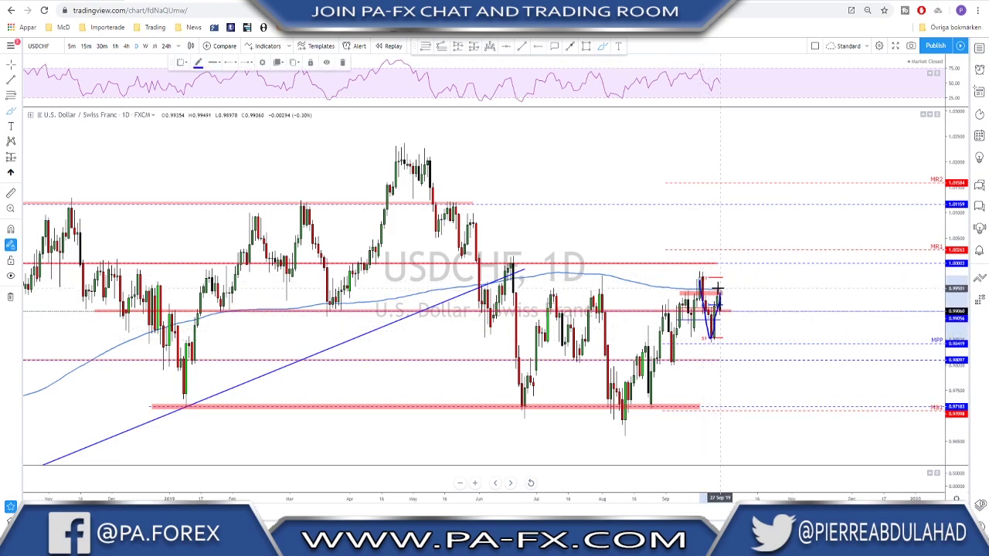
pyautogui.moveTo(663, 292); pyautogui.dragTo(727, 291)
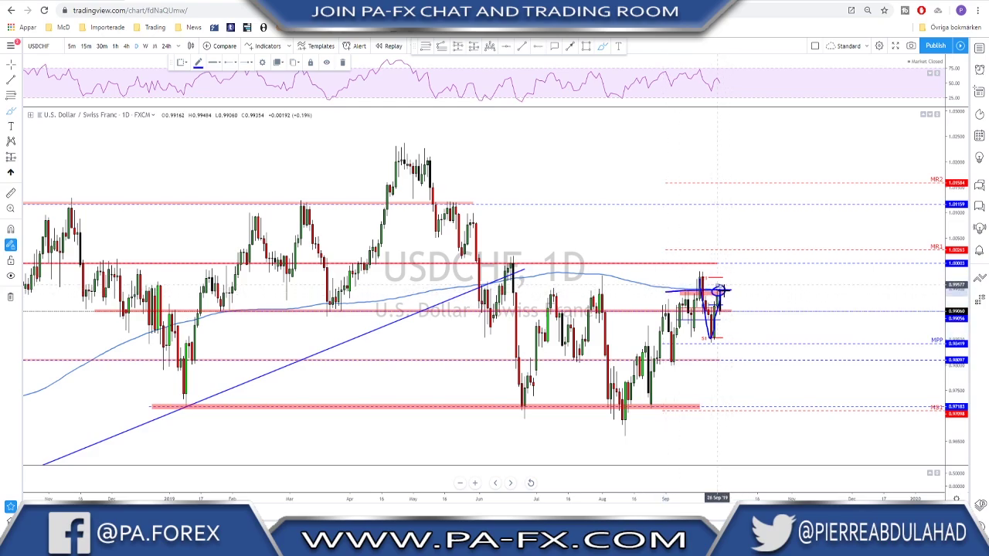
pyautogui.hotkey('ctrl', 'z')
pyautogui.hotkey('ctrl', 'z')
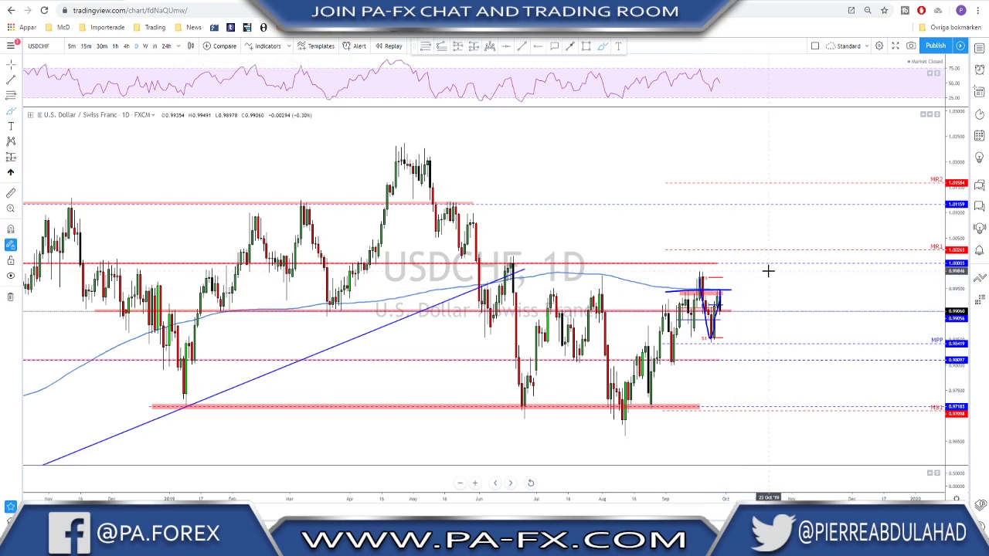
# Brush a short line at the mid-September highs and a circle around the latest daily USDCHF high, and undo both
pyautogui.scroll(1, 727, 317)
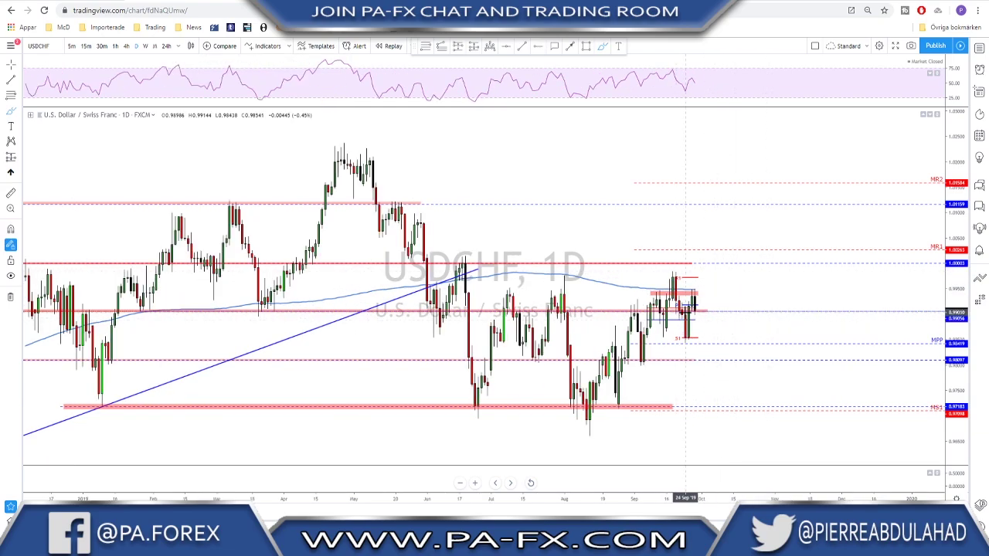
pyautogui.scroll(1, 673, 323)
pyautogui.scroll(1, 691, 290)
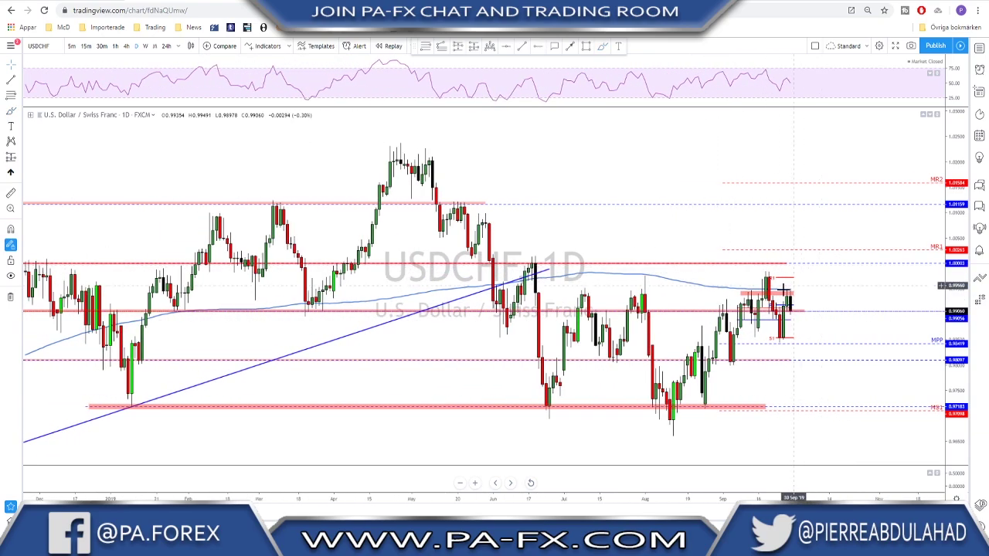
pyautogui.scroll(1, 700, 232)
pyautogui.click(603, 48)
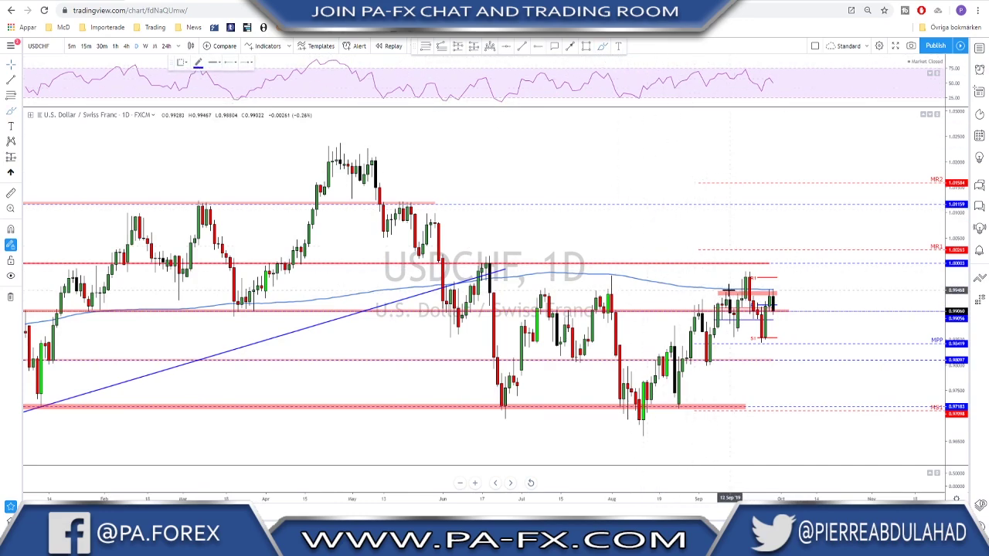
pyautogui.moveTo(717, 293); pyautogui.dragTo(772, 286)
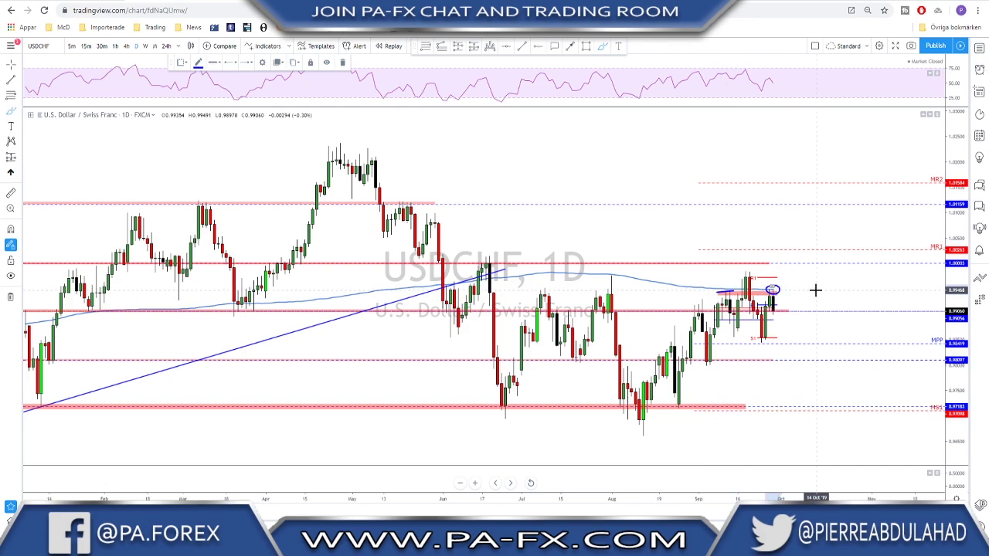
pyautogui.hotkey('ctrl', 'z')
pyautogui.hotkey('ctrl', 'z')
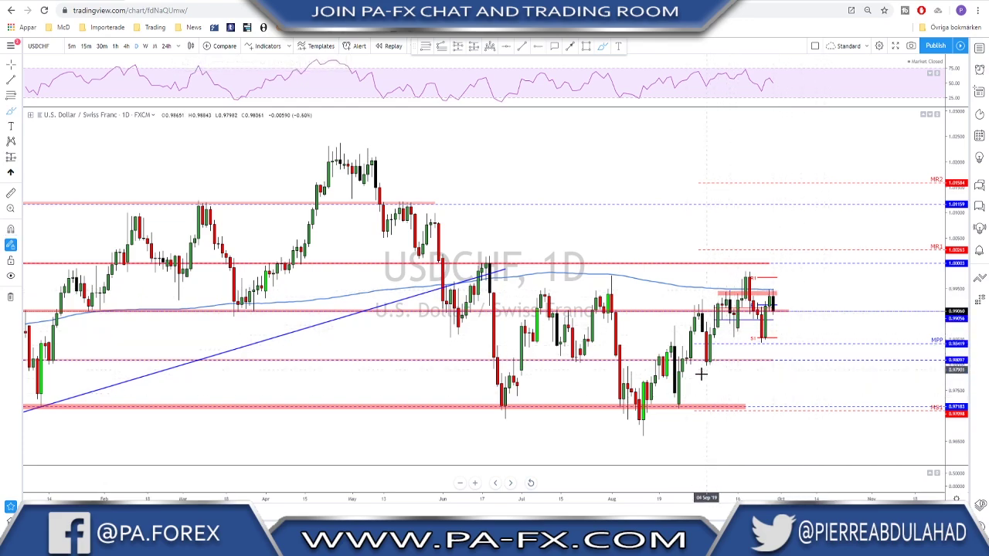
# Brush the daily USDCHF swings from the August low, arcs over the three September peaks, a projected fall and a neckline
pyautogui.moveTo(651, 418)
pyautogui.mouseDown()
pyautogui.moveTo(699, 315)
pyautogui.moveTo(710, 360)
pyautogui.moveTo(725, 292)
pyautogui.moveTo(734, 329)
pyautogui.moveTo(744, 272)
pyautogui.moveTo(770, 344)
pyautogui.mouseUp()
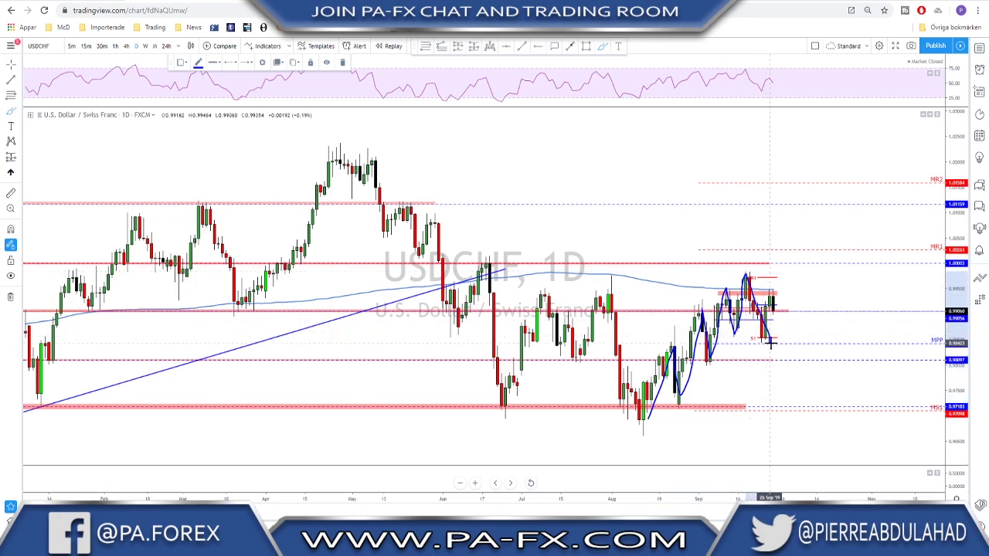
pyautogui.moveTo(771, 344); pyautogui.dragTo(781, 296)
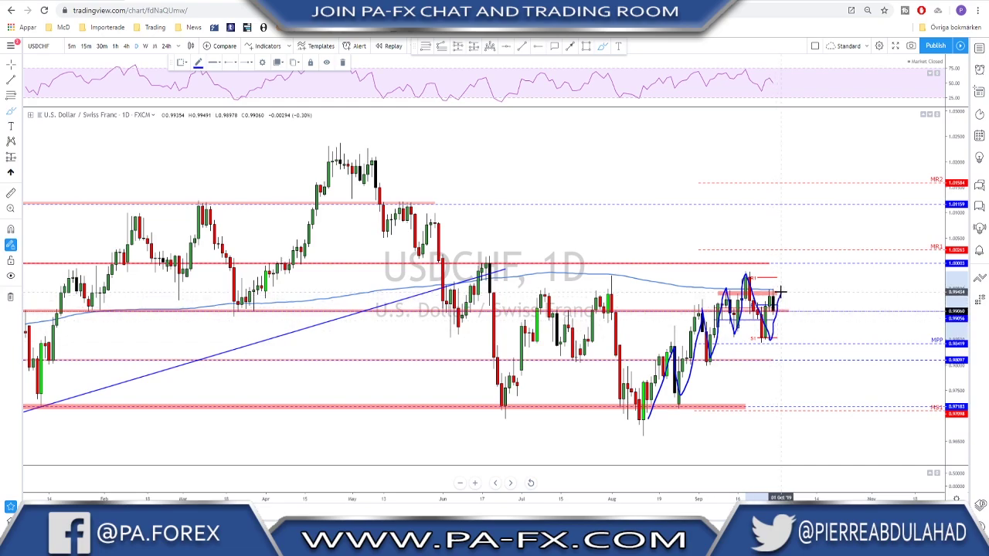
pyautogui.moveTo(781, 292); pyautogui.dragTo(805, 340)
pyautogui.moveTo(710, 290)
pyautogui.mouseDown()
pyautogui.moveTo(758, 273)
pyautogui.moveTo(787, 287)
pyautogui.mouseUp()
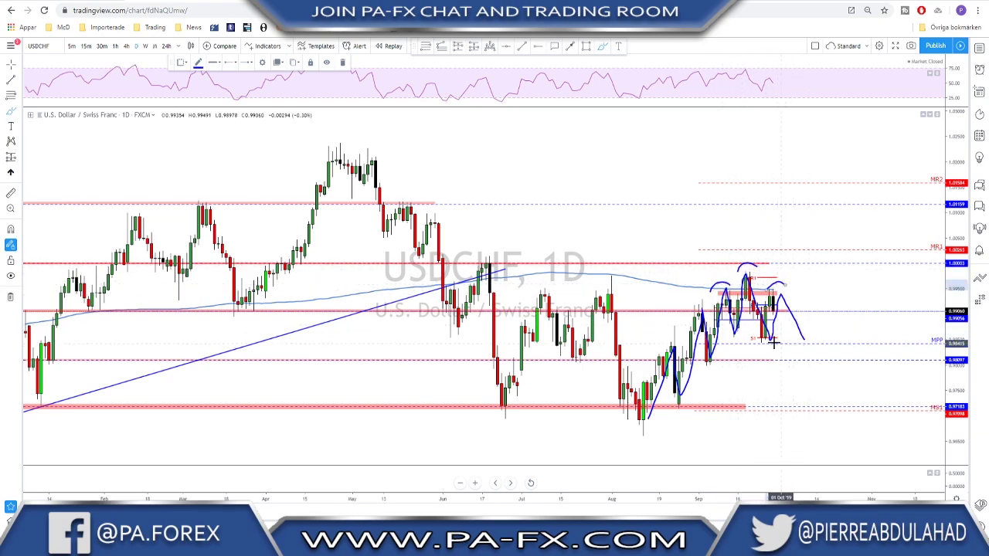
pyautogui.moveTo(751, 340); pyautogui.dragTo(812, 330)
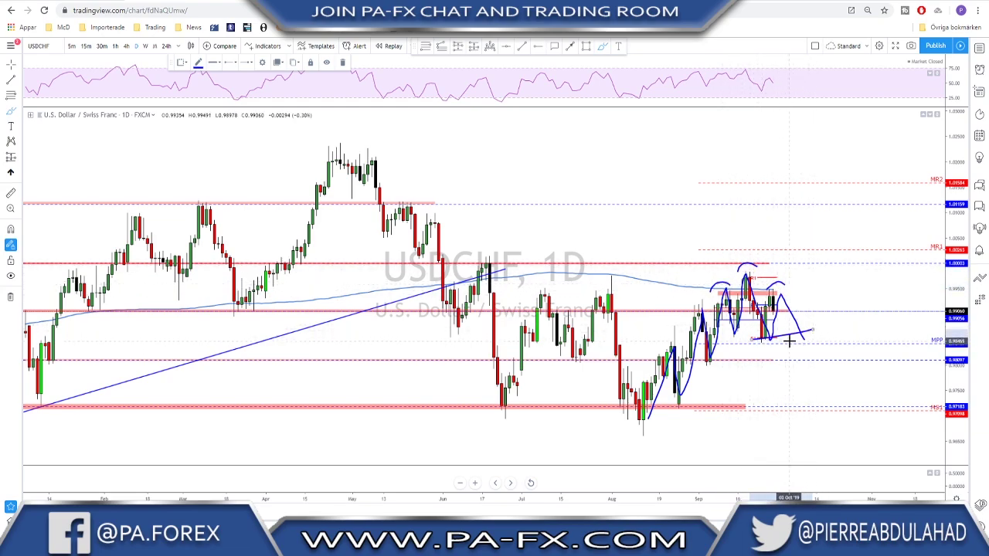
# Undo all the brush marks on the daily USDCHF chart and switch it to the 4-hour timeframe
pyautogui.hotkey('ctrl', 'z')
pyautogui.hotkey('ctrl', 'z')
pyautogui.hotkey('ctrl', 'z')
pyautogui.hotkey('ctrl', 'z')
pyautogui.hotkey('ctrl', 'z')
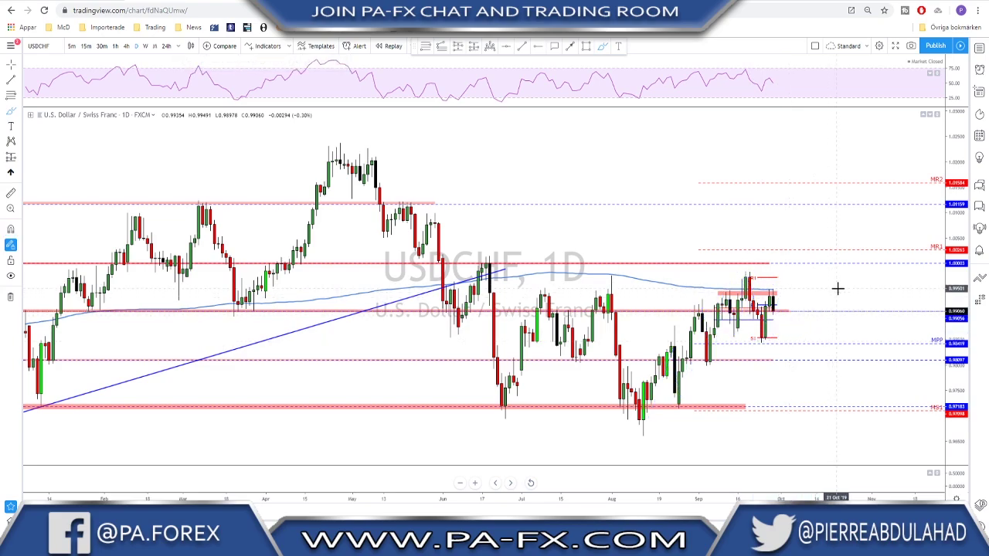
pyautogui.click(126, 46)
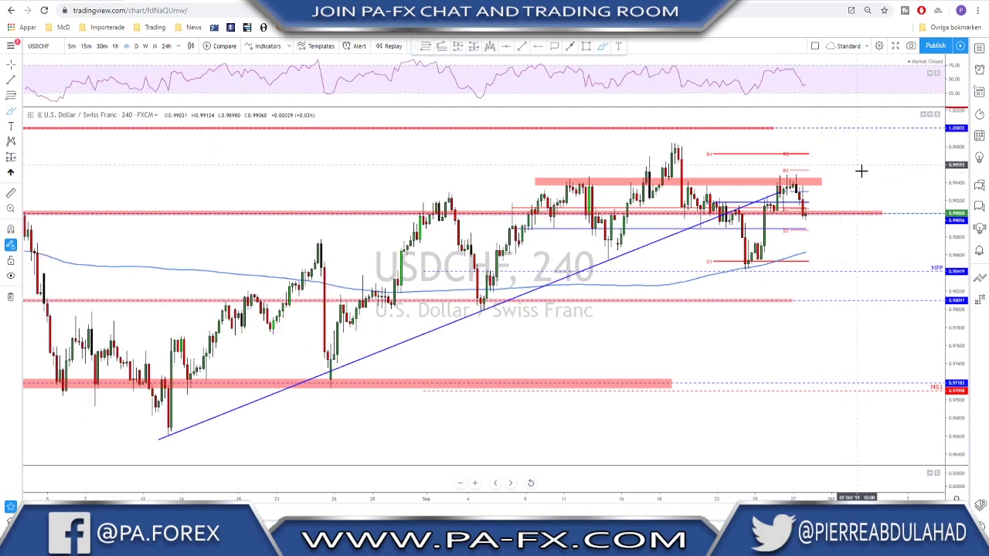
# Circle the mid-September highs on the 4-hour USDCHF chart, brush a line along the upper resistance zone, and undo the marks
pyautogui.click(572, 176)
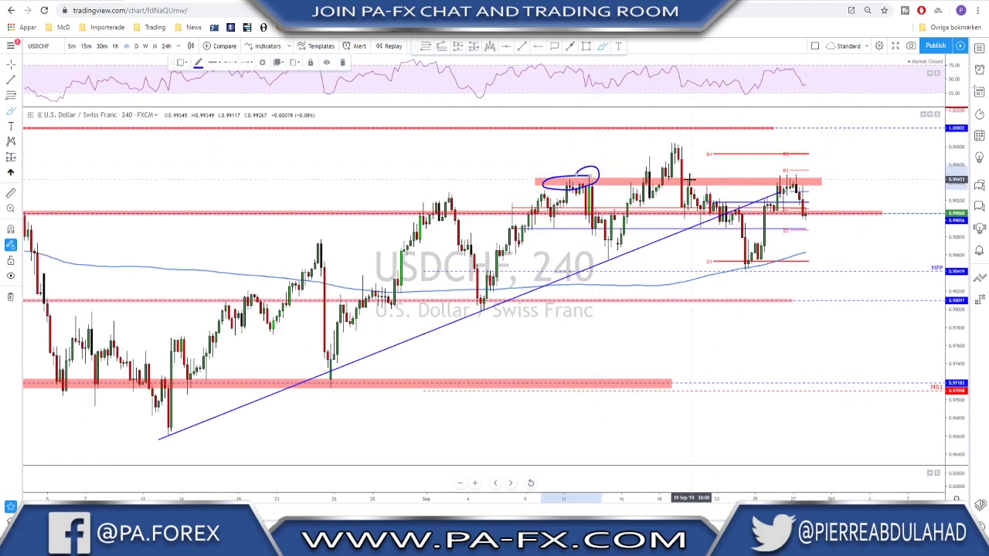
pyautogui.moveTo(537, 181); pyautogui.dragTo(838, 178)
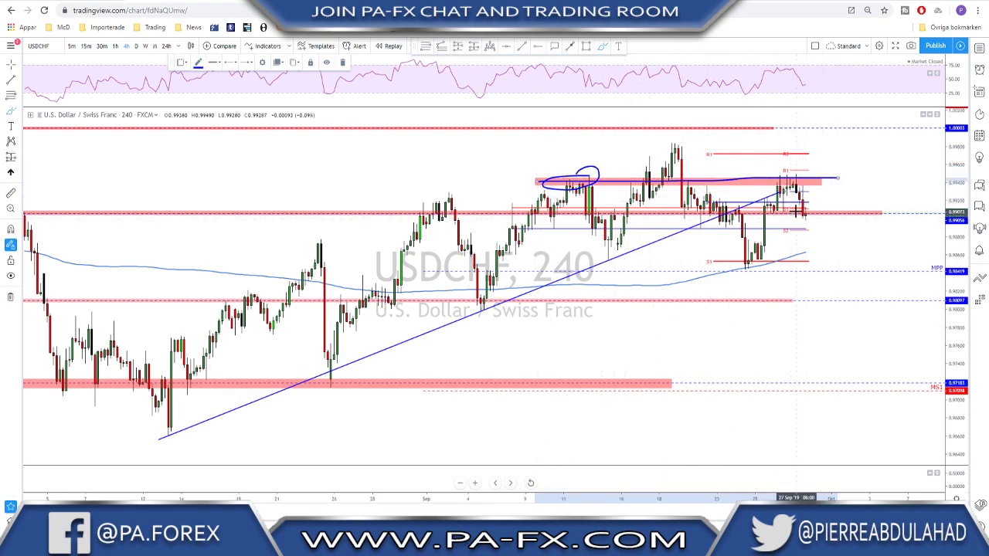
pyautogui.hotkey('ctrl', 'z')
pyautogui.hotkey('ctrl', 'z')
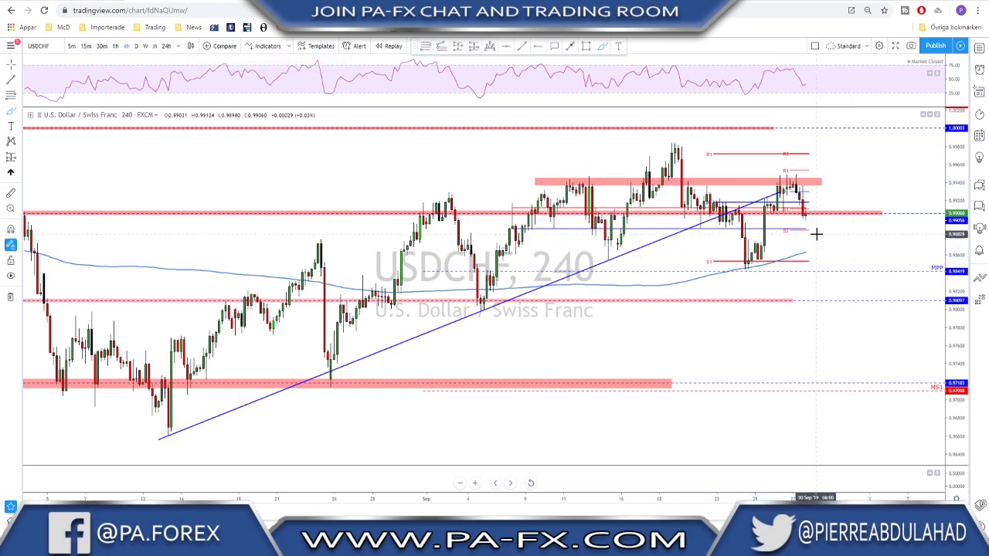
# Brush a USDCHF pullback and projected fall to a horizontal line at the lower S1 level, and remove the marks
pyautogui.moveTo(790, 181)
pyautogui.mouseDown()
pyautogui.moveTo(811, 211)
pyautogui.moveTo(830, 200)
pyautogui.mouseUp()
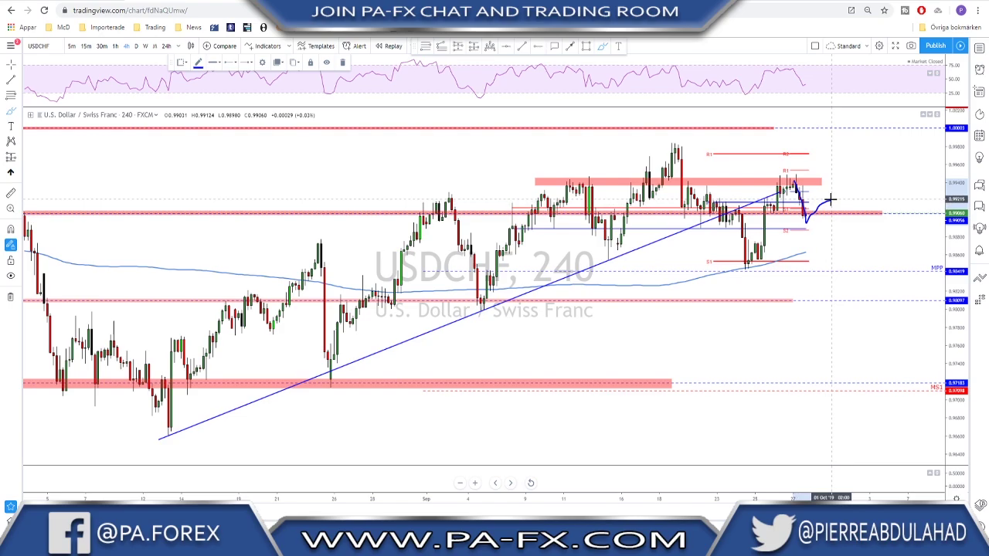
pyautogui.moveTo(830, 200)
pyautogui.mouseDown()
pyautogui.moveTo(847, 265)
pyautogui.moveTo(702, 265)
pyautogui.moveTo(905, 264)
pyautogui.mouseUp()
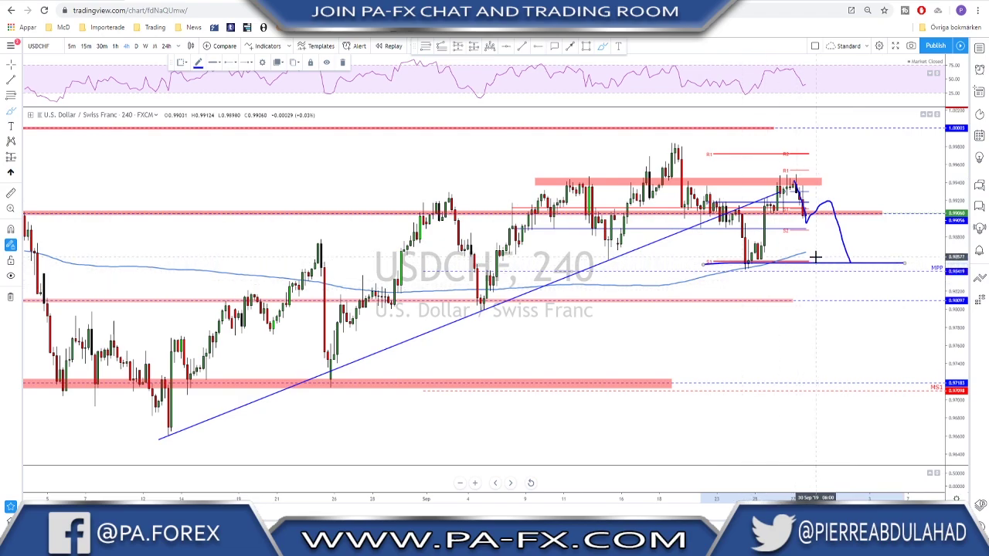
pyautogui.press('Delete')
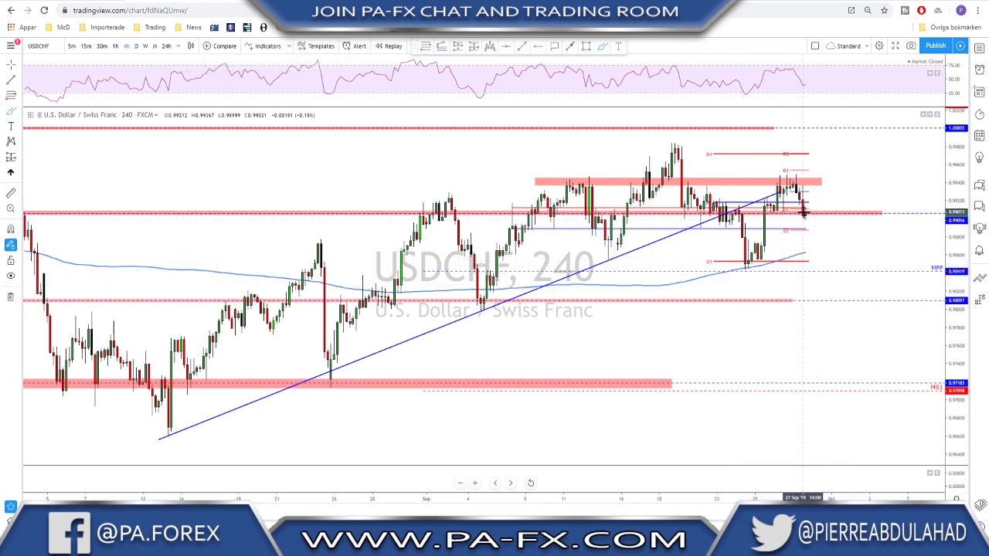
# Brush the USDCHF rise from the late-September low, a circled pullback and a projected rally to a line at the September high, and undo them
pyautogui.moveTo(746, 267)
pyautogui.mouseDown()
pyautogui.moveTo(790, 182)
pyautogui.moveTo(807, 229)
pyautogui.moveTo(820, 170)
pyautogui.mouseUp()
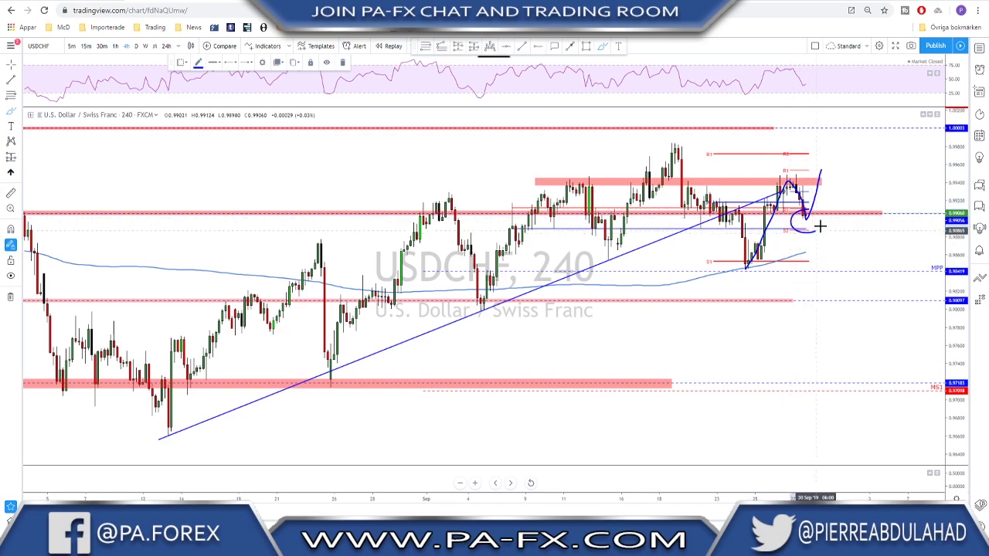
pyautogui.moveTo(820, 225); pyautogui.dragTo(818, 214)
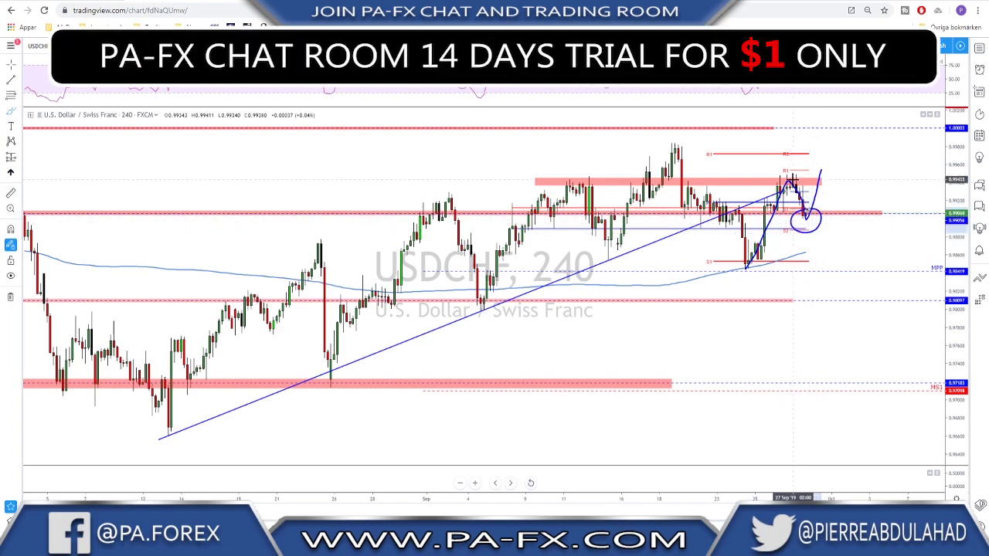
pyautogui.moveTo(820, 170); pyautogui.dragTo(828, 143)
pyautogui.moveTo(630, 144); pyautogui.dragTo(886, 145)
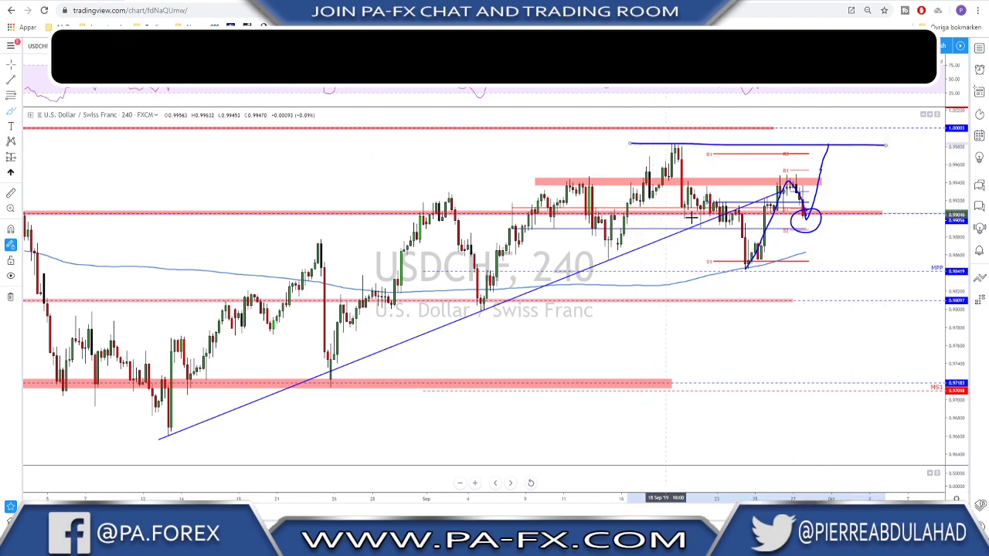
pyautogui.hotkey('ctrl', 'z')
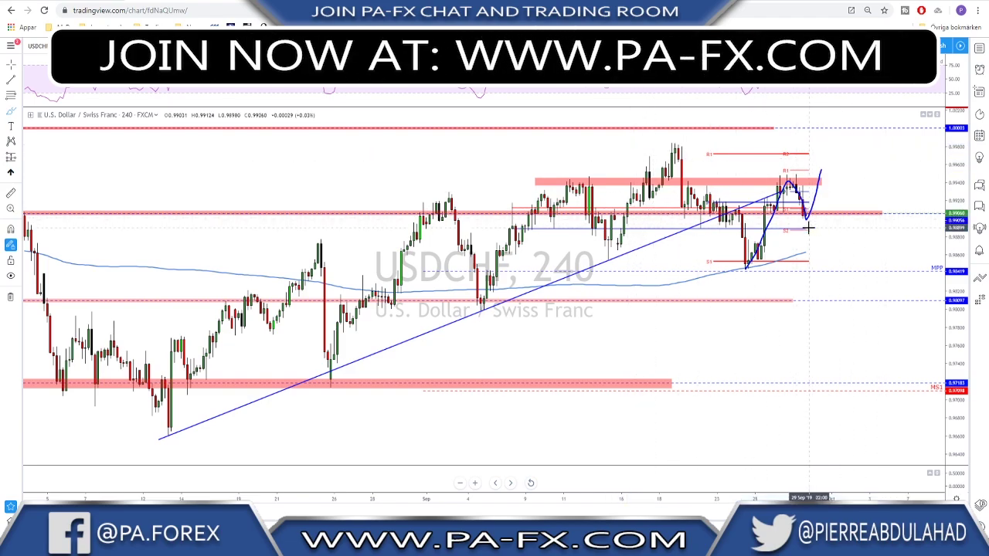
pyautogui.hotkey('ctrl', 'z')
# Circle the latest USDCHF highs in the resistance zone, brush a projected fall from the last candle, and undo both marks
pyautogui.moveTo(784, 165)
pyautogui.mouseDown()
pyautogui.moveTo(793, 162)
pyautogui.moveTo(767, 169)
pyautogui.mouseUp()
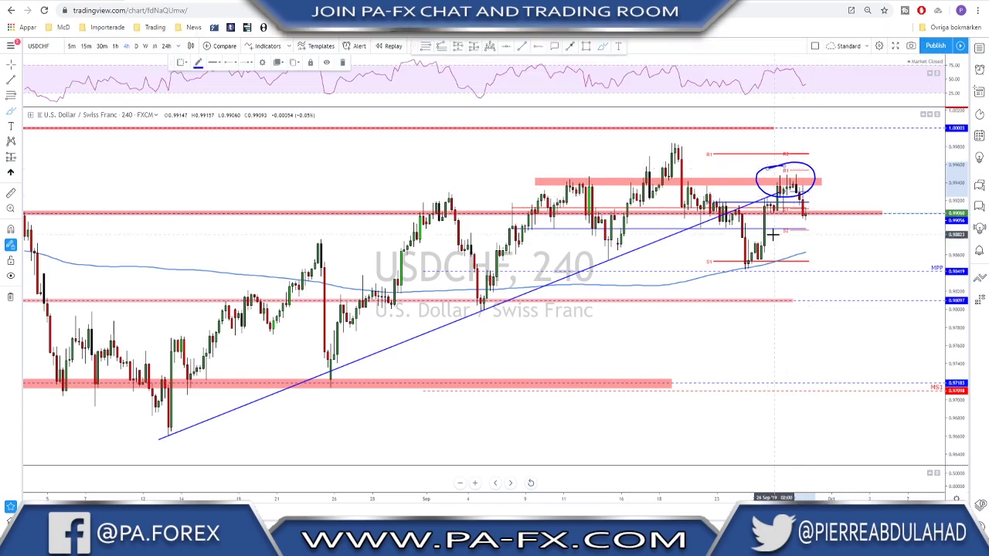
pyautogui.moveTo(803, 210)
pyautogui.mouseDown()
pyautogui.moveTo(804, 224)
pyautogui.moveTo(819, 203)
pyautogui.moveTo(846, 266)
pyautogui.mouseUp()
pyautogui.hotkey('ctrl', 'z')
pyautogui.hotkey('ctrl', 'z')
# Open the 4-hour USDCAD chart and examine the price action around the position zone since mid-September
pyautogui.scroll(-5, 837, 219)
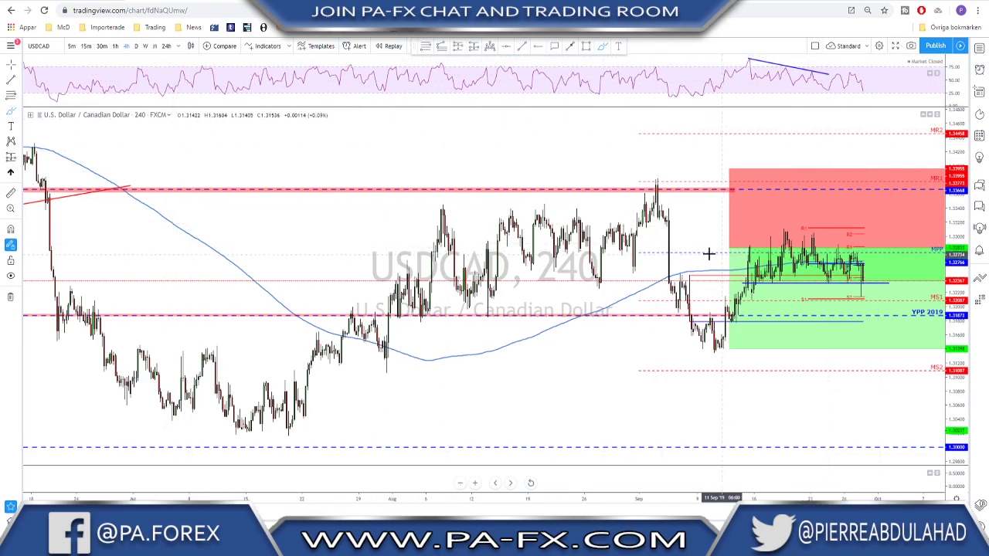
pyautogui.scroll(2, 664, 247)
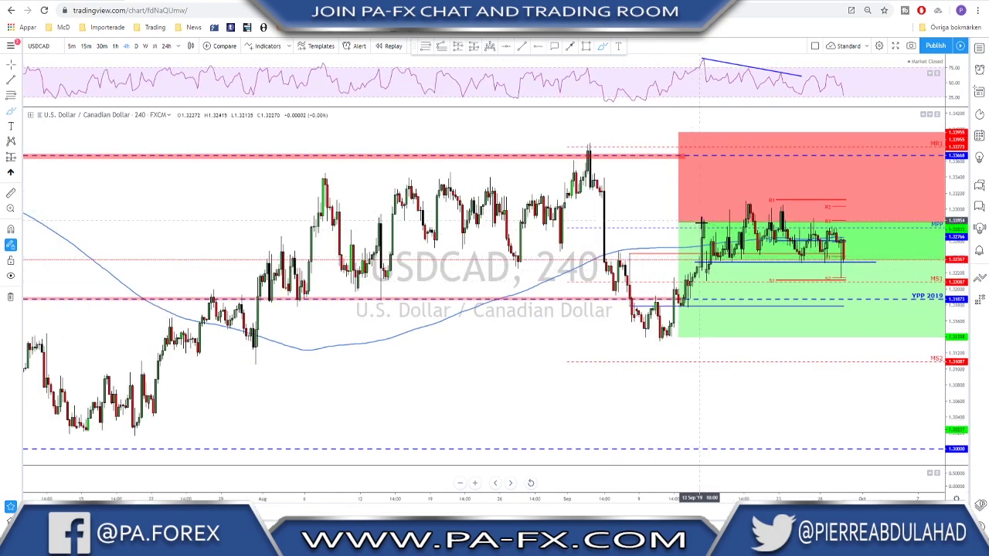
pyautogui.scroll(-2, 761, 217)
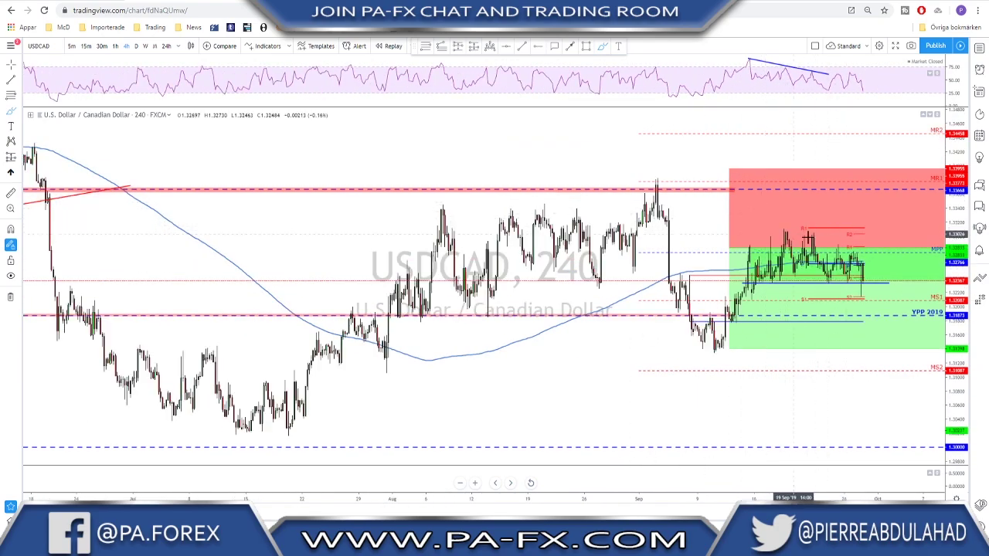
# Examine USDCAD price action around the two short-position zones against the July low and the monthly pivot levels
pyautogui.scroll(3, 594, 162)
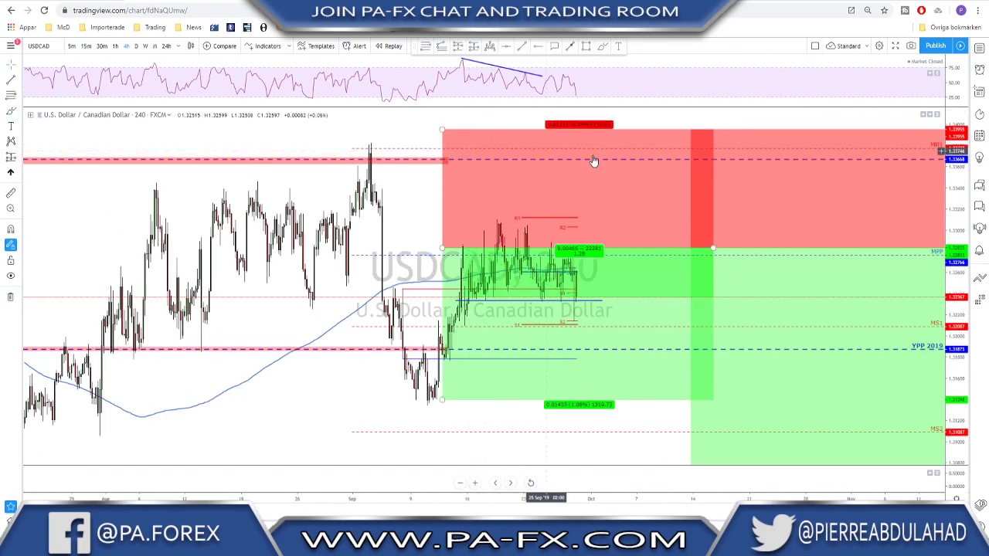
pyautogui.scroll(-2, 718, 196)
pyautogui.scroll(-2, 718, 197)
pyautogui.moveTo(772, 192); pyautogui.dragTo(546, 174)
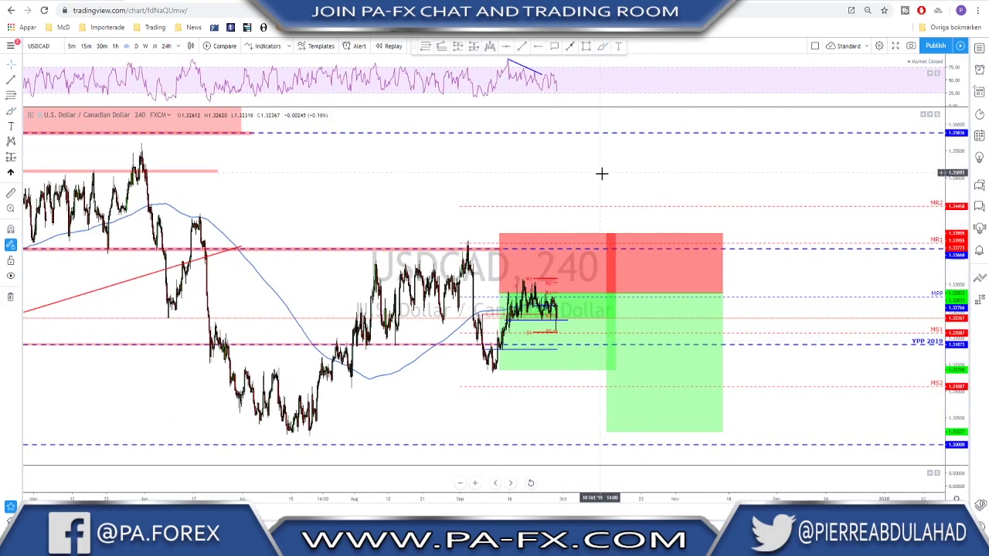
pyautogui.click(489, 371)
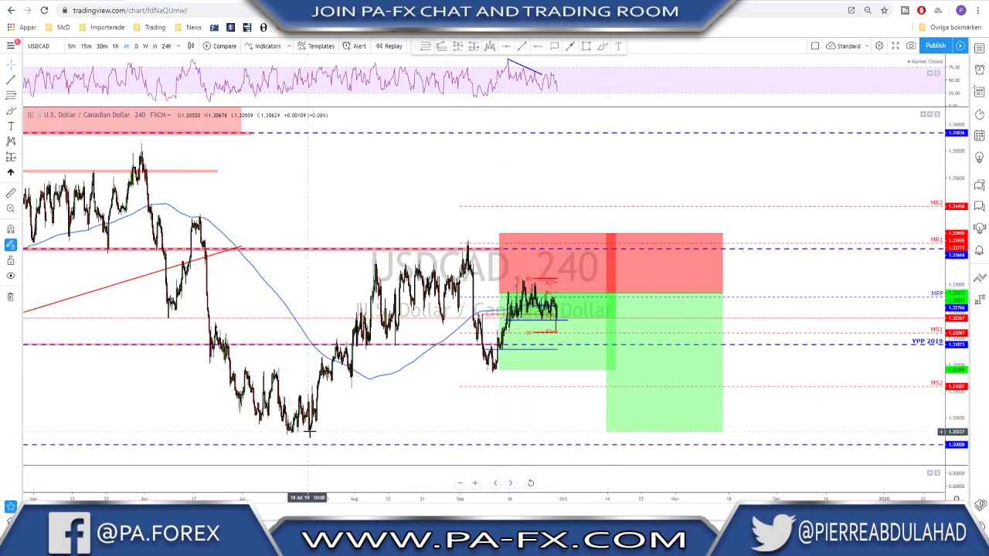
pyautogui.scroll(5, 376, 420)
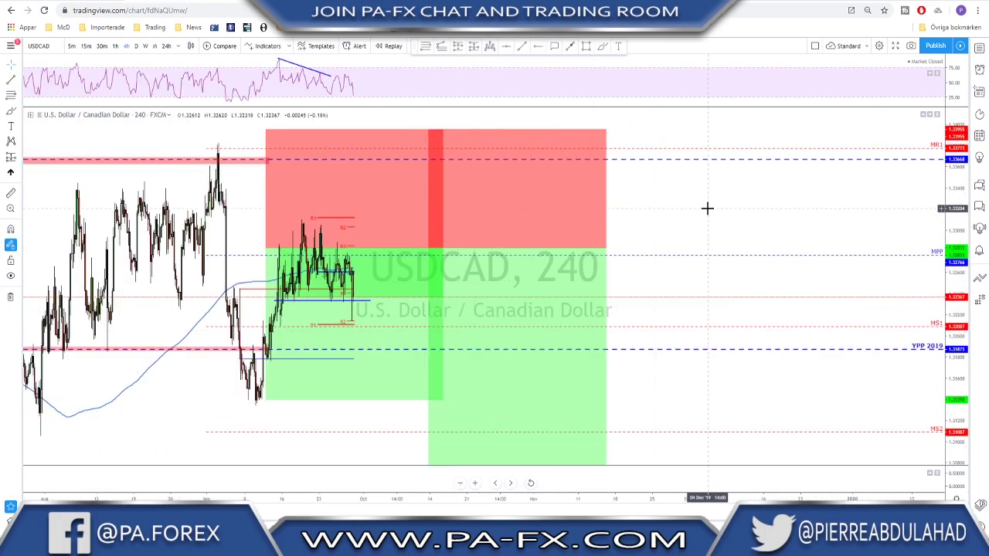
pyautogui.rightClick(708, 208)
pyautogui.moveTo(629, 212); pyautogui.dragTo(951, 172)
pyautogui.scroll(3, 629, 287)
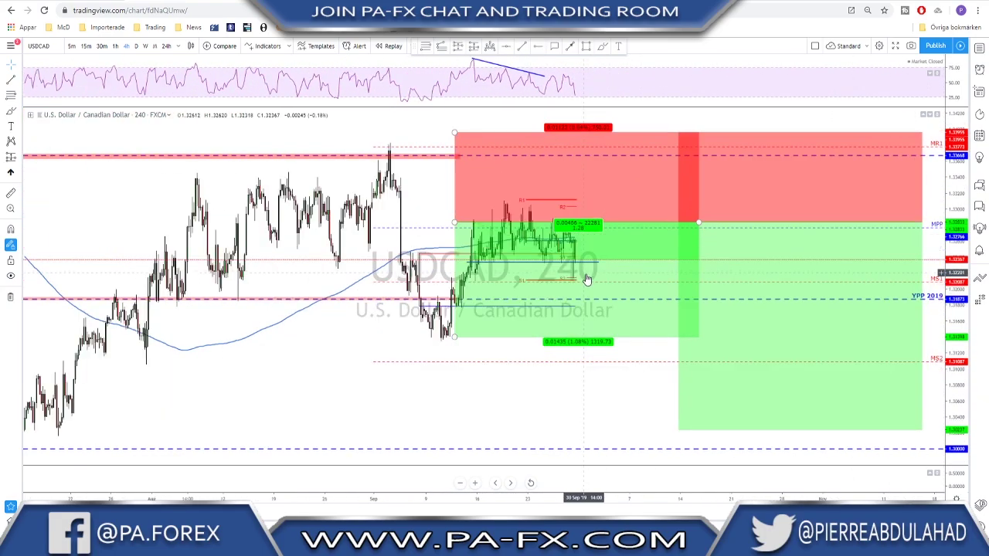
# Brush an arc over the late-September USDCAD highs, a horizontal neckline below and a projected break and fall, and undo the marks
pyautogui.click(604, 48)
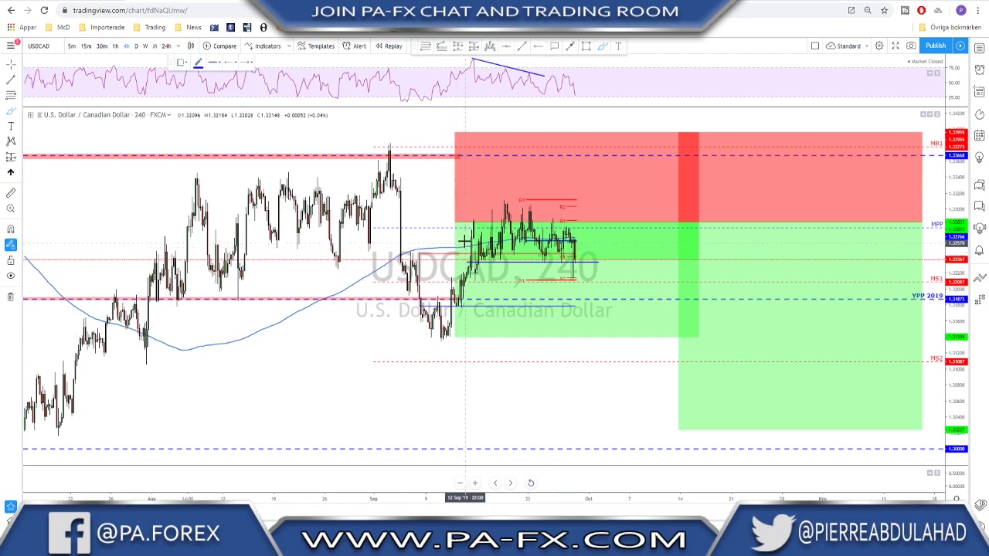
pyautogui.moveTo(464, 238)
pyautogui.mouseDown()
pyautogui.moveTo(510, 199)
pyautogui.moveTo(551, 207)
pyautogui.moveTo(584, 232)
pyautogui.mouseUp()
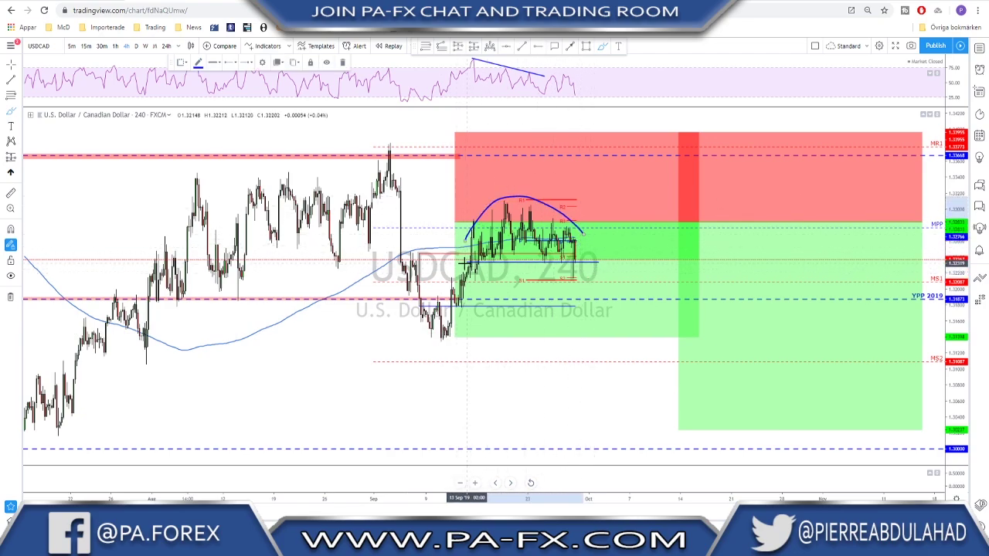
pyautogui.moveTo(468, 264)
pyautogui.mouseDown()
pyautogui.moveTo(629, 265)
pyautogui.moveTo(581, 275)
pyautogui.moveTo(587, 269)
pyautogui.moveTo(595, 279)
pyautogui.moveTo(613, 331)
pyautogui.mouseUp()
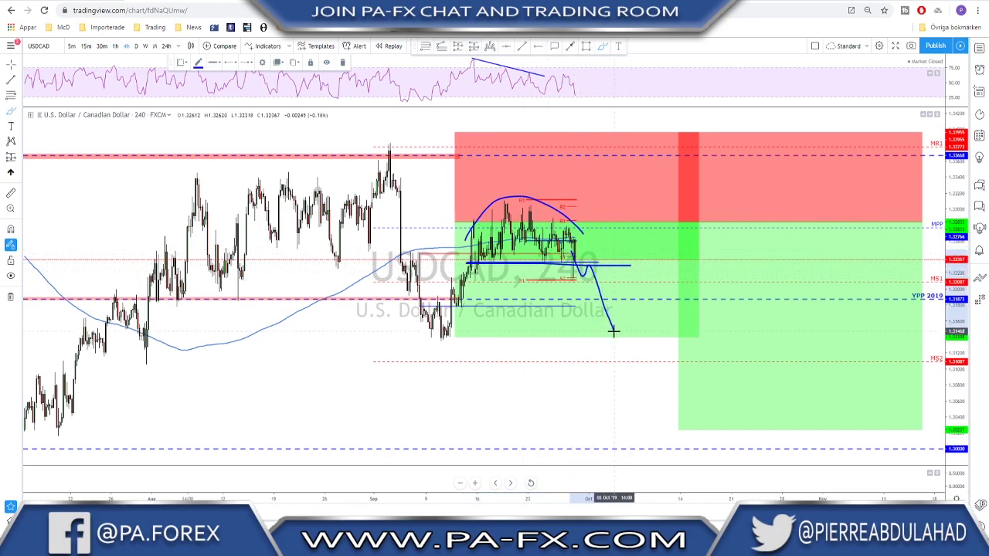
pyautogui.hotkey('ctrl', 'z')
pyautogui.hotkey('ctrl', 'z')
pyautogui.hotkey('ctrl', 'z')
pyautogui.click(618, 327)
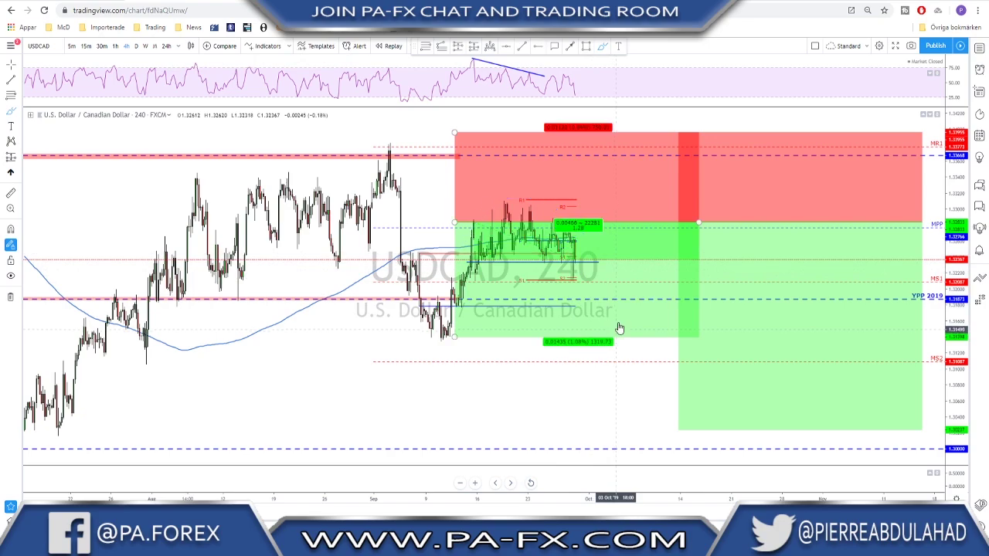
# Examine the latest USDCAD candles around the blue support line and the September highs
pyautogui.scroll(2, 527, 291)
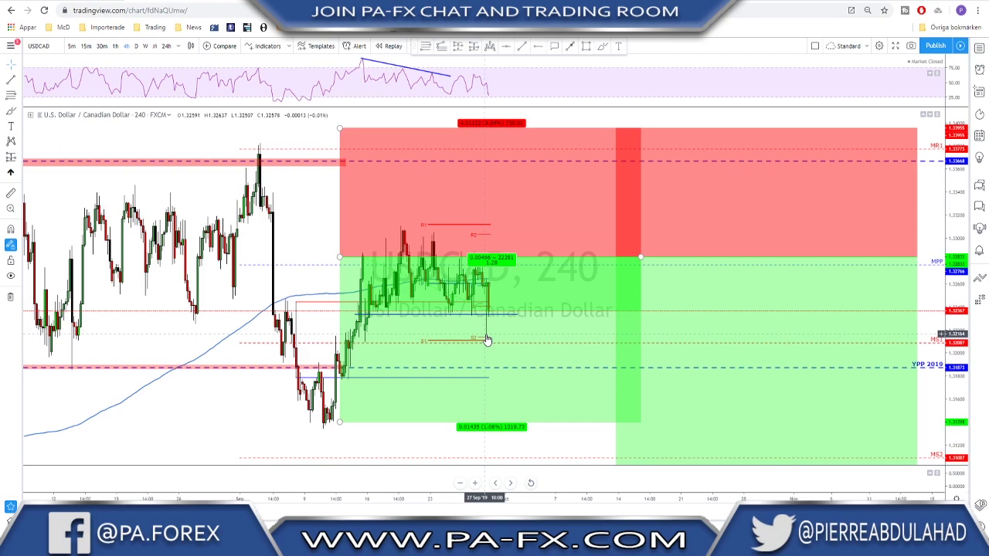
pyautogui.rightClick(291, 213)
pyautogui.moveTo(291, 194); pyautogui.dragTo(422, 177)
pyautogui.scroll(-2, 437, 174)
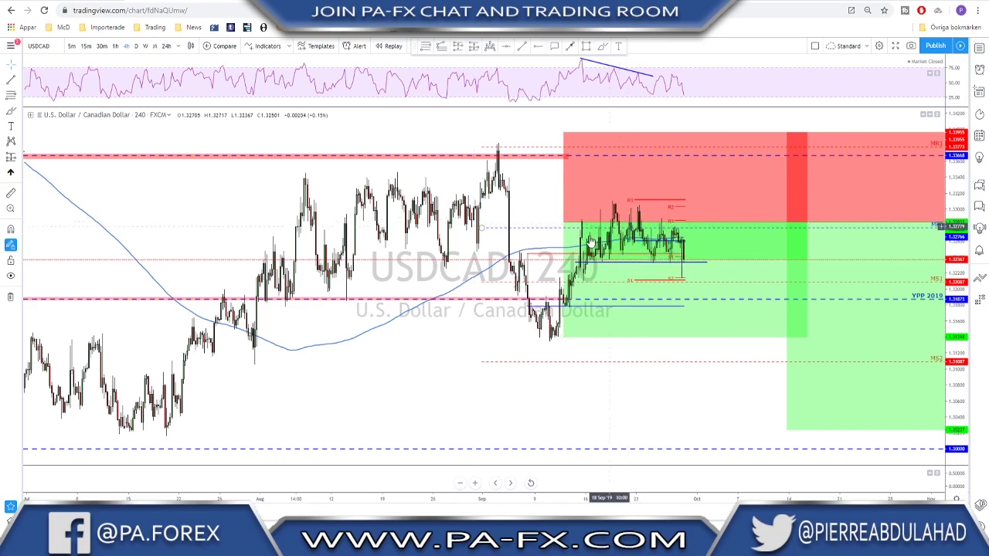
pyautogui.scroll(1, 646, 259)
pyautogui.click(646, 259)
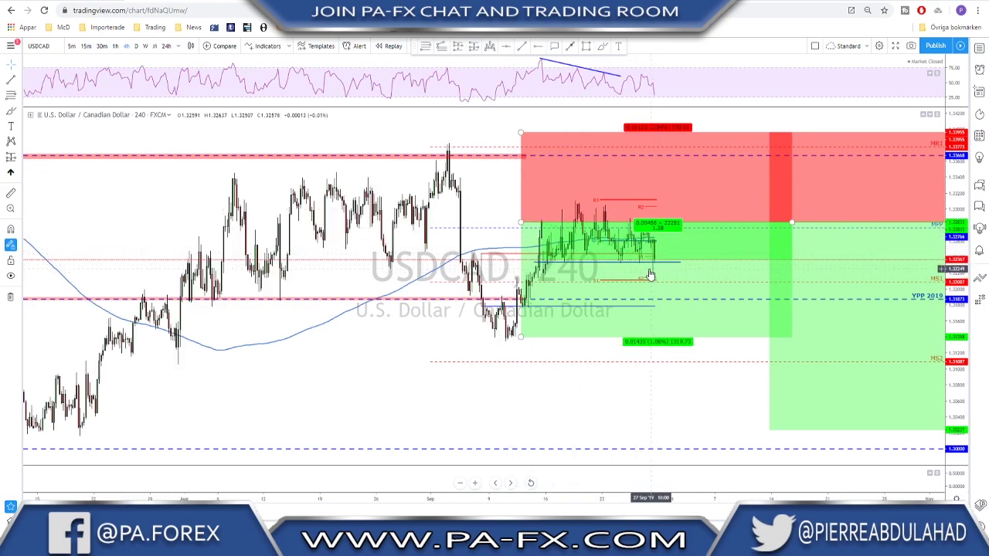
pyautogui.scroll(1, 651, 272)
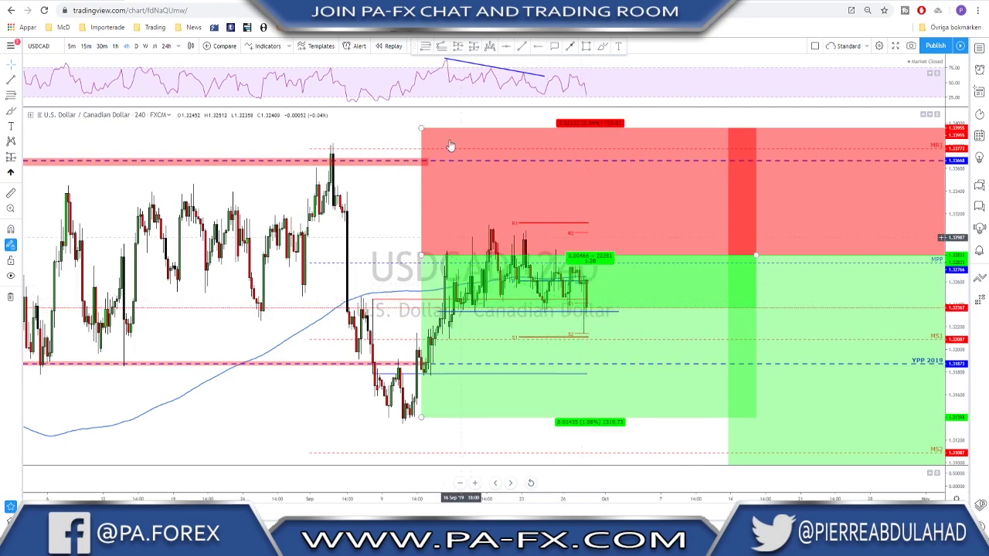
# Brush over the USDCAD support line, add a projected break, retest and fall toward the position target, and undo the fall
pyautogui.click(602, 45)
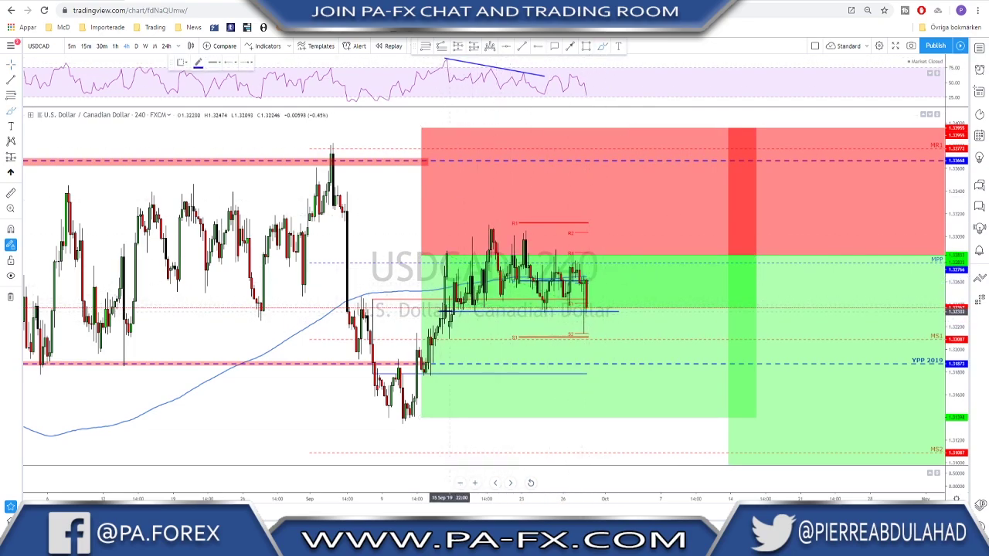
pyautogui.moveTo(439, 311)
pyautogui.mouseDown()
pyautogui.moveTo(621, 310)
pyautogui.moveTo(592, 328)
pyautogui.moveTo(602, 310)
pyautogui.moveTo(639, 412)
pyautogui.mouseUp()
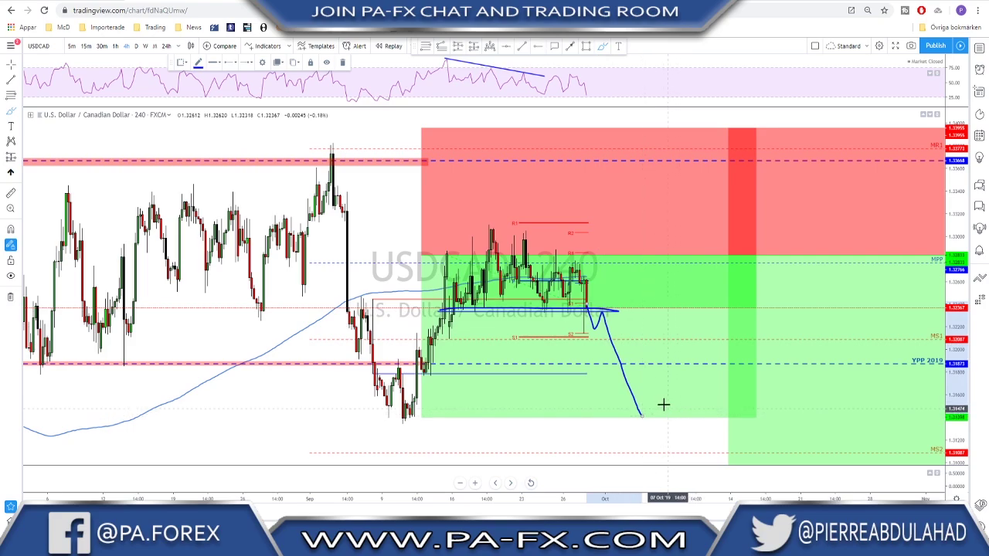
pyautogui.hotkey('ctrl', 'z')
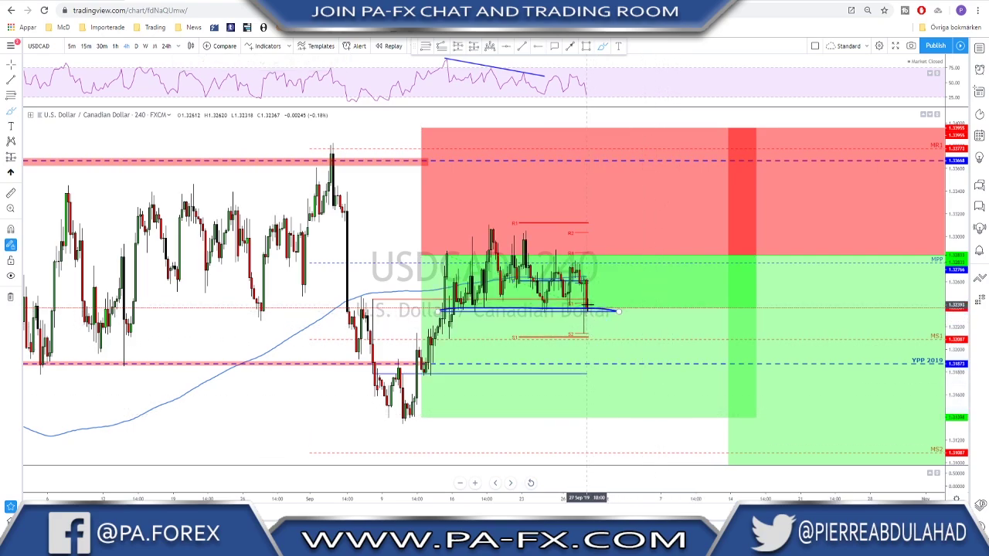
# Brush a projected USDCAD rise to the red zone's lower edge, circle the turning point, add a drop back, and remove the marks
pyautogui.moveTo(589, 307); pyautogui.dragTo(609, 256)
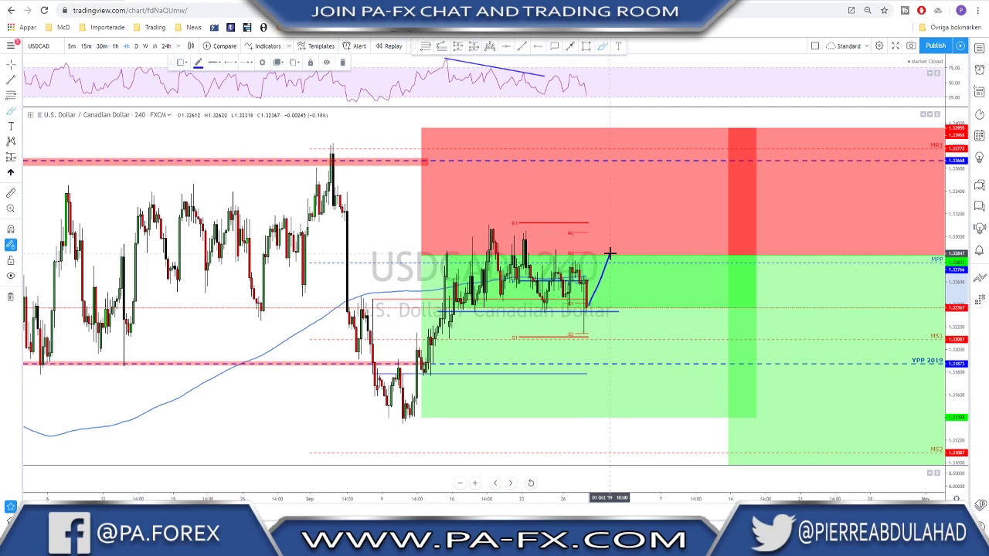
pyautogui.moveTo(611, 253); pyautogui.dragTo(632, 310)
pyautogui.moveTo(611, 243)
pyautogui.mouseDown()
pyautogui.moveTo(624, 260)
pyautogui.moveTo(600, 245)
pyautogui.mouseUp()
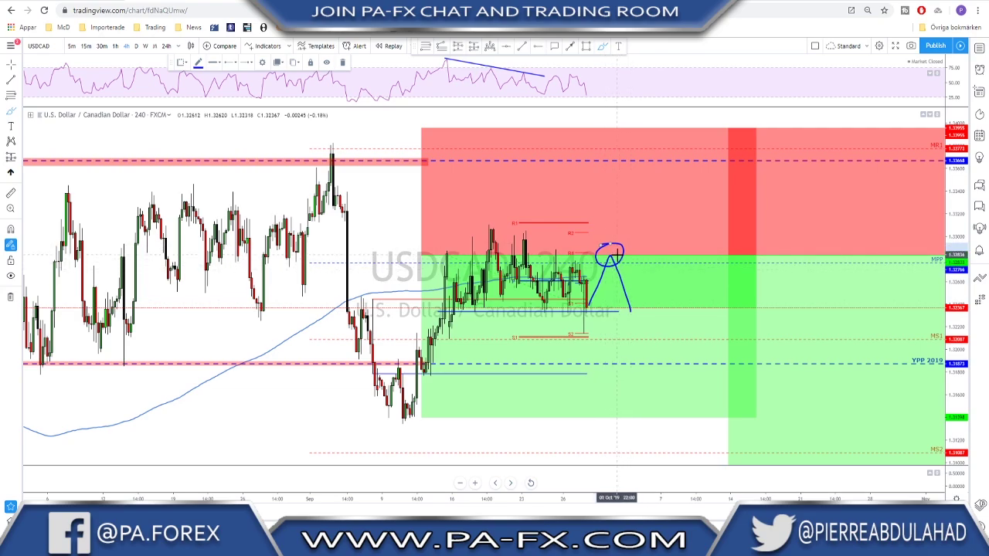
pyautogui.press('Delete')
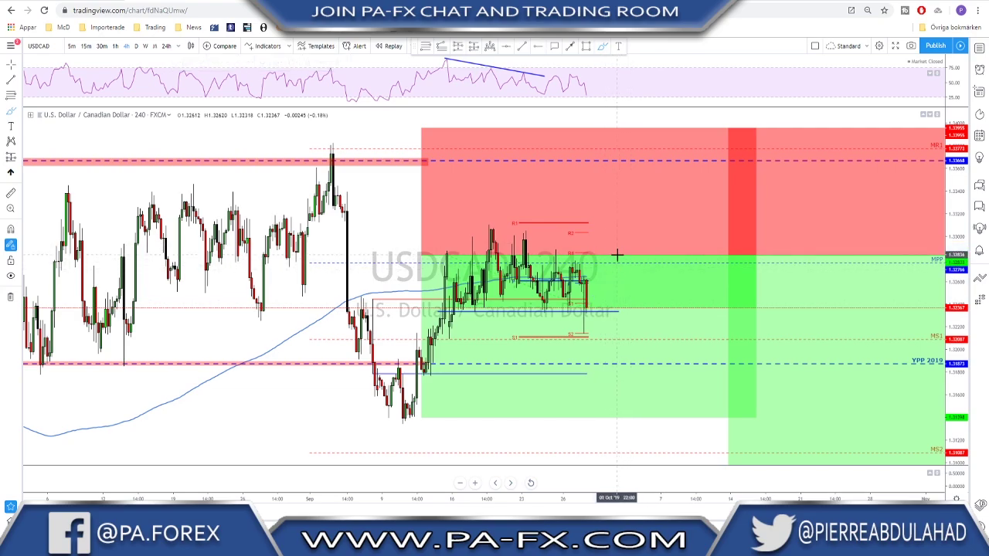
# Open the AUDUSD chart on the daily timeframe and check the week's events in the Forex Factory calendar
pyautogui.press('space')
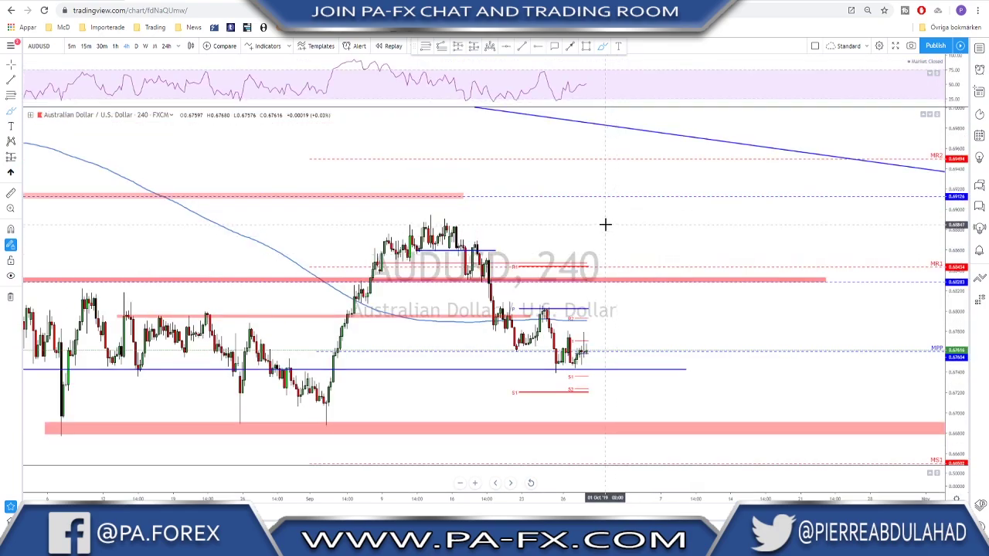
pyautogui.scroll(-1, 600, 210)
pyautogui.click(136, 46)
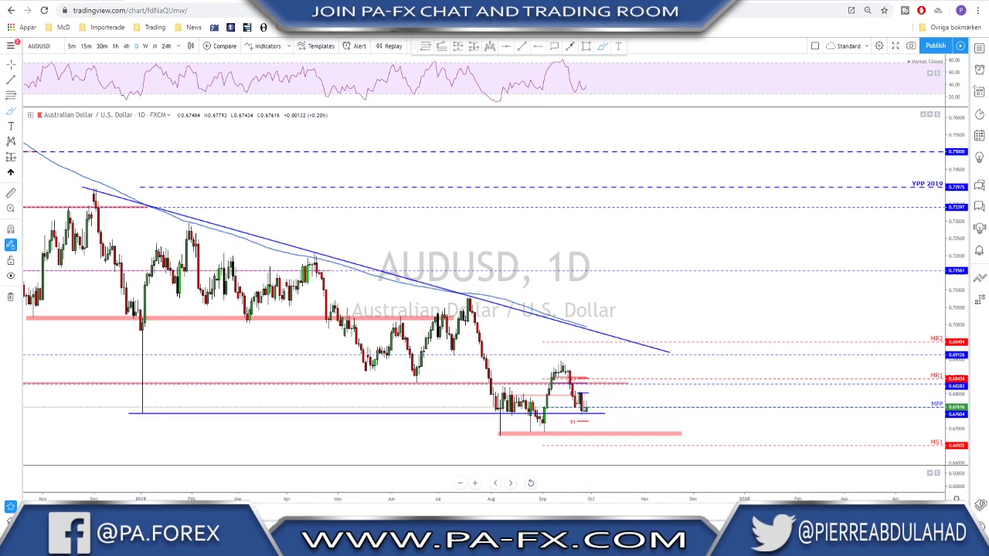
pyautogui.hotkey('ctrl', 'Tab')
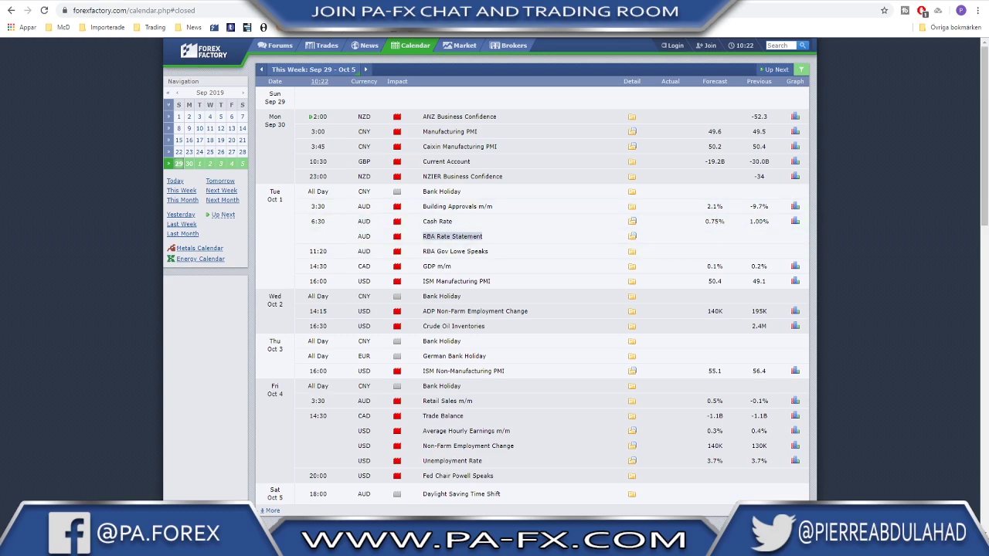
pyautogui.click(166, 1)
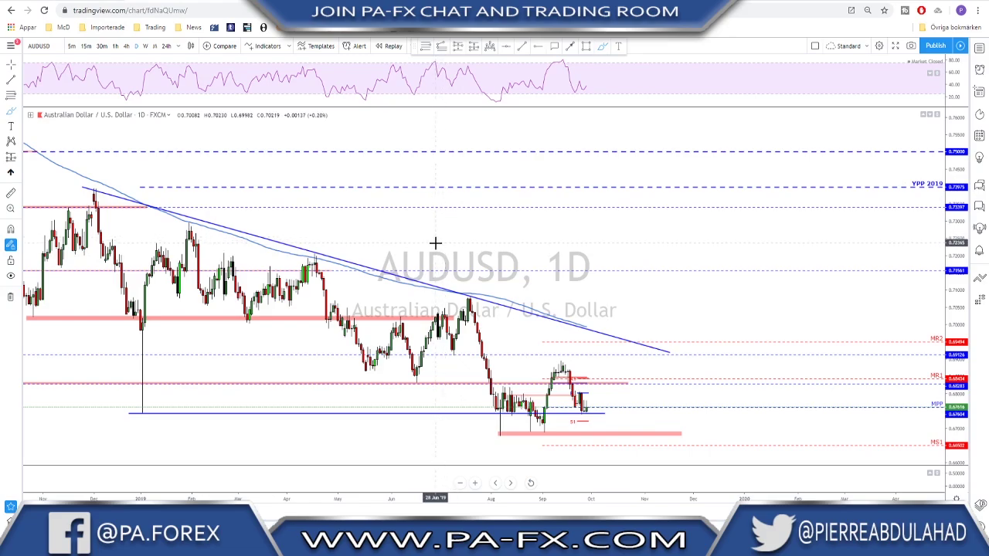
# Brush a support line under the August–September AUDUSD lows and the rise from the last low to the September high
pyautogui.scroll(-1, 435, 242)
pyautogui.scroll(-2, 550, 282)
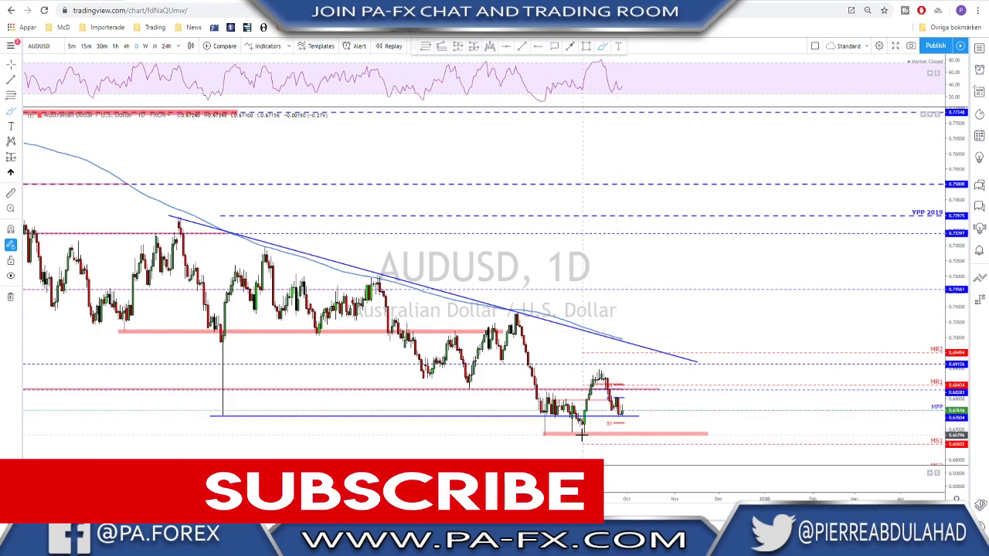
pyautogui.moveTo(544, 436)
pyautogui.mouseDown()
pyautogui.moveTo(594, 436)
pyautogui.moveTo(598, 375)
pyautogui.mouseUp()
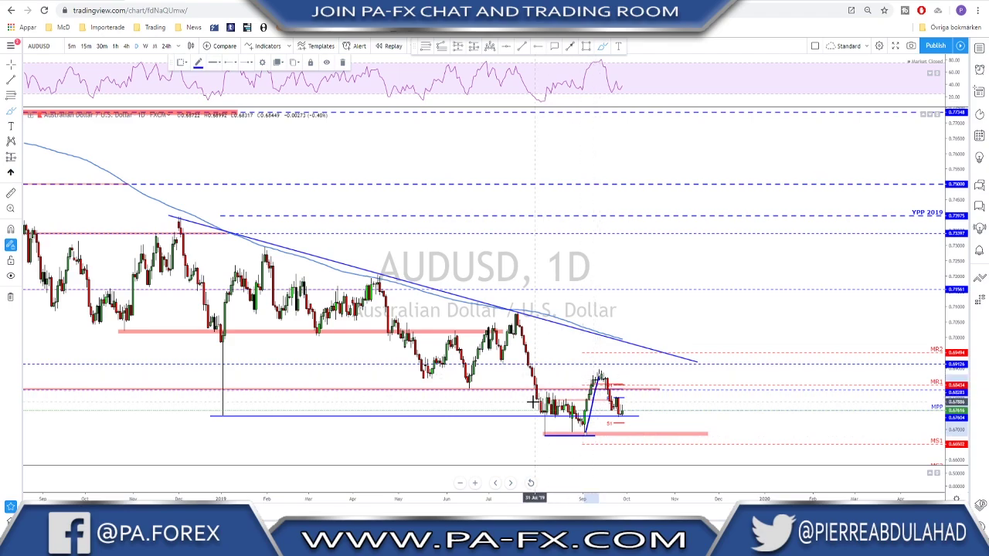
# Brush a line across the August AUDUSD highs, circle the September peak, and undo these marks together with the rise
pyautogui.moveTo(539, 398)
pyautogui.mouseDown()
pyautogui.moveTo(591, 396)
pyautogui.moveTo(612, 369)
pyautogui.mouseUp()
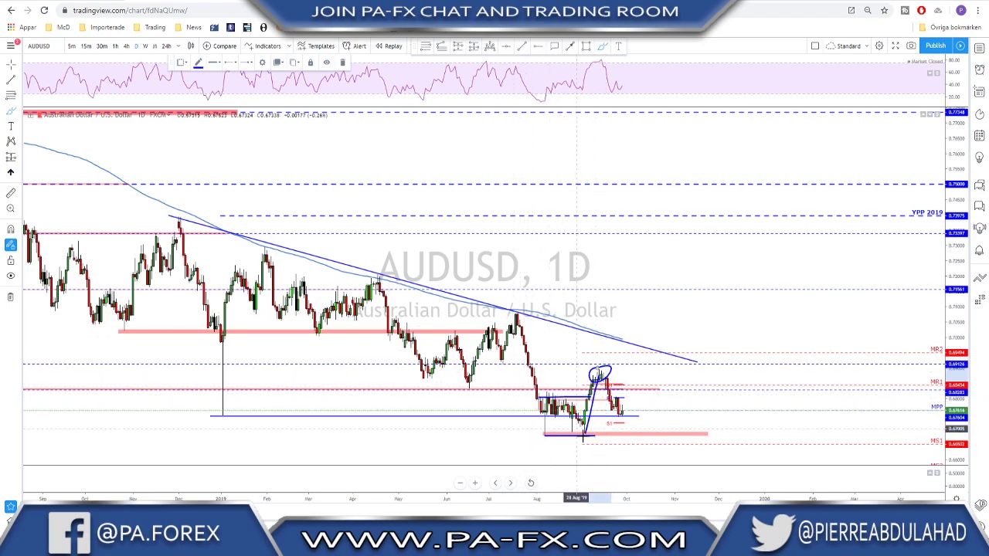
pyautogui.moveTo(560, 389)
pyautogui.mouseDown()
pyautogui.moveTo(576, 400)
pyautogui.moveTo(541, 399)
pyautogui.moveTo(560, 390)
pyautogui.mouseUp()
pyautogui.hotkey('ctrl', 'z')
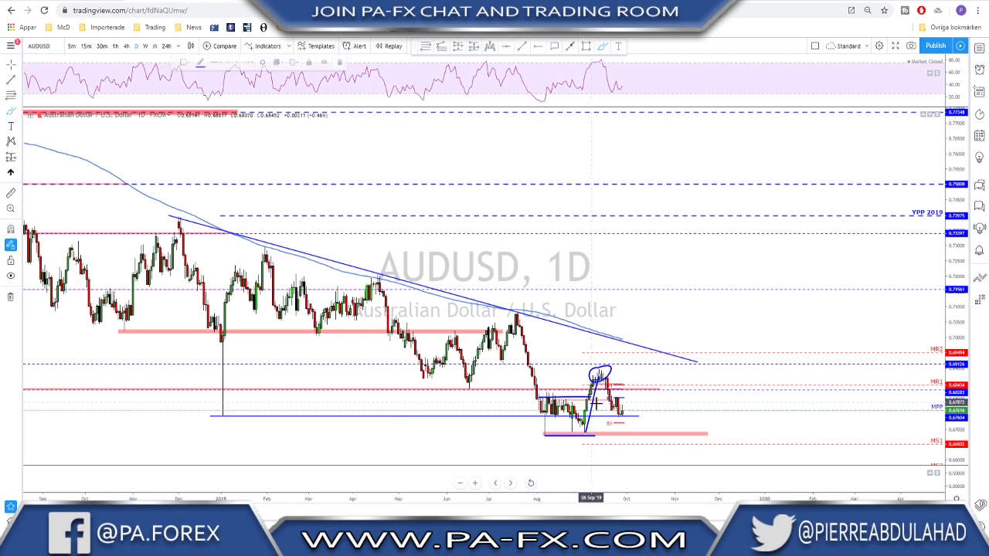
pyautogui.hotkey('ctrl', 'z')
pyautogui.hotkey('ctrl', 'z')
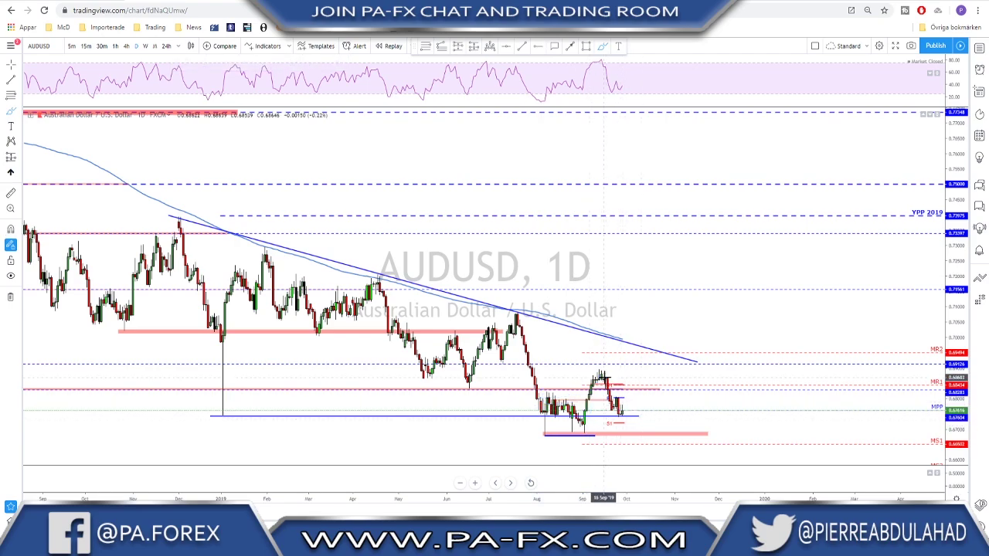
# Brush the AUDUSD fall from the September high, a circled low with projected rebound and a loop around the earlier lows, and undo them
pyautogui.moveTo(602, 370)
pyautogui.mouseDown()
pyautogui.moveTo(623, 413)
pyautogui.moveTo(640, 376)
pyautogui.moveTo(617, 418)
pyautogui.moveTo(623, 403)
pyautogui.mouseUp()
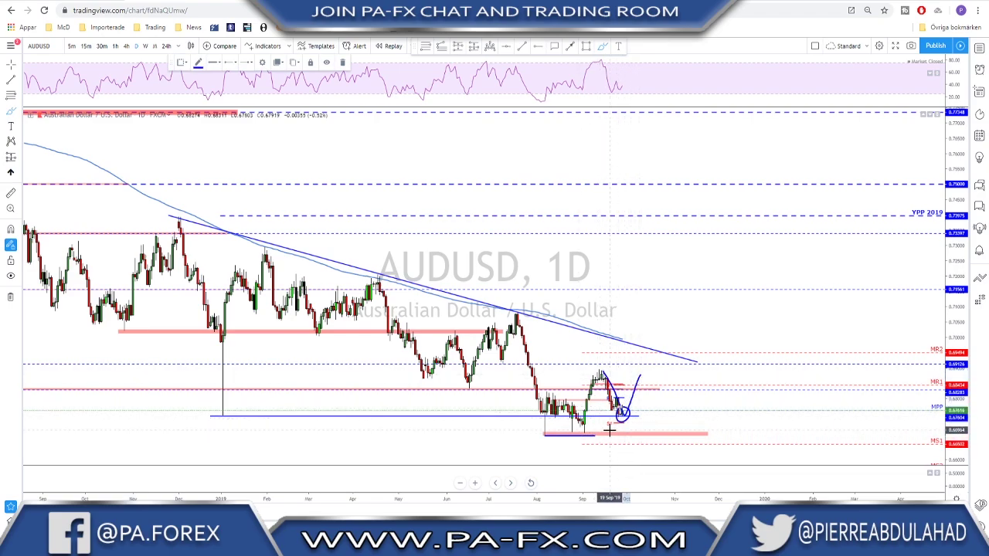
pyautogui.moveTo(543, 432); pyautogui.dragTo(599, 435)
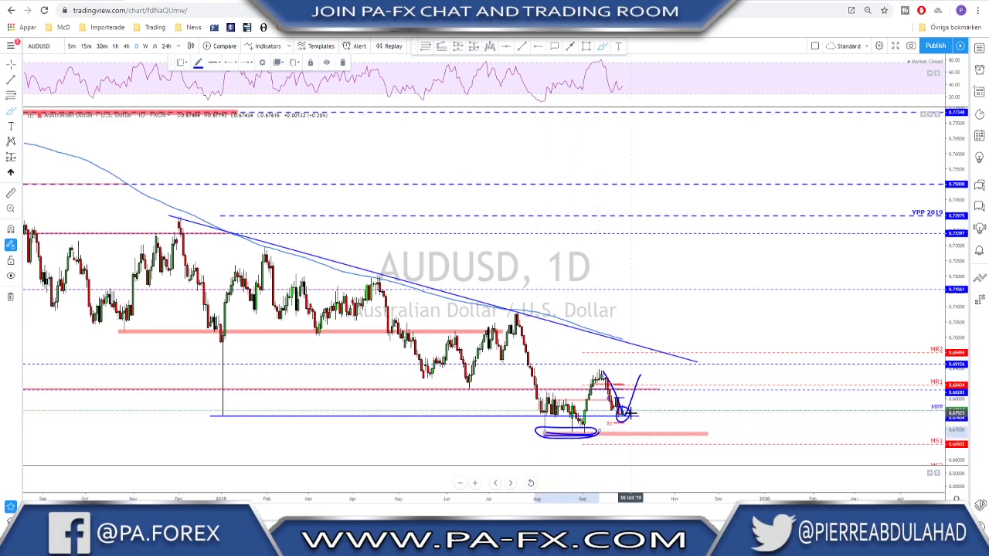
pyautogui.moveTo(632, 396); pyautogui.dragTo(650, 354)
pyautogui.hotkey('ctrl', 'z')
pyautogui.hotkey('ctrl', 'z')
pyautogui.hotkey('ctrl', 'z')
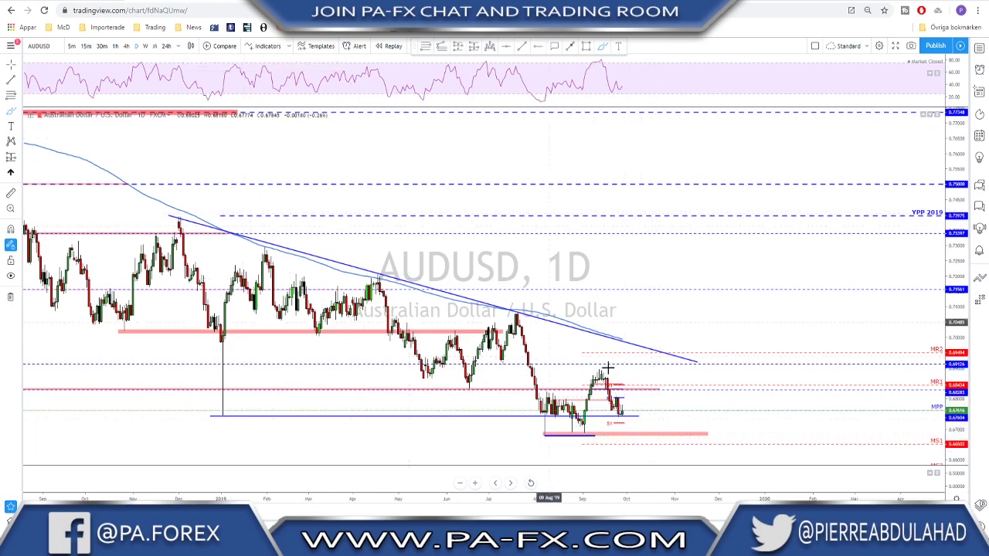
# Brush a path from the July AUDUSD high down past the support zone, and delete it
pyautogui.scroll(-1, 611, 376)
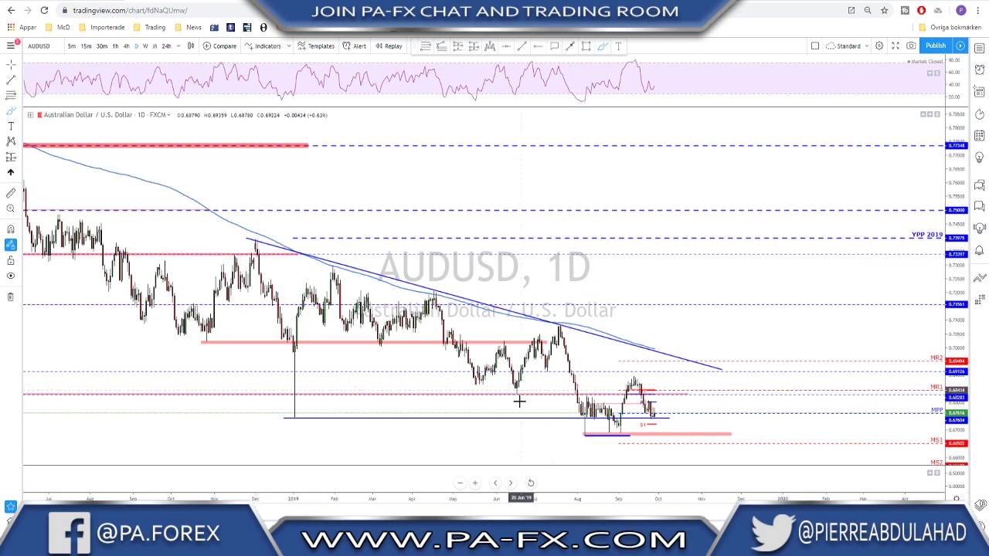
pyautogui.moveTo(561, 329)
pyautogui.mouseDown()
pyautogui.moveTo(618, 424)
pyautogui.moveTo(633, 381)
pyautogui.moveTo(681, 466)
pyautogui.mouseUp()
pyautogui.press('Delete')
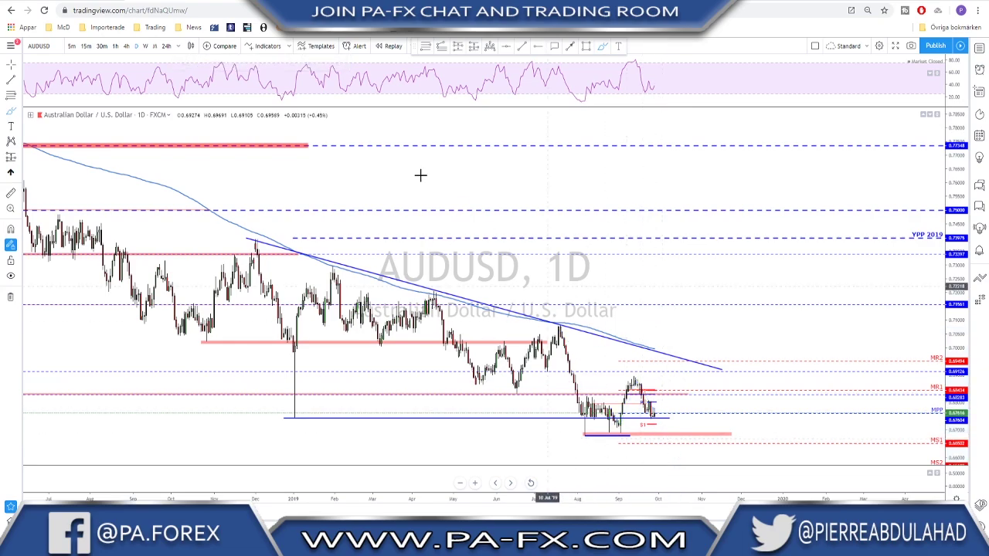
# Switch AUDUSD to the weekly timeframe and show the price history back to 2007
pyautogui.click(146, 46)
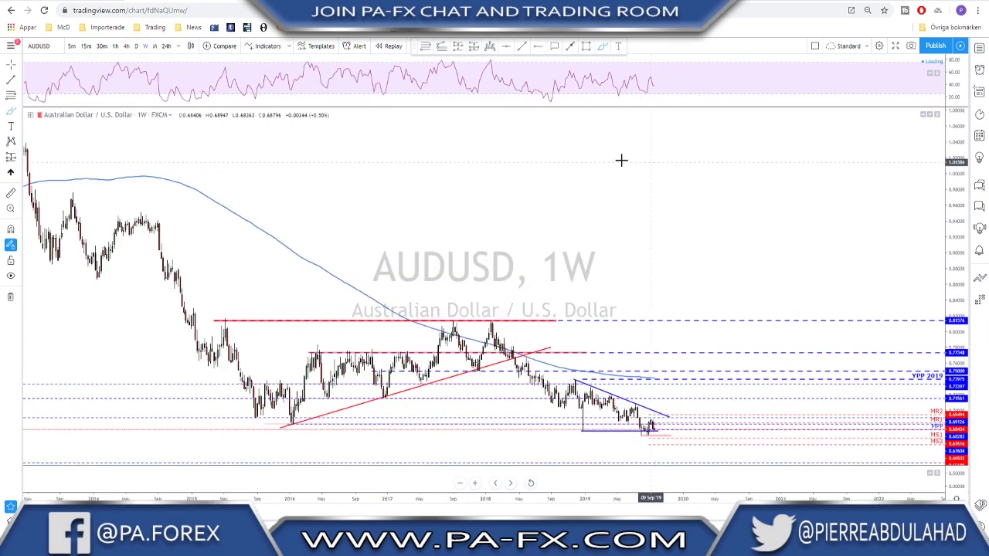
pyautogui.scroll(2, 603, 174)
pyautogui.scroll(-3, 542, 238)
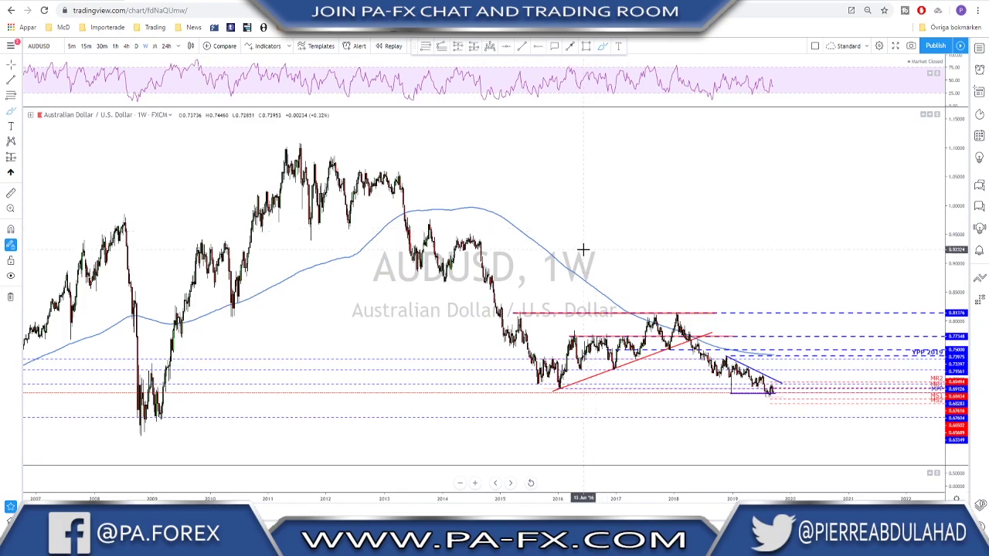
# Brush a circle around the August–September 2019 AUDUSD lows at the weekly support, and remove it
pyautogui.scroll(1, 618, 396)
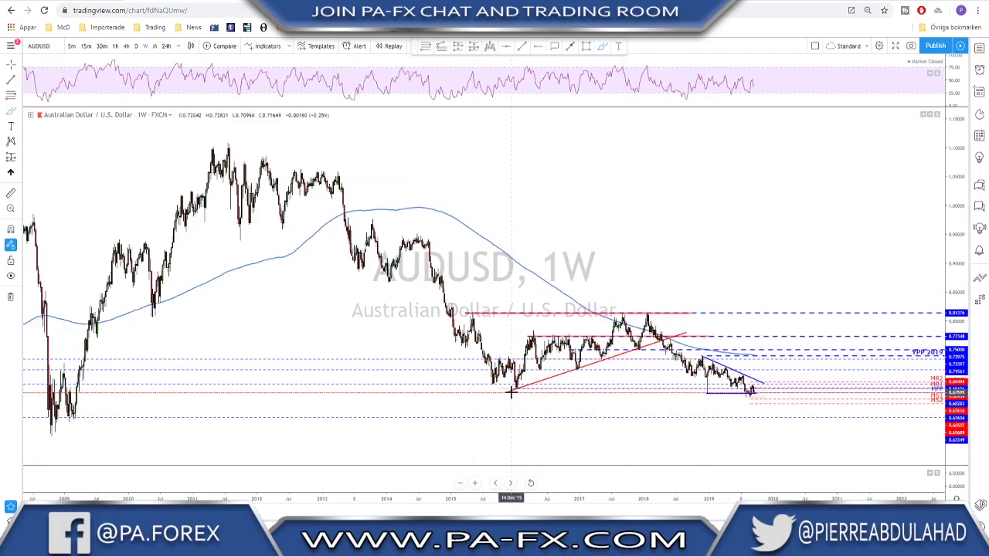
pyautogui.moveTo(78, 394)
pyautogui.mouseDown()
pyautogui.moveTo(71, 407)
pyautogui.moveTo(82, 433)
pyautogui.moveTo(76, 422)
pyautogui.mouseUp()
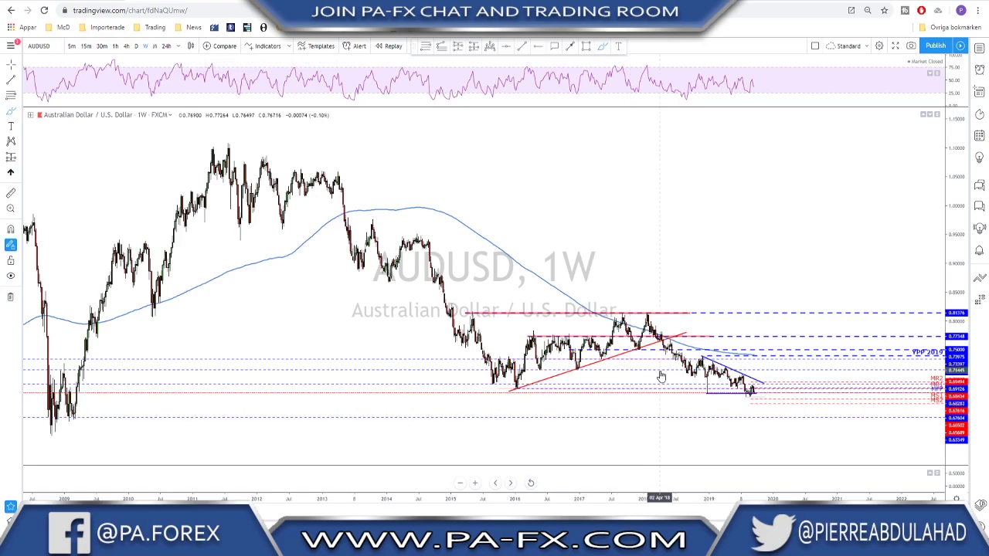
pyautogui.scroll(4, 658, 376)
pyautogui.scroll(3, 677, 427)
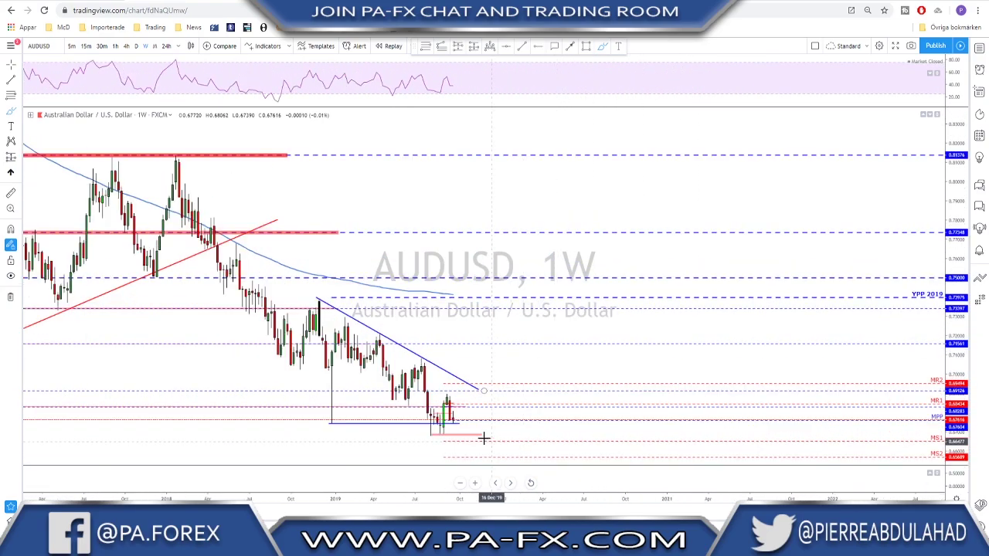
pyautogui.scroll(3, 467, 430)
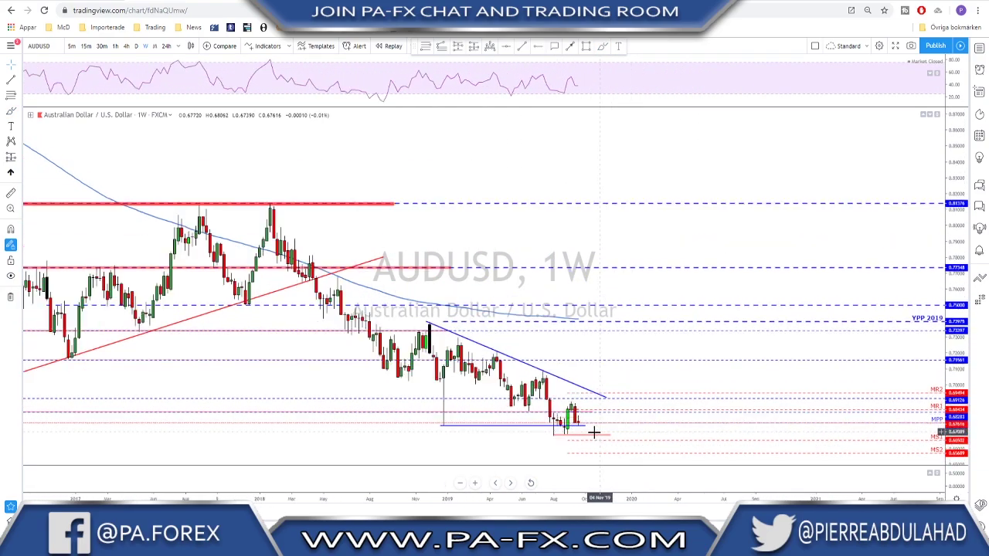
pyautogui.click(608, 49)
pyautogui.moveTo(526, 433); pyautogui.dragTo(532, 438)
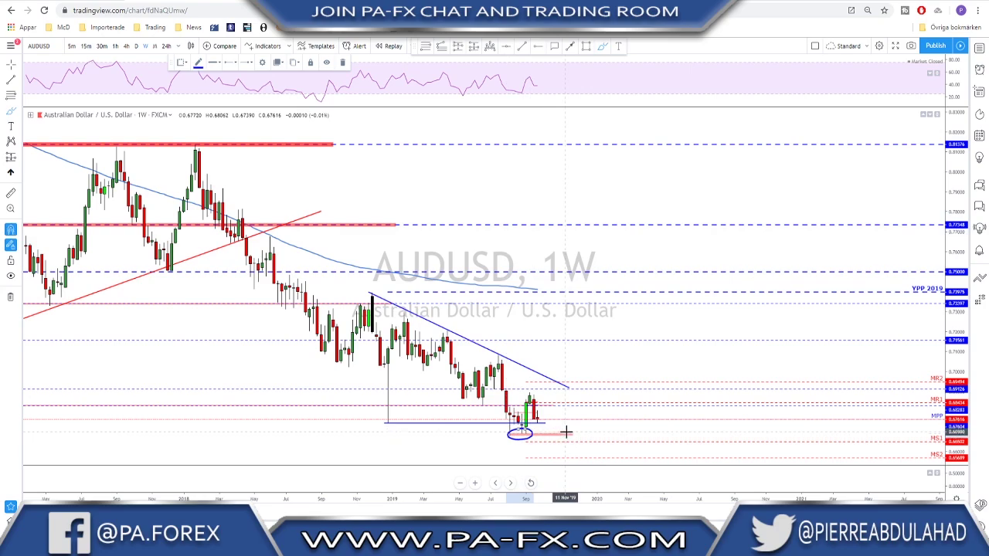
pyautogui.scroll(-3, 567, 431)
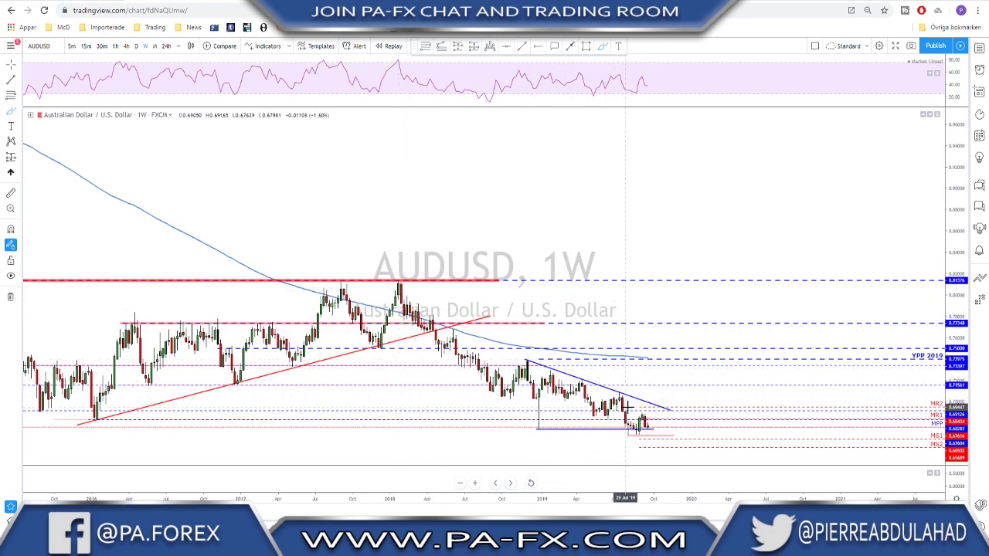
# Switch AUDUSD to the daily timeframe, brush a dip to the red support zone with a rebound to MR1, circle the turning point, and undo these marks
pyautogui.click(136, 45)
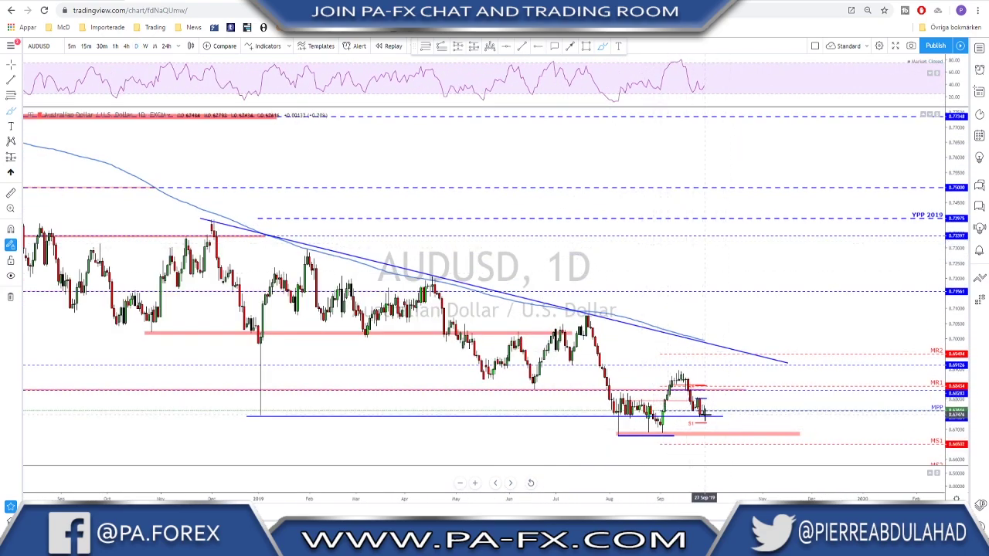
pyautogui.moveTo(705, 415)
pyautogui.mouseDown()
pyautogui.moveTo(719, 437)
pyautogui.moveTo(731, 387)
pyautogui.mouseUp()
pyautogui.moveTo(721, 429); pyautogui.dragTo(721, 434)
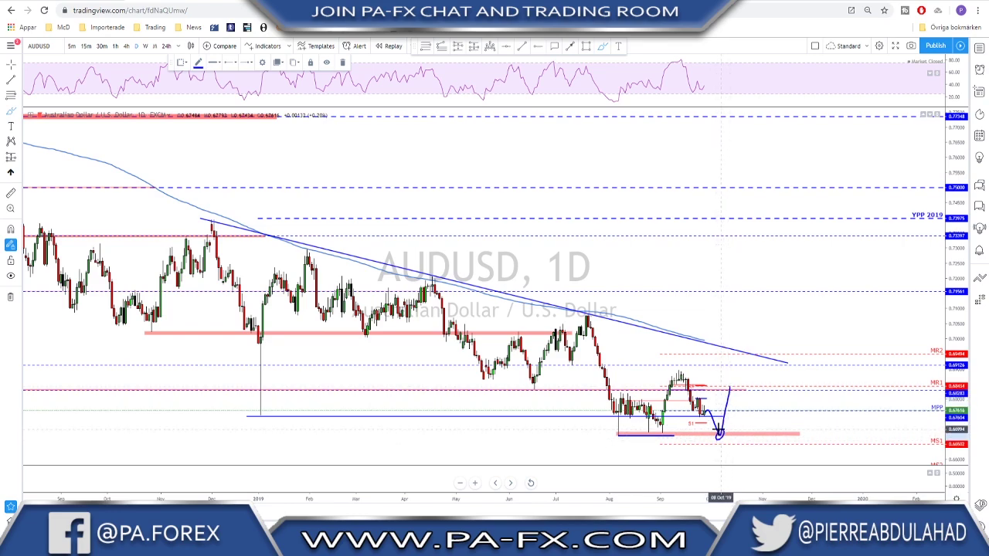
pyautogui.hotkey('ctrl', 'z')
pyautogui.hotkey('ctrl', 'z')
pyautogui.hotkey('ctrl', 'z')
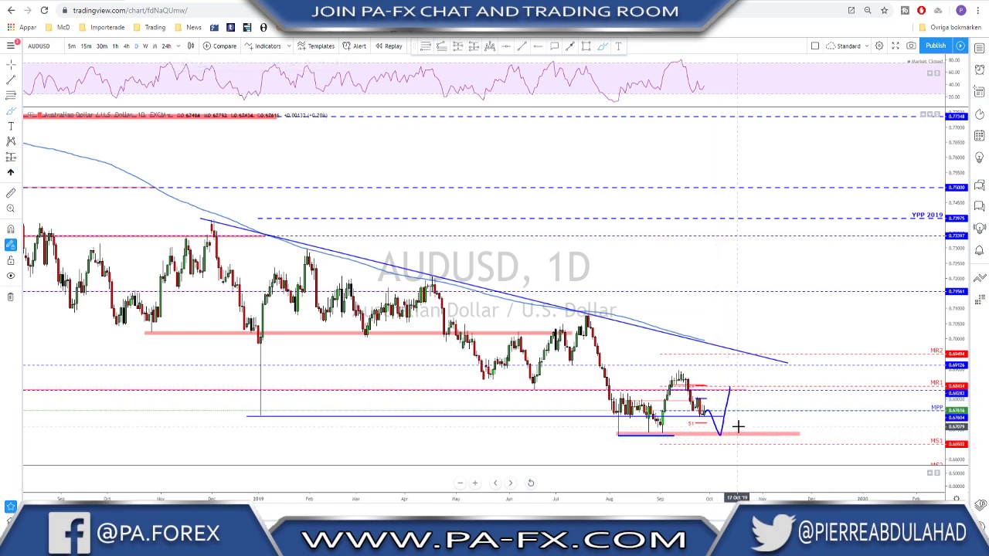
# Switch AUDUSD to the 4-hour timeframe and brush circles around the mid-August and late-September lows on the blue support line
pyautogui.click(127, 46)
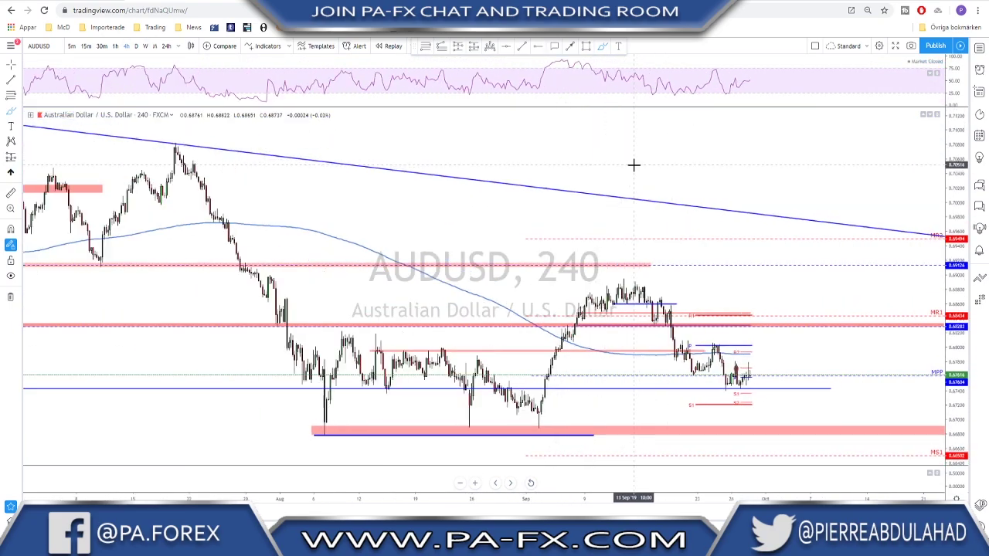
pyautogui.scroll(1, 633, 174)
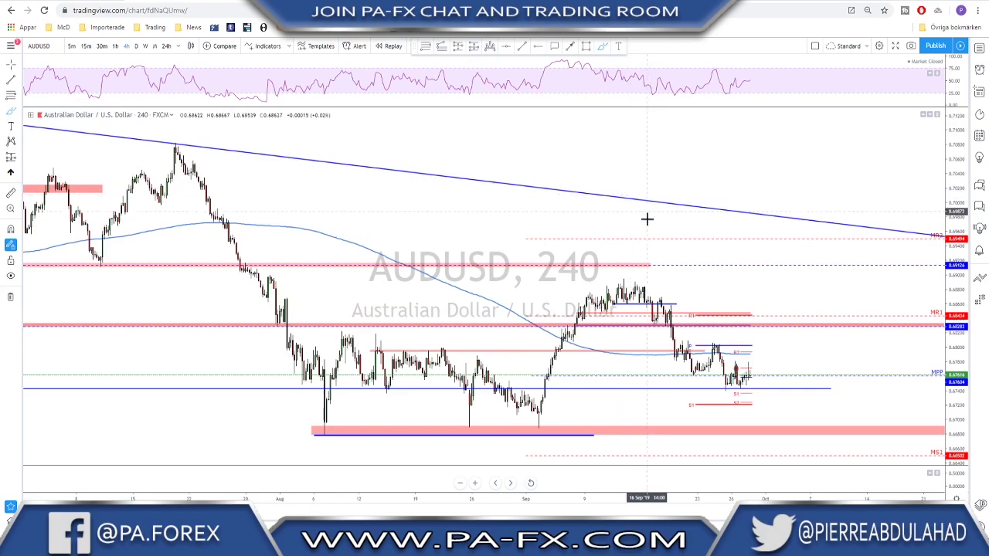
pyautogui.scroll(1, 657, 251)
pyautogui.scroll(-1, 601, 162)
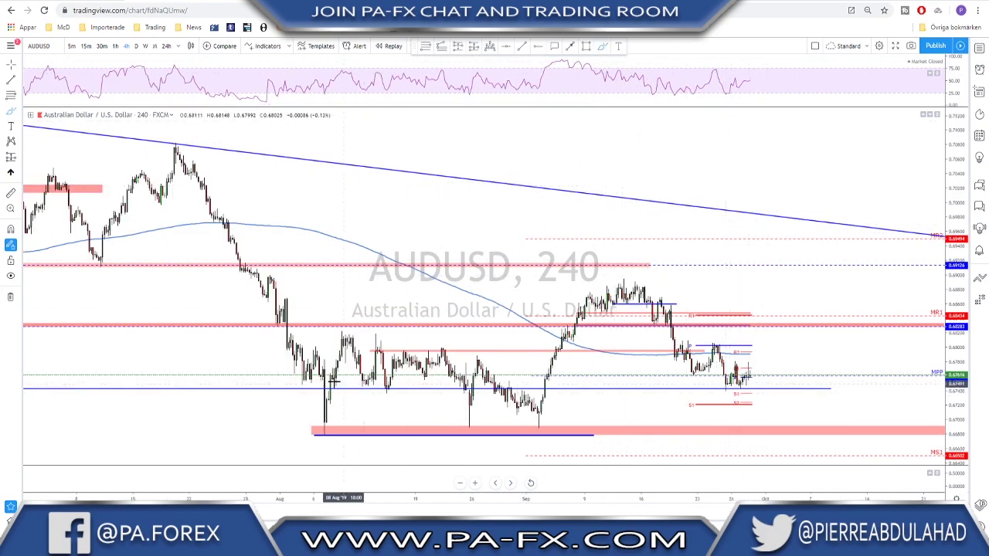
pyautogui.scroll(-1, 471, 392)
pyautogui.moveTo(487, 386)
pyautogui.mouseDown()
pyautogui.moveTo(477, 394)
pyautogui.moveTo(494, 385)
pyautogui.mouseUp()
pyautogui.click(759, 388)
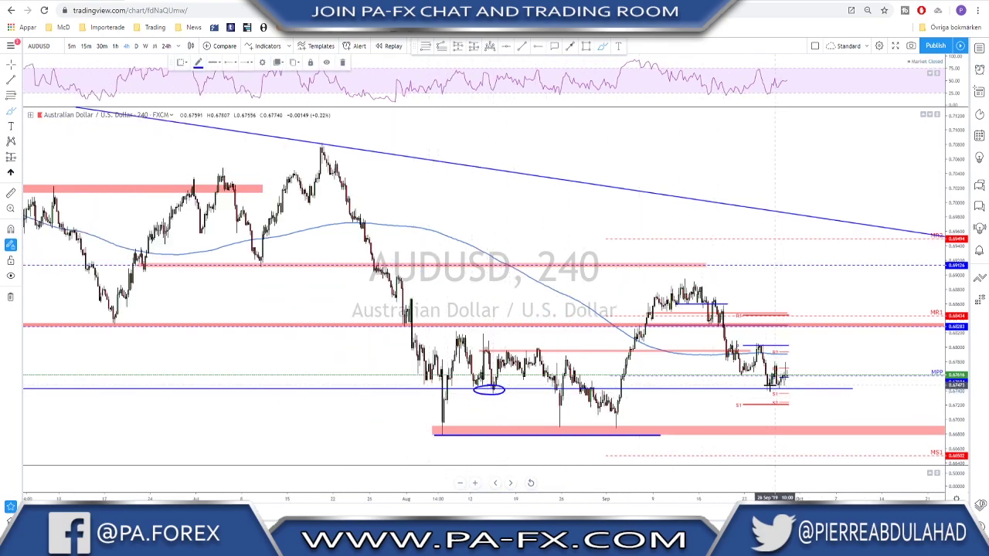
pyautogui.click(786, 388)
# Brush an AUDUSD rebound from the blue support line to the 0.68283 resistance and an alternative drop to the red support zone
pyautogui.moveTo(786, 373); pyautogui.dragTo(793, 391)
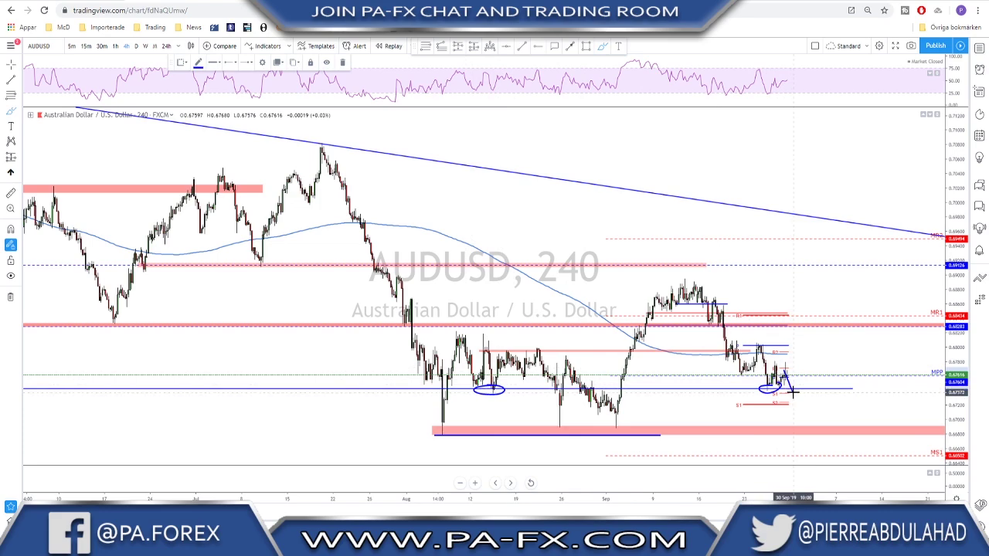
pyautogui.click(793, 388)
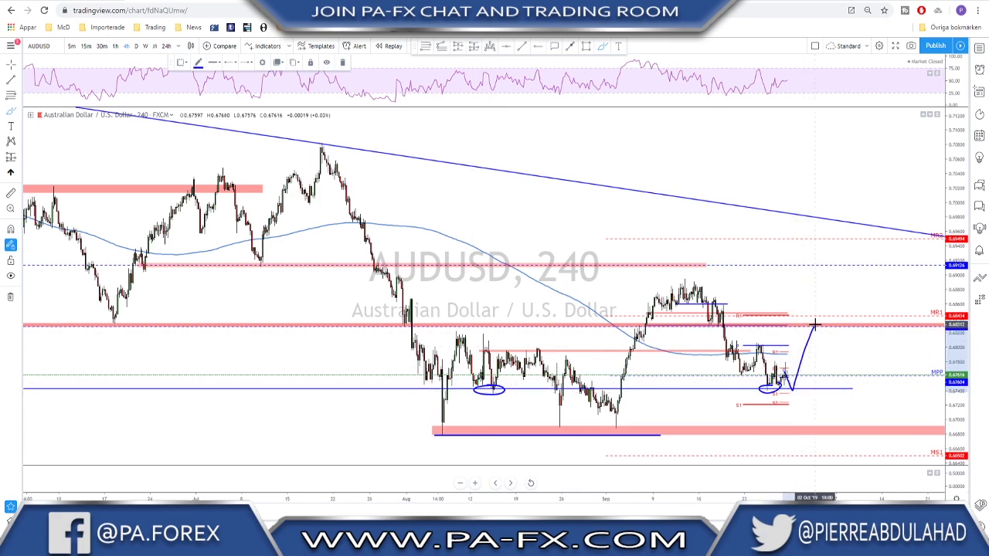
pyautogui.doubleClick(814, 324)
pyautogui.moveTo(785, 373)
pyautogui.mouseDown()
pyautogui.moveTo(796, 397)
pyautogui.moveTo(804, 385)
pyautogui.moveTo(821, 433)
pyautogui.mouseUp()
pyautogui.doubleClick(821, 433)
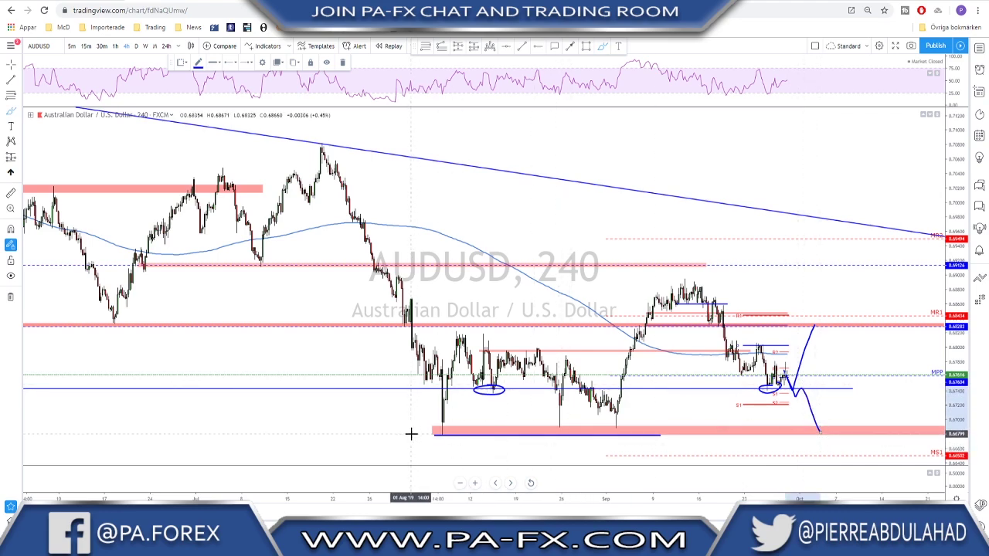
# Brush a line along the AUDUSD support zone, a rebound from it and a break below it, and undo all the AUDUSD sketches
pyautogui.moveTo(411, 432)
pyautogui.mouseDown()
pyautogui.moveTo(839, 431)
pyautogui.moveTo(841, 385)
pyautogui.mouseUp()
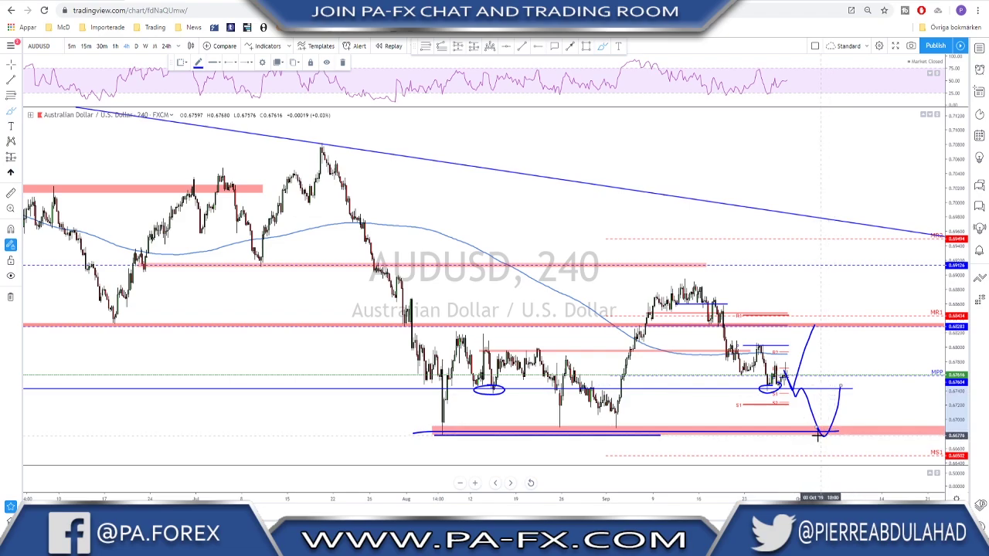
pyautogui.moveTo(817, 436)
pyautogui.mouseDown()
pyautogui.moveTo(806, 437)
pyautogui.moveTo(817, 431)
pyautogui.moveTo(829, 466)
pyautogui.mouseUp()
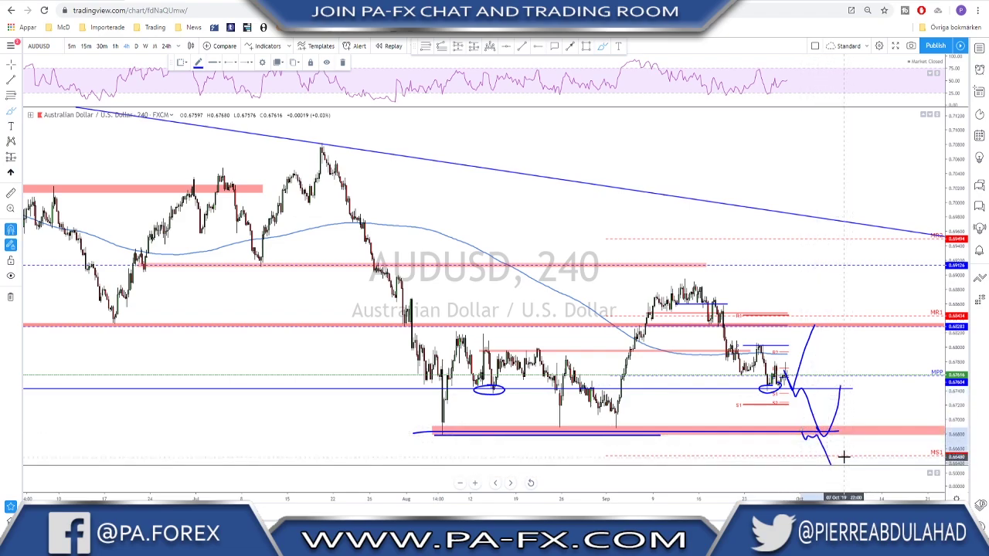
pyautogui.hotkey('ctrl', 'z')
pyautogui.hotkey('ctrl', 'z')
pyautogui.hotkey('ctrl', 'z')
pyautogui.hotkey('ctrl', 'z')
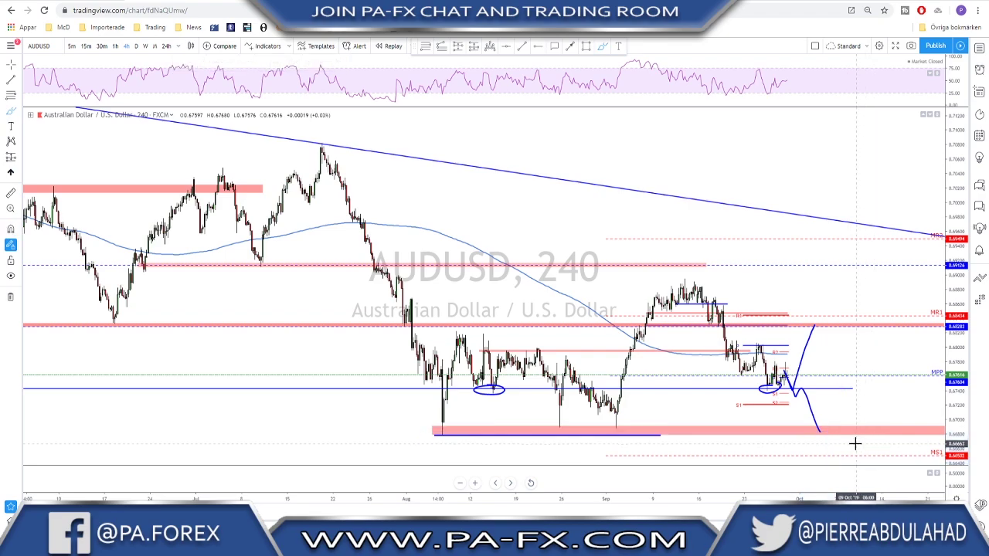
pyautogui.scroll(1, 850, 442)
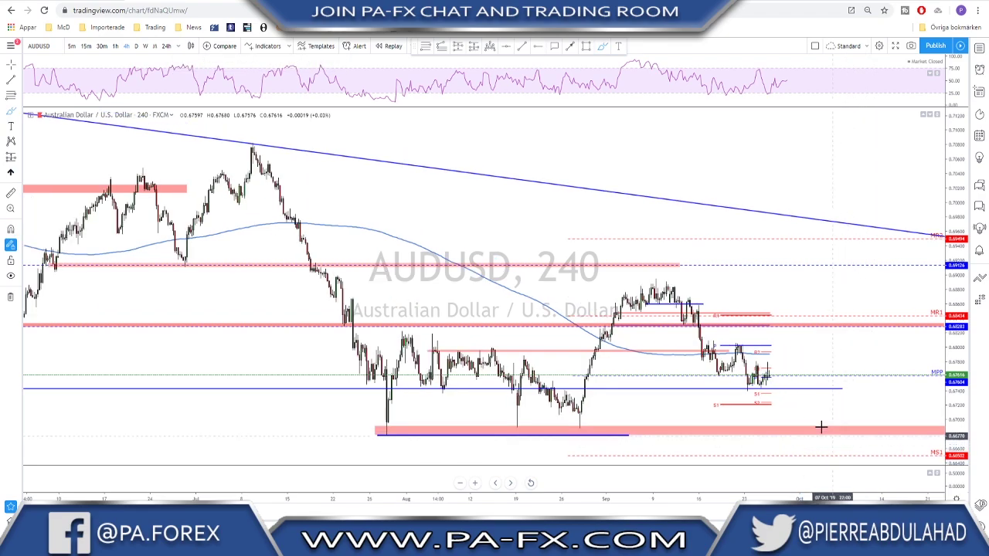
# Open the NZDUSD chart on the monthly timeframe and show the price history from 2004 onwards
pyautogui.press('Down')
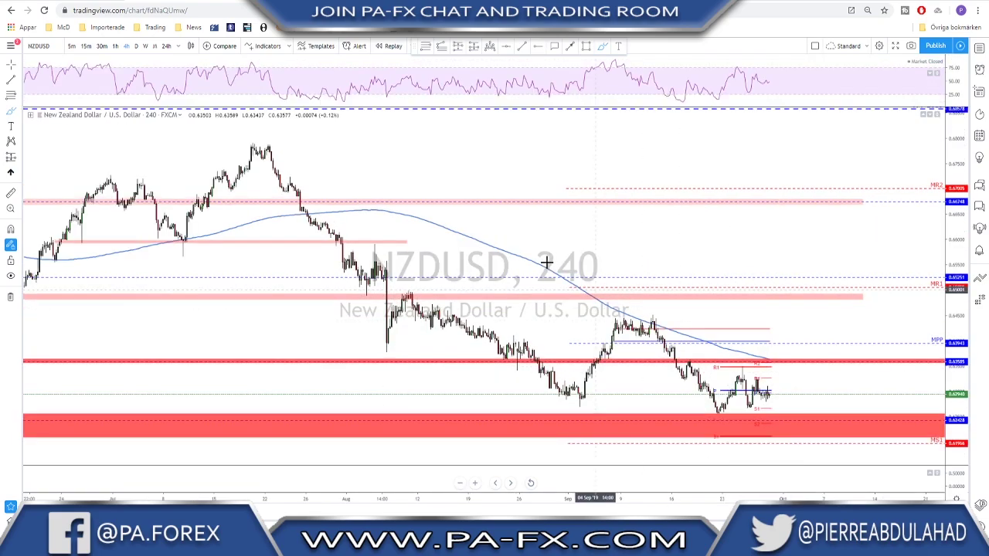
pyautogui.click(135, 47)
pyautogui.click(154, 46)
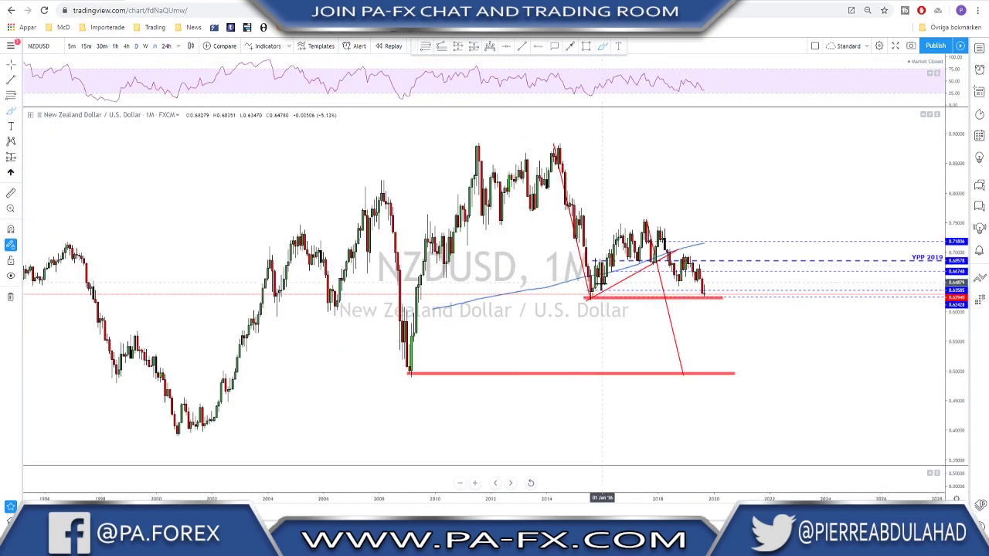
pyautogui.scroll(3, 602, 287)
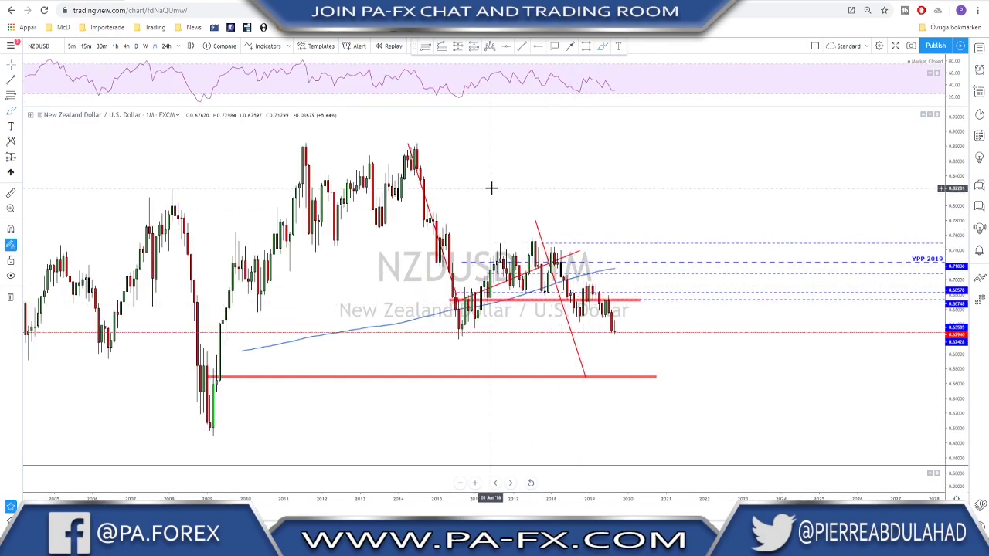
pyautogui.moveTo(438, 188); pyautogui.dragTo(638, 187)
pyautogui.scroll(2, 634, 201)
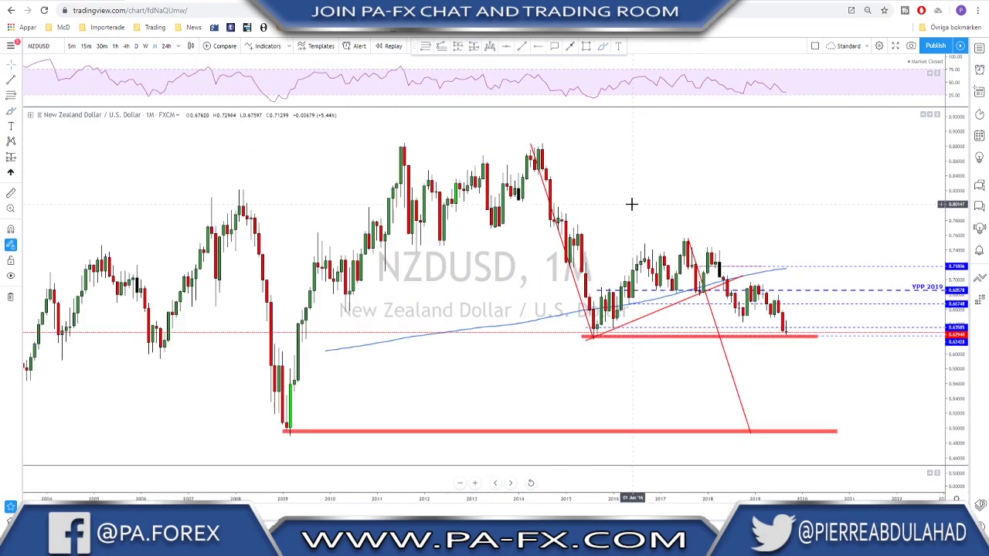
# Brush the NZDUSD fall from the 2014 high, the rebound and a projected decline to the 2009 low, and delete the path
pyautogui.click(603, 46)
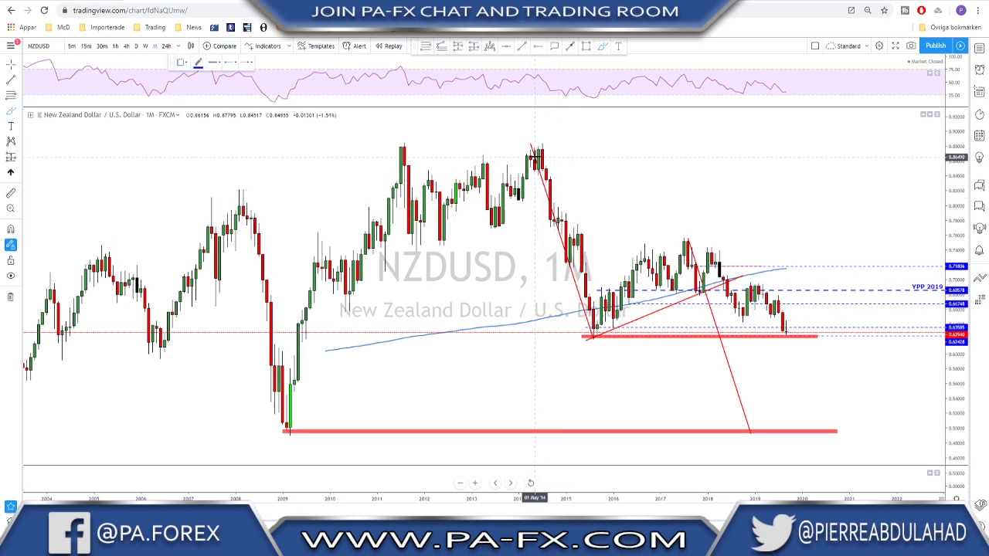
pyautogui.moveTo(534, 153)
pyautogui.mouseDown()
pyautogui.moveTo(592, 335)
pyautogui.moveTo(729, 259)
pyautogui.moveTo(822, 441)
pyautogui.mouseUp()
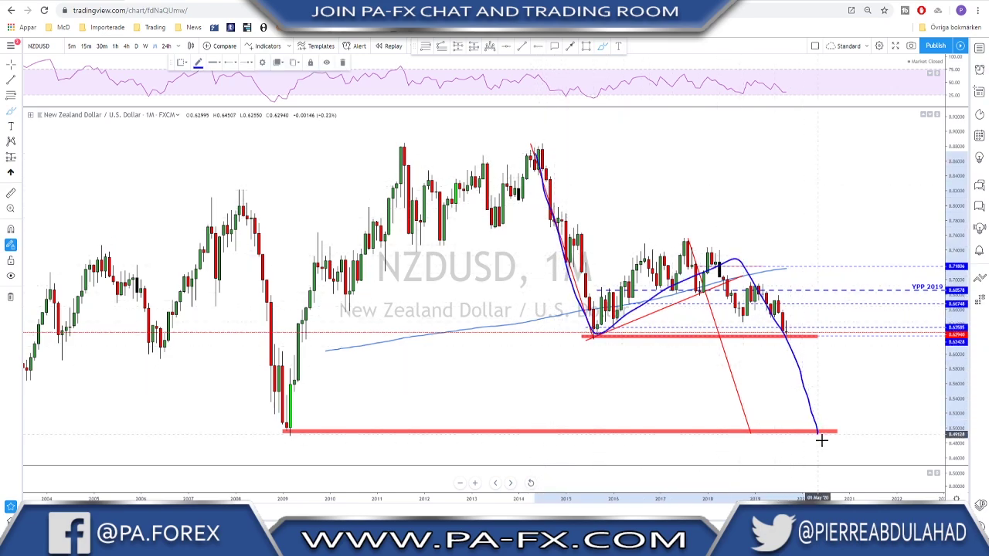
pyautogui.press('Delete')
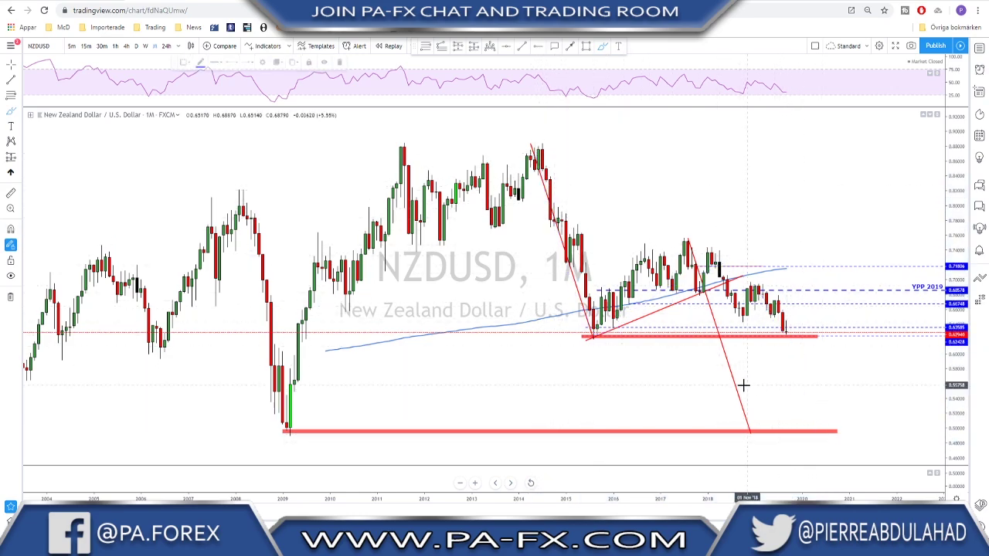
# Brush a circle and short lines at the 2015 NZDUSD low and a projected drop below support, and undo them
pyautogui.scroll(1, 595, 349)
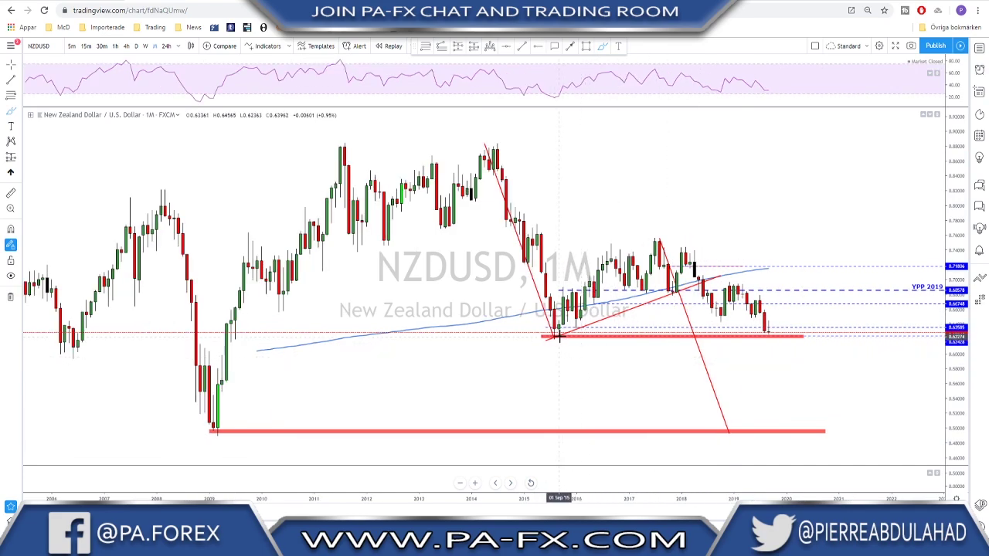
pyautogui.moveTo(552, 334); pyautogui.dragTo(550, 336)
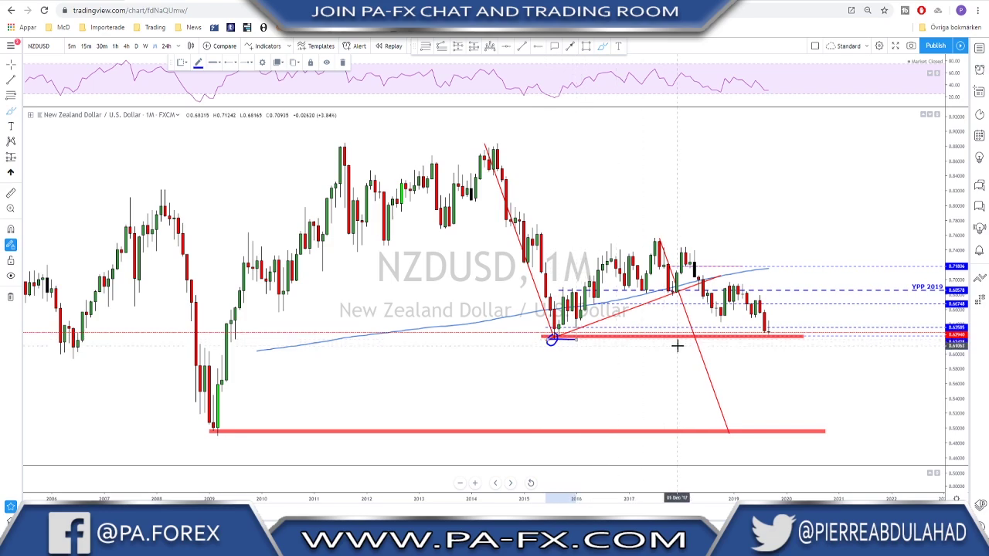
pyautogui.click(611, 361)
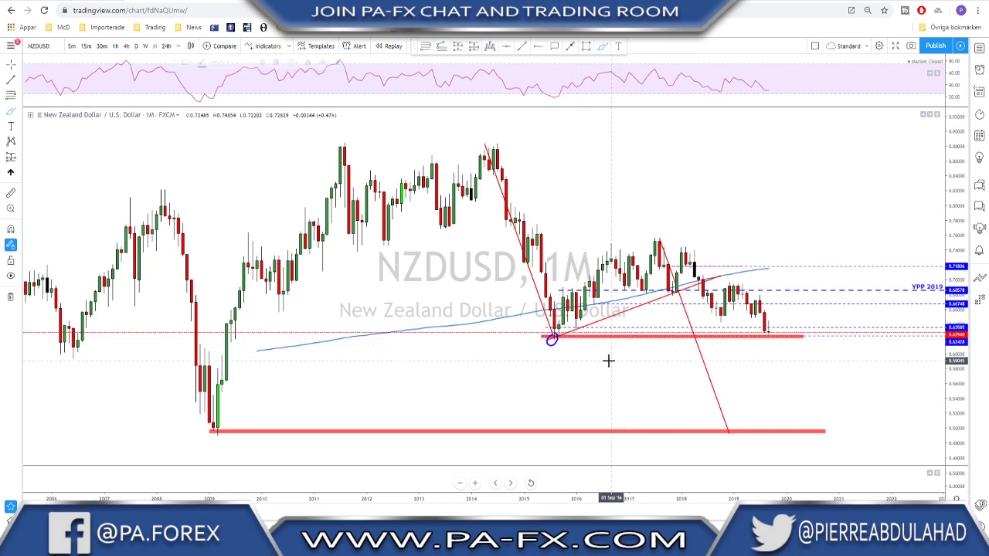
pyautogui.click(547, 337)
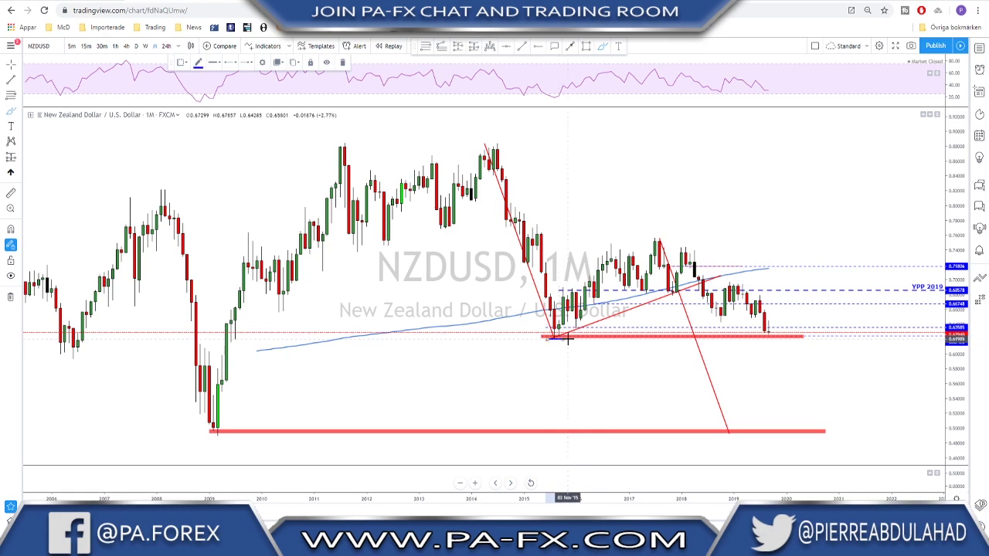
pyautogui.moveTo(768, 331)
pyautogui.mouseDown()
pyautogui.moveTo(776, 347)
pyautogui.moveTo(783, 340)
pyautogui.moveTo(806, 399)
pyautogui.mouseUp()
pyautogui.hotkey('ctrl', 'z')
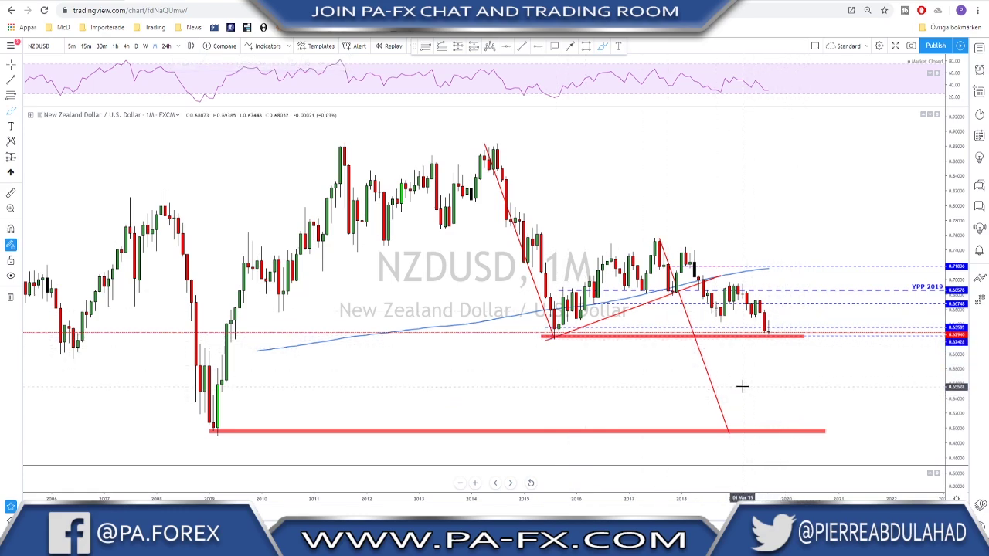
# Switch NZDUSD to the weekly timeframe, brush a short line under the August 2015 low, and delete the line
pyautogui.click(144, 47)
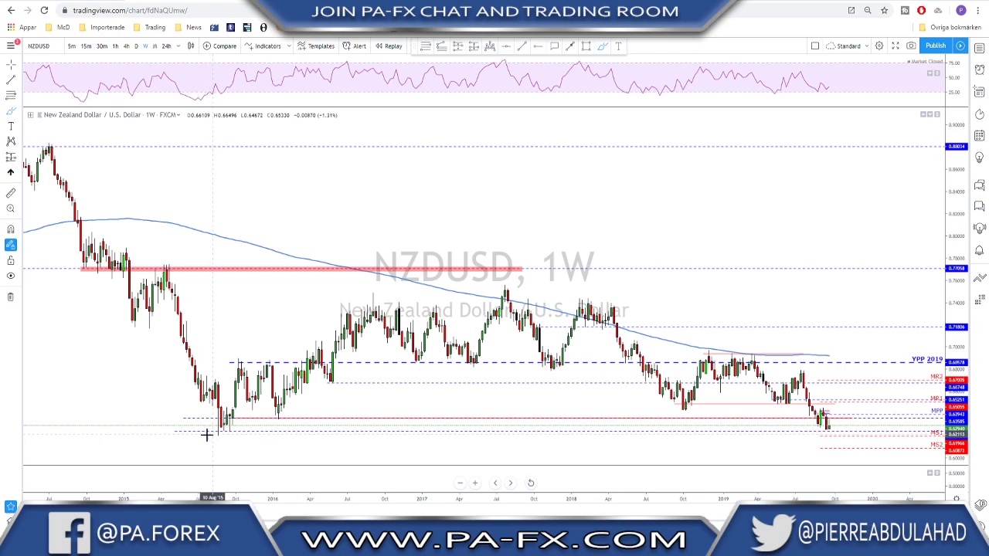
pyautogui.moveTo(213, 435); pyautogui.dragTo(264, 435)
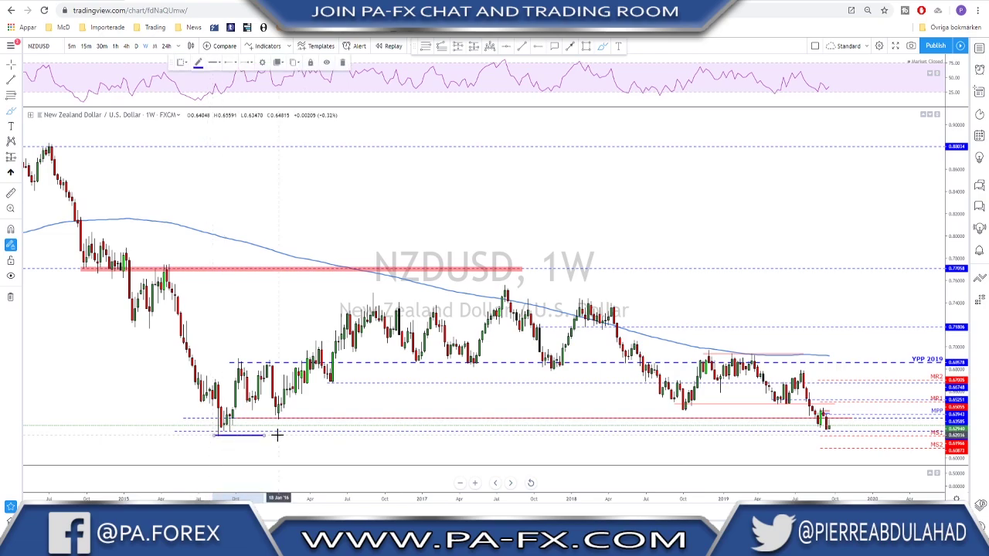
pyautogui.press('Delete')
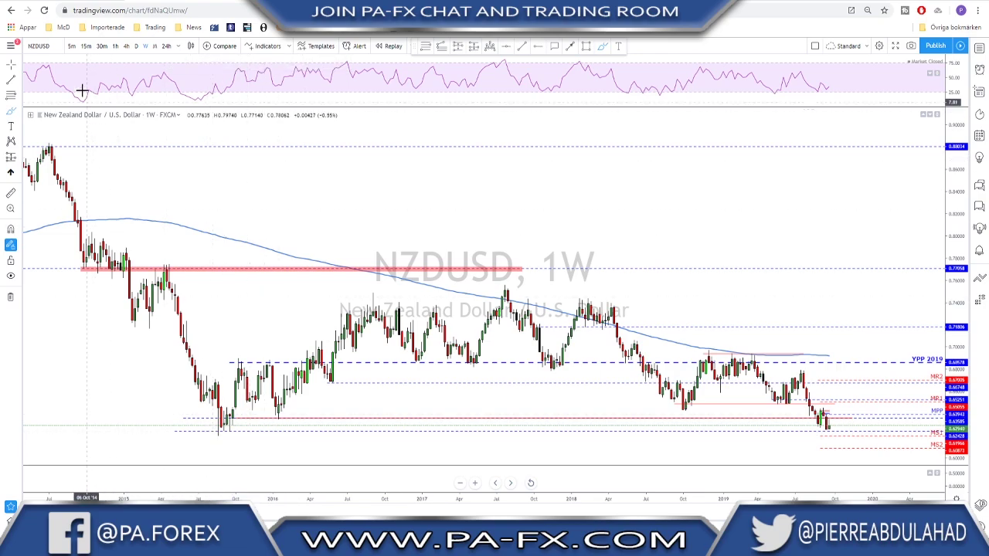
# Switch NZDUSD to the daily timeframe and brush the fall from the July 2019 high through the September rebound to the late-September low
pyautogui.click(137, 47)
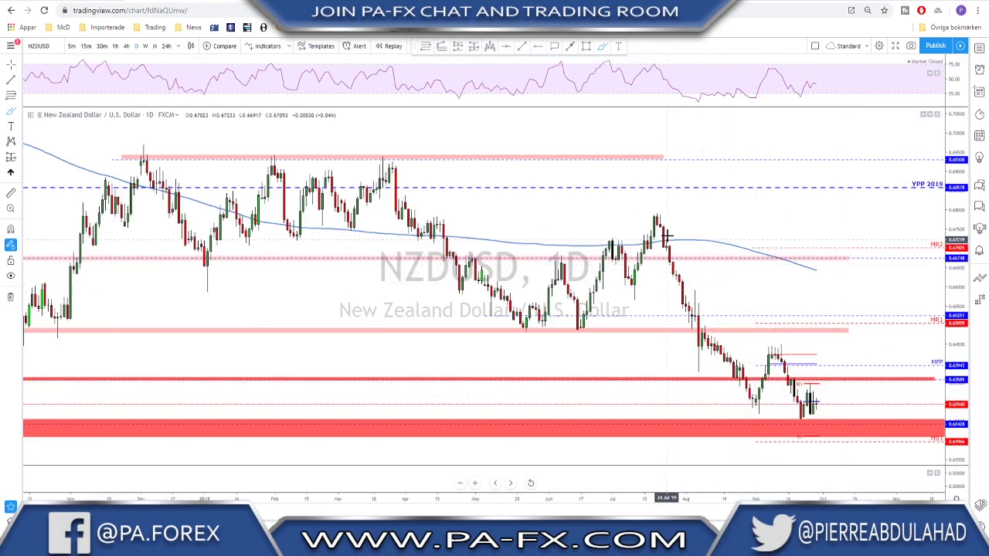
pyautogui.moveTo(658, 221)
pyautogui.mouseDown()
pyautogui.moveTo(756, 399)
pyautogui.moveTo(775, 347)
pyautogui.moveTo(809, 417)
pyautogui.mouseUp()
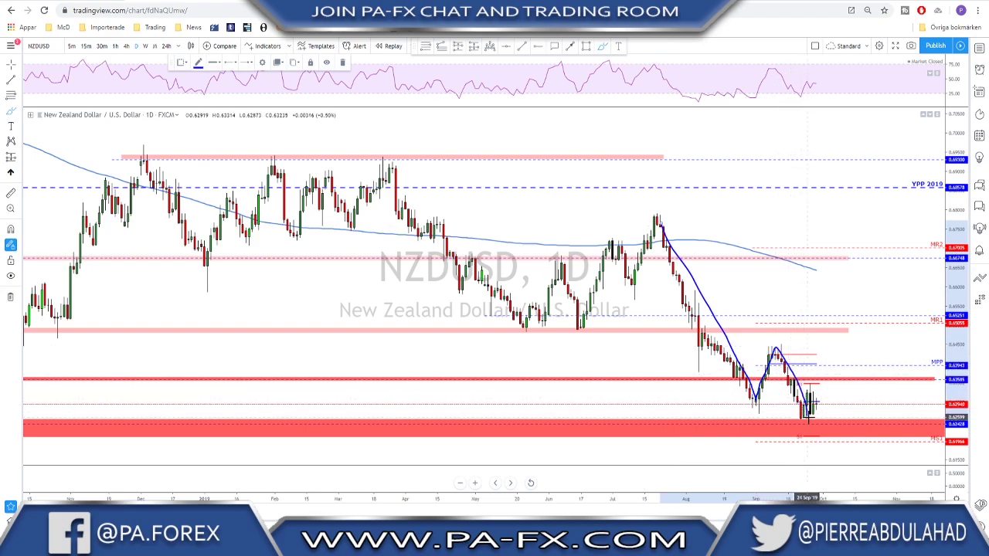
# Switch NZDUSD to the 4-hour timeframe, brush the late-September swings with converging triangle lines around them, and undo the strokes
pyautogui.click(127, 45)
pyautogui.scroll(-3, 791, 271)
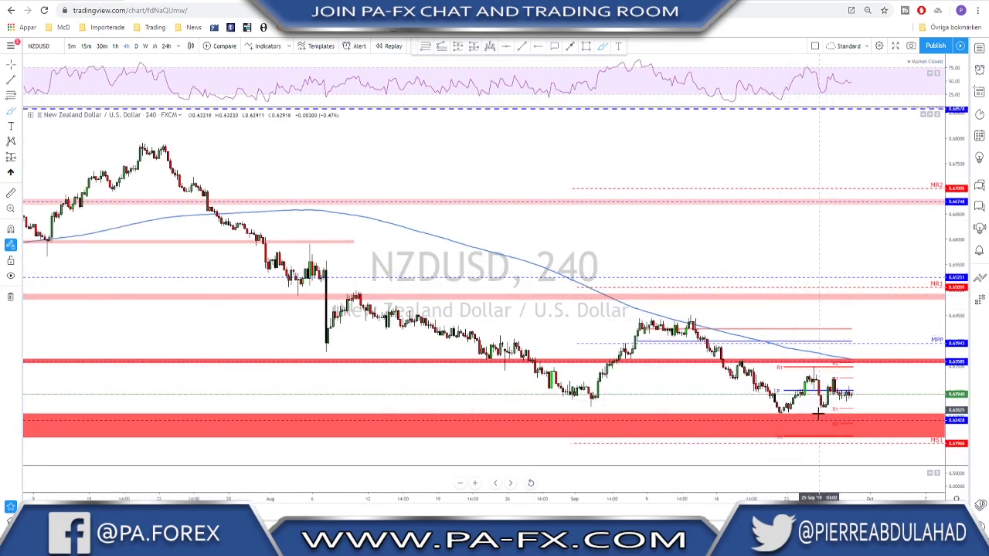
pyautogui.moveTo(803, 393)
pyautogui.mouseDown()
pyautogui.moveTo(811, 370)
pyautogui.moveTo(824, 408)
pyautogui.moveTo(833, 380)
pyautogui.moveTo(871, 395)
pyautogui.mouseUp()
pyautogui.moveTo(811, 364); pyautogui.dragTo(852, 385)
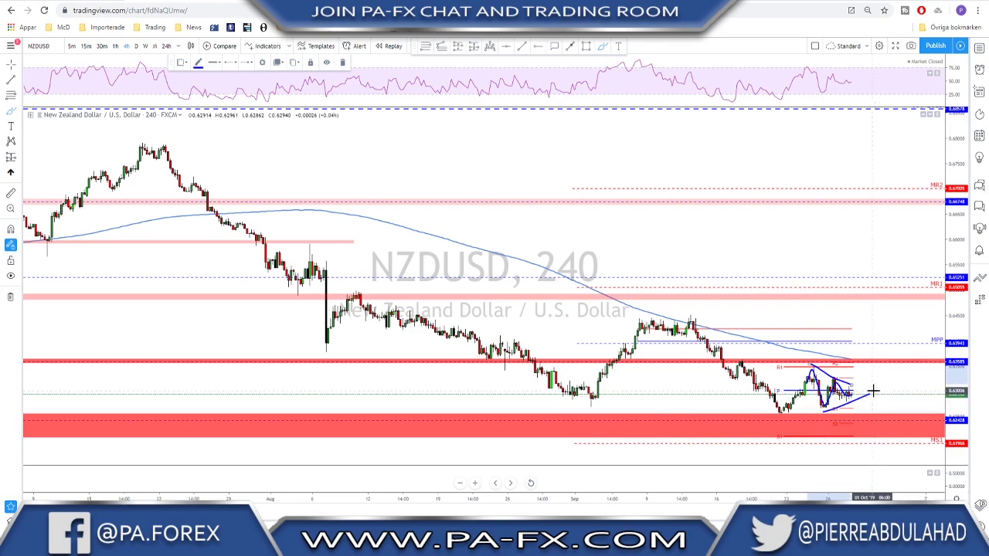
pyautogui.hotkey('ctrl', 'z')
pyautogui.hotkey('ctrl', 'z')
pyautogui.hotkey('ctrl', 'z')
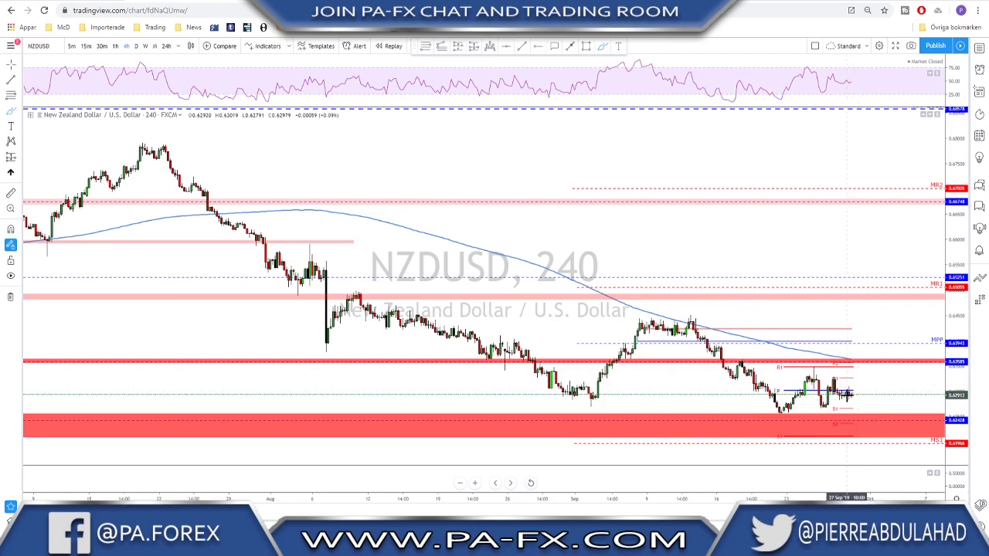
# Brush a projected NZDUSD rise to the 0.63585 resistance and a drop into the circled red support zone, and undo the sketch
pyautogui.moveTo(848, 394); pyautogui.dragTo(858, 362)
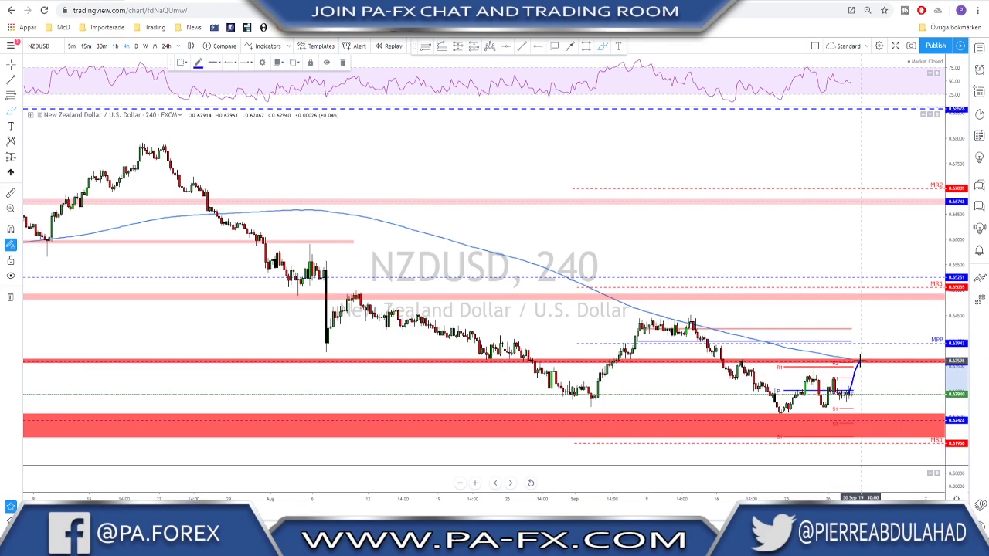
pyautogui.moveTo(875, 394)
pyautogui.mouseDown()
pyautogui.moveTo(889, 428)
pyautogui.moveTo(879, 440)
pyautogui.moveTo(894, 409)
pyautogui.mouseUp()
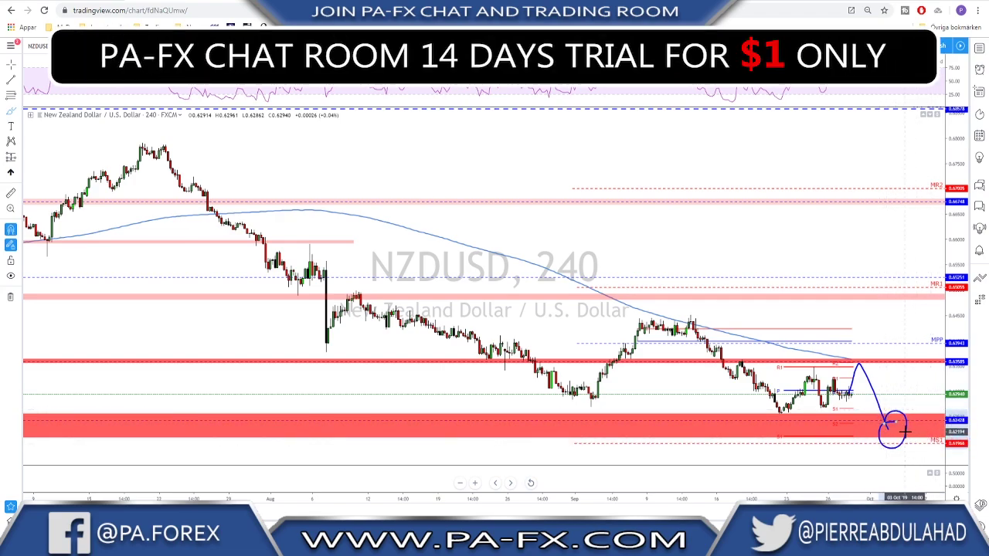
pyautogui.hotkey('ctrl', 'z')
pyautogui.hotkey('ctrl', 'z')
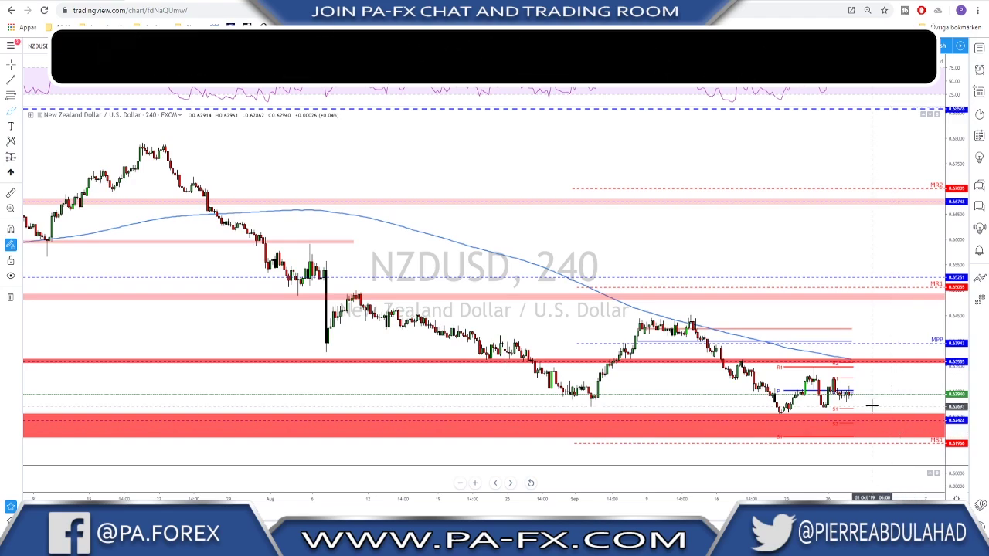
# Switch NZDUSD back to the daily timeframe and examine the red support zone from the August 2015 low to the latest 2019 candles
pyautogui.scroll(-1, 869, 401)
pyautogui.scroll(-2, 888, 390)
pyautogui.moveTo(914, 384); pyautogui.dragTo(750, 378)
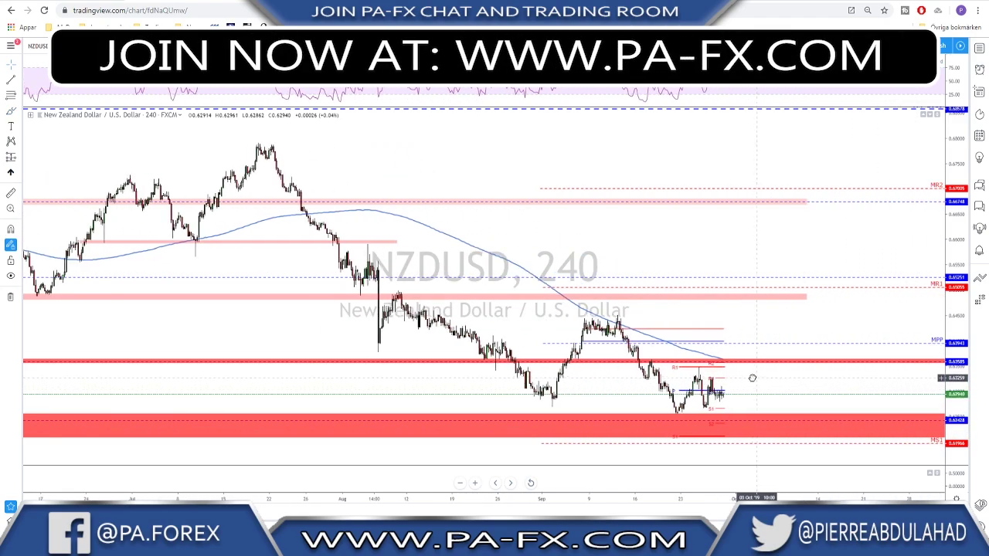
pyautogui.scroll(-2, 761, 373)
pyautogui.click(136, 47)
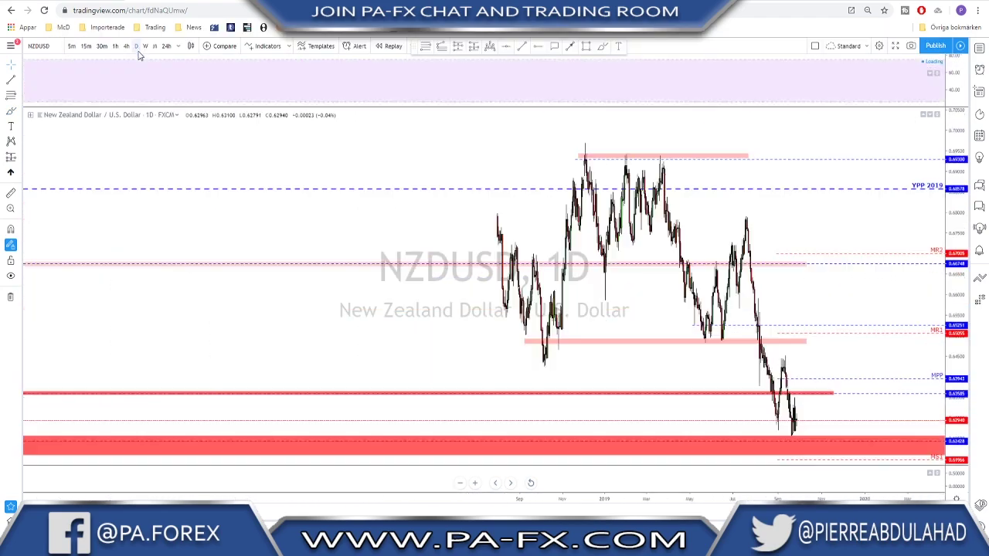
pyautogui.scroll(-3, 337, 381)
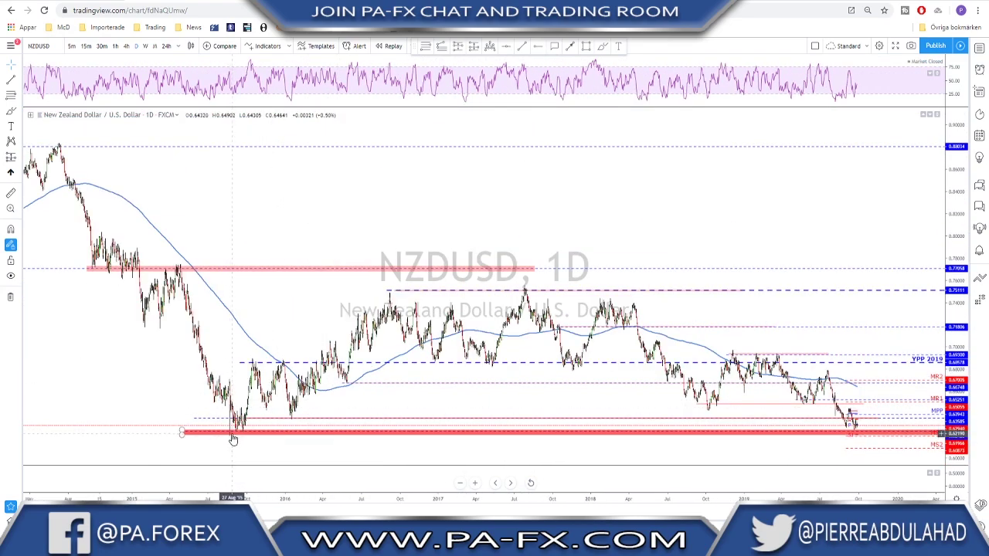
pyautogui.click(235, 437)
pyautogui.scroll(6, 235, 438)
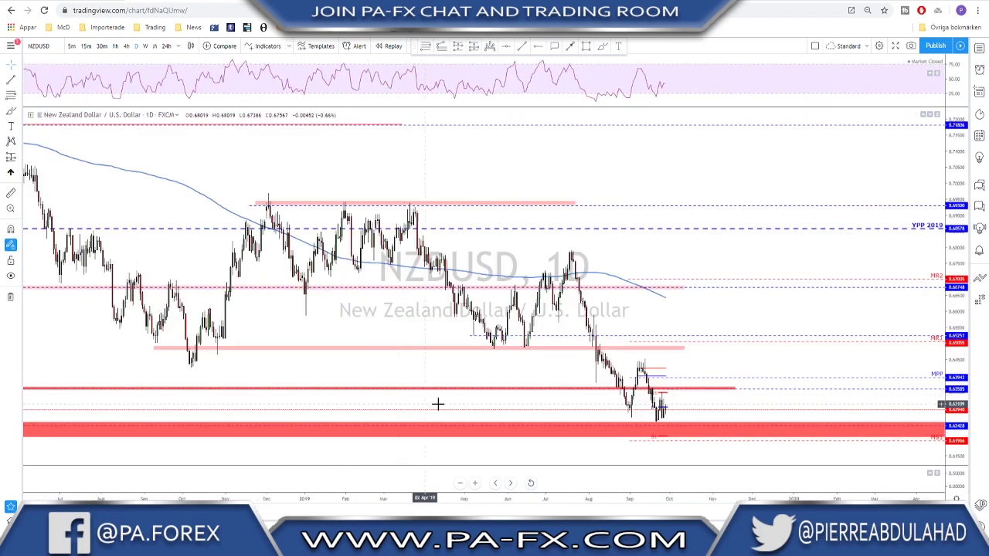
pyautogui.scroll(2, 438, 404)
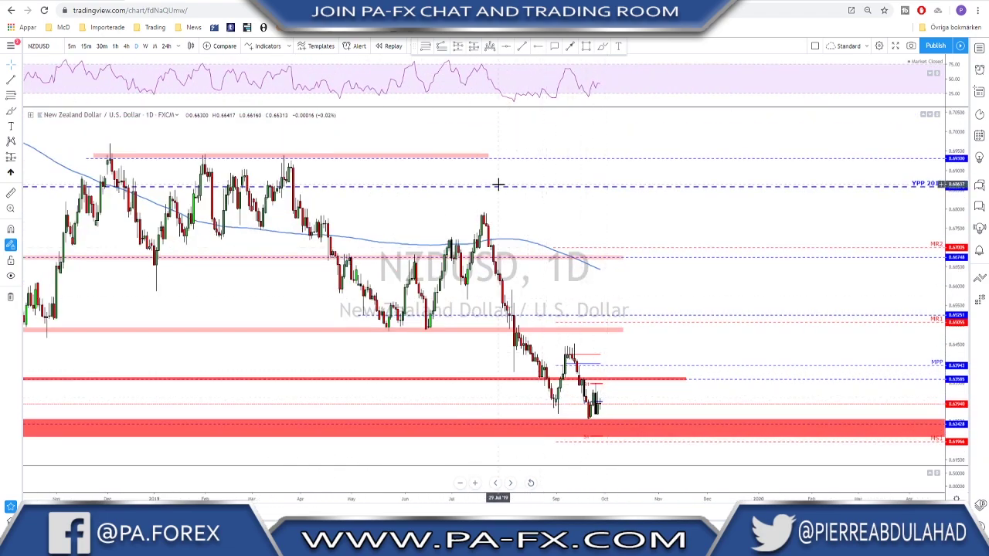